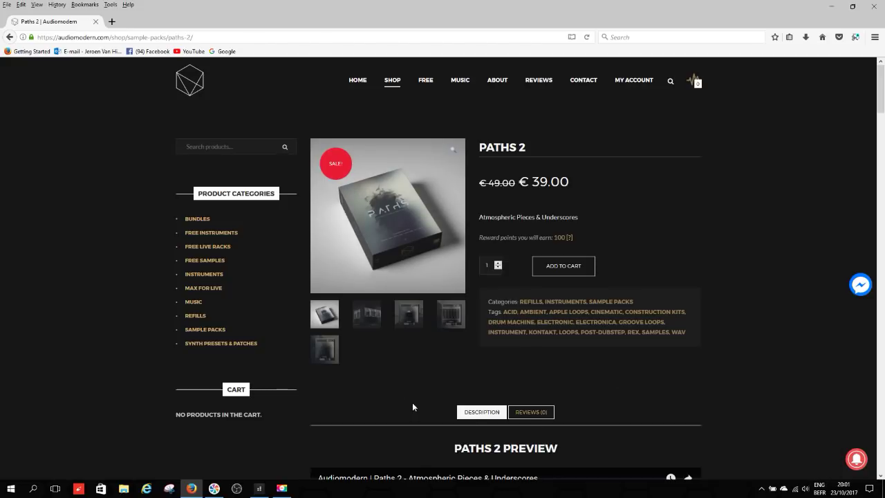
- Look over the Paths 2 product page in the browser, including the start of its preview section
{"action": "left_click", "coordinate": [832, 7]}
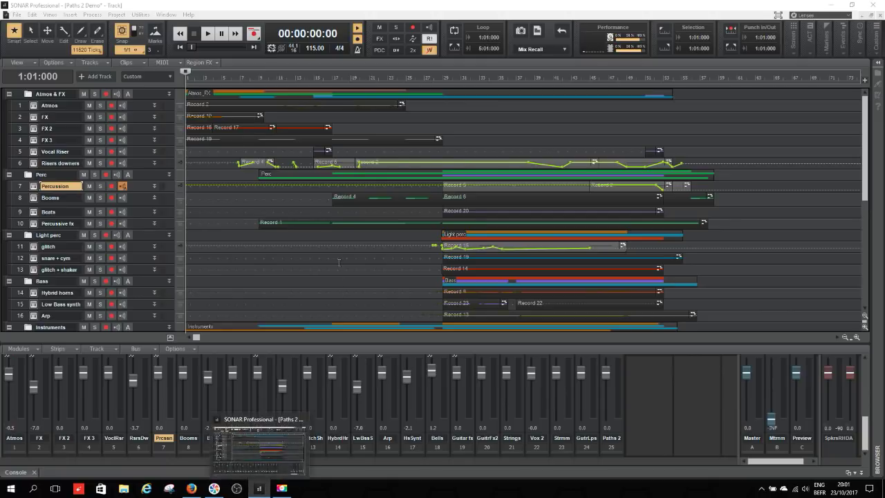
{"action": "left_click", "coordinate": [269, 492]}
{"action": "left_click", "coordinate": [258, 489]}
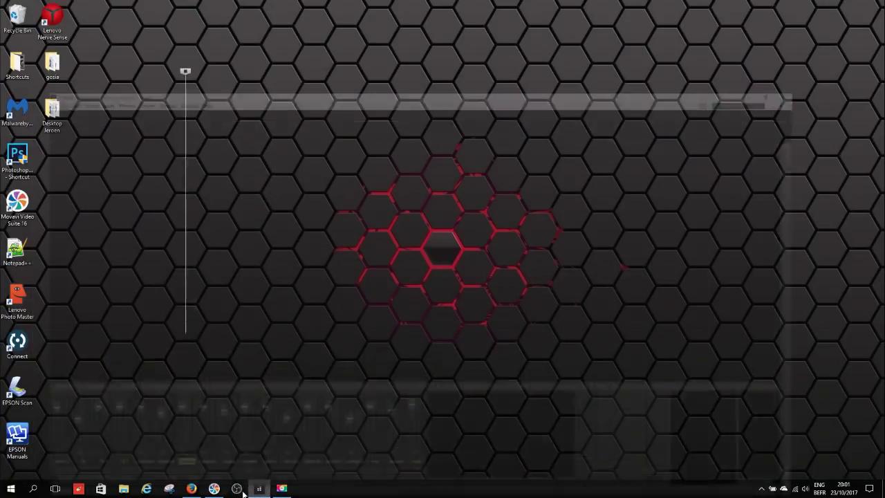
{"action": "left_click", "coordinate": [192, 490]}
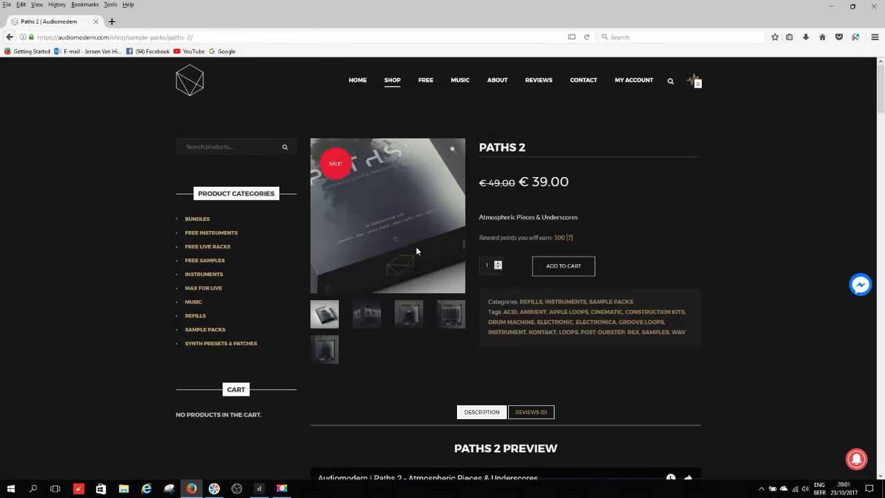
{"action": "scroll", "coordinate": [558, 297], "scroll_direction": "down", "scroll_amount": 2}
{"action": "scroll", "coordinate": [546, 363], "scroll_direction": "up", "scroll_amount": 2}
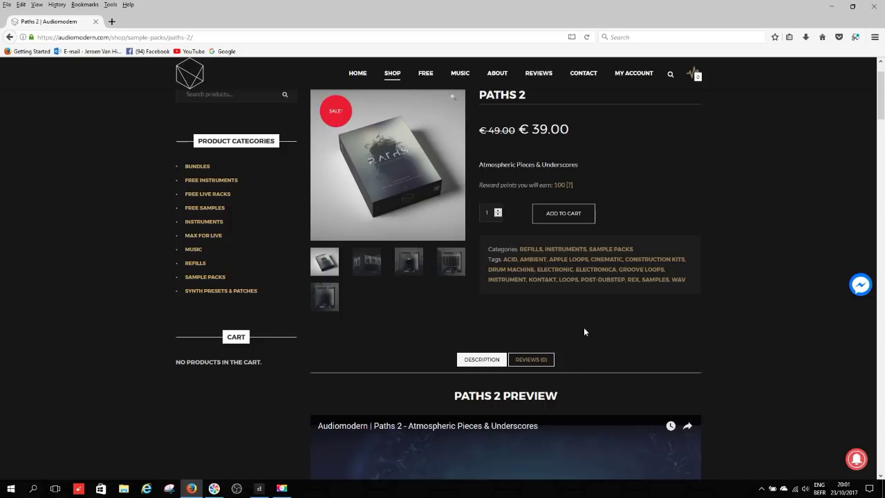
{"action": "scroll", "coordinate": [596, 304], "scroll_direction": "up", "scroll_amount": 1}
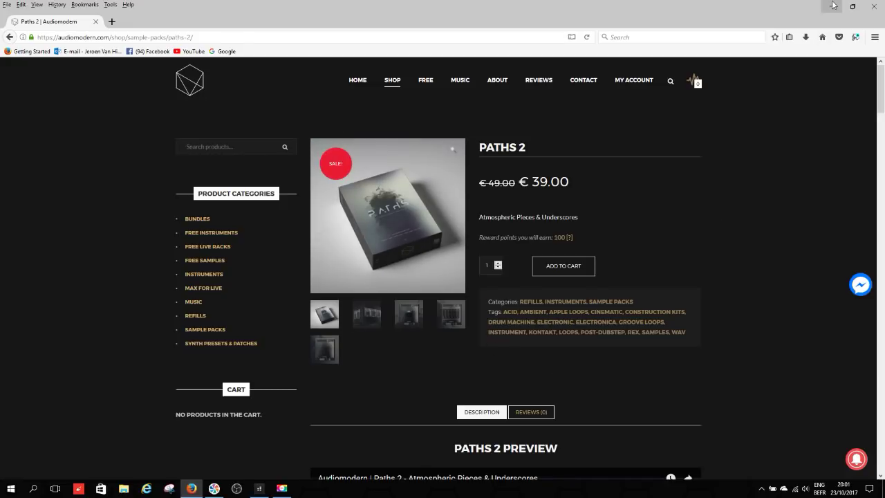
- Switch to the Paths 2 Demo project in SONAR, play the arrangement from the beginning, and stop playback
{"action": "left_click", "coordinate": [833, 5]}
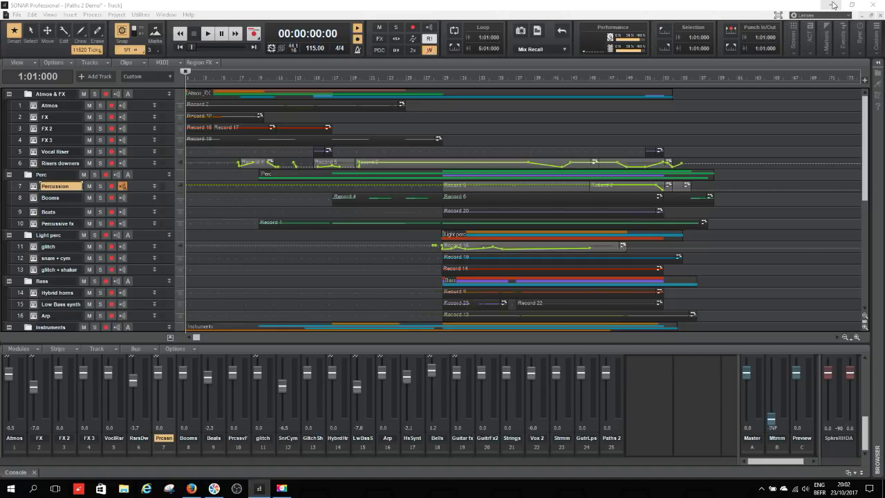
{"action": "key", "text": "space"}
{"action": "key", "text": "space"}
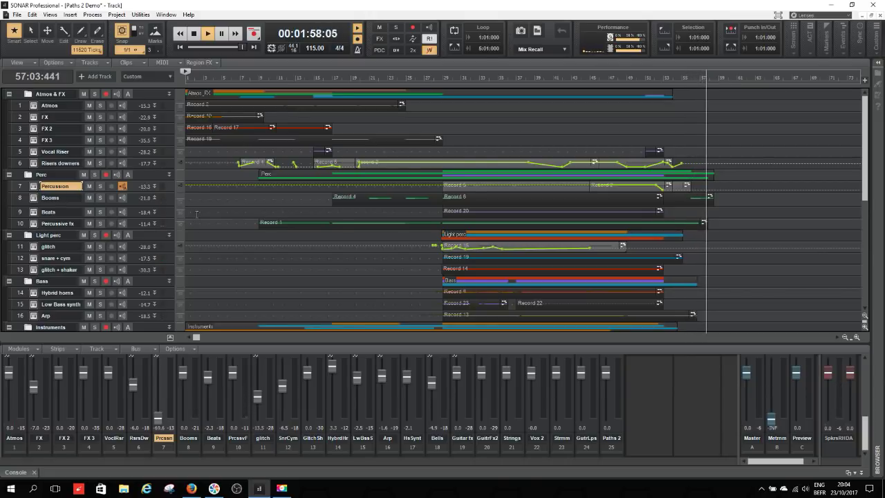
{"action": "key", "text": "space"}
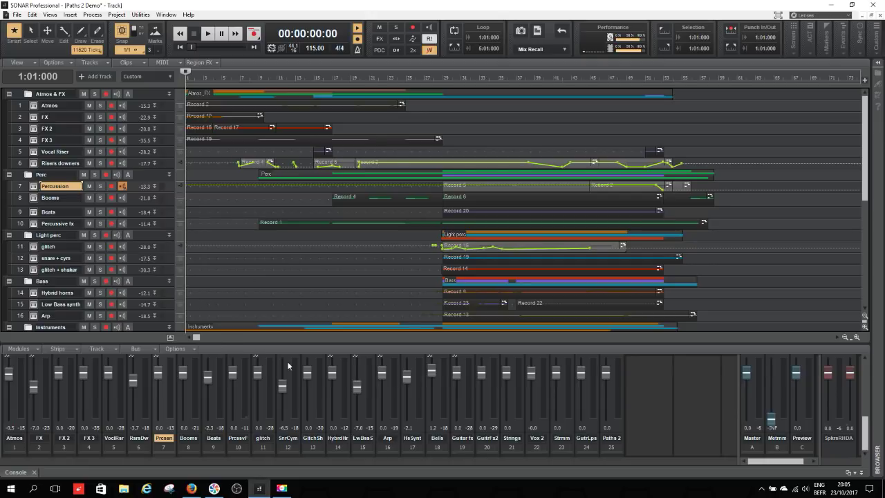
- Open the Kontakt instrument of the Paths 2 track and reposition its window over the arrangement
{"action": "scroll", "coordinate": [138, 277], "scroll_direction": "down", "scroll_amount": 4}
{"action": "left_click", "coordinate": [27, 305]}
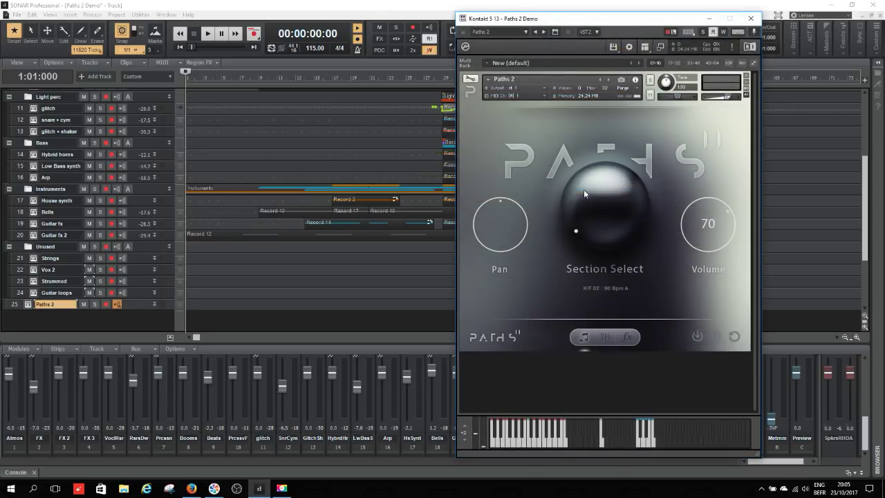
{"action": "left_click_drag", "start_coordinate": [615, 27], "coordinate": [524, 27]}
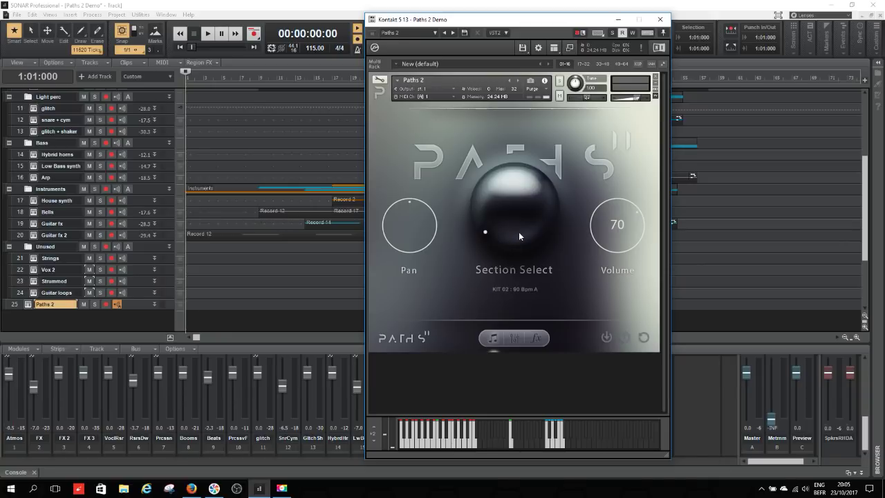
- Browse the construction kits with Section Select, choose KIT 11, and show its six-channel mixer
{"action": "left_click_drag", "start_coordinate": [520, 236], "coordinate": [508, 143]}
{"action": "left_click_drag", "start_coordinate": [507, 241], "coordinate": [504, 188]}
{"action": "left_click", "coordinate": [505, 192]}
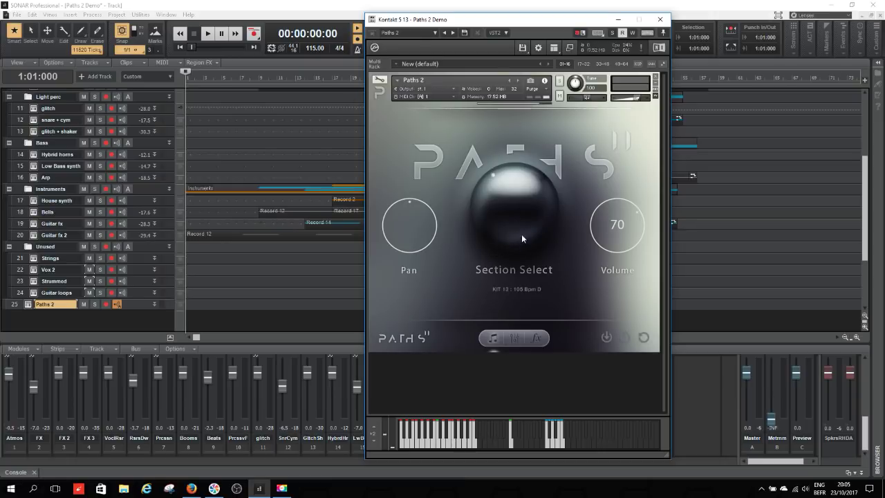
{"action": "left_click", "coordinate": [514, 338]}
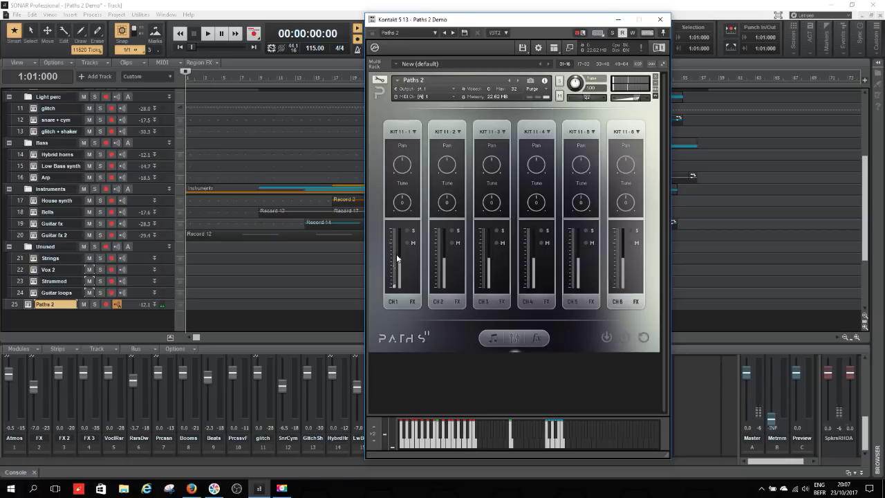
- Load KIT 01-1, KIT 02-1, KIT 03-1, KIT 04-1 and KIT 05-1 in turn into mixer channel 1
{"action": "left_click", "coordinate": [414, 130]}
{"action": "left_click", "coordinate": [419, 47]}
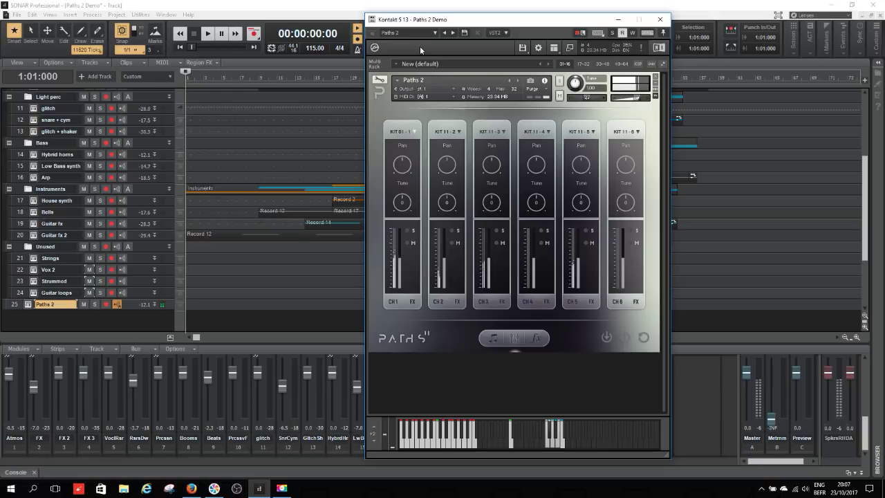
{"action": "left_click", "coordinate": [418, 133]}
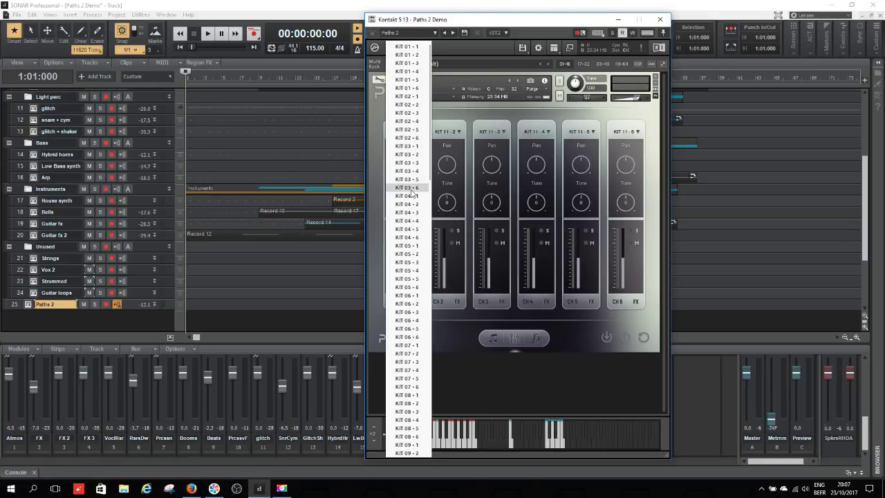
{"action": "left_click", "coordinate": [408, 96]}
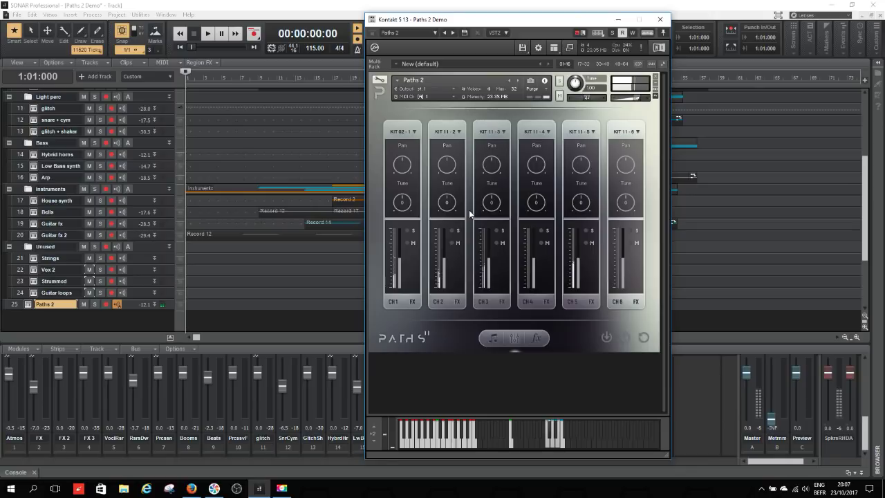
{"action": "left_click", "coordinate": [406, 131]}
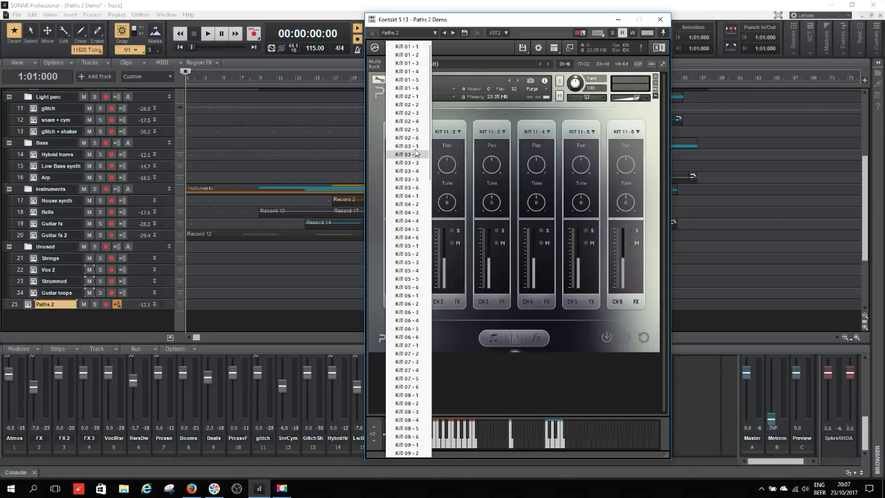
{"action": "left_click", "coordinate": [409, 146]}
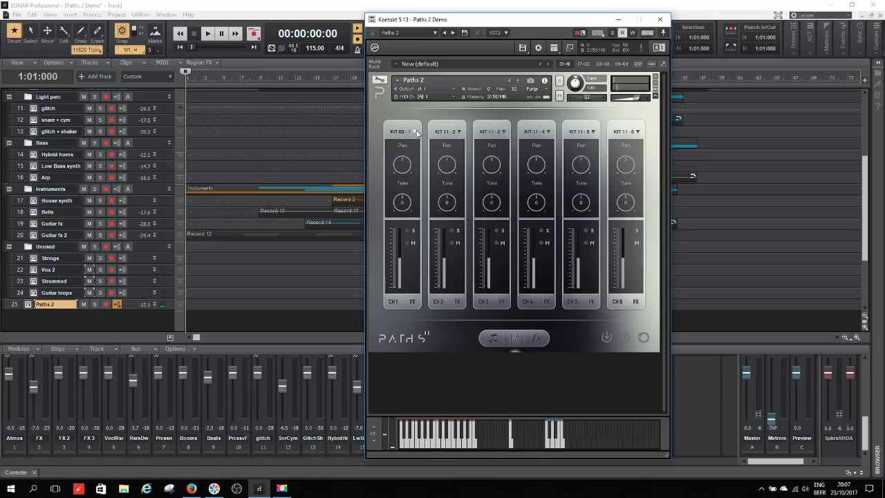
{"action": "left_click", "coordinate": [406, 131]}
{"action": "left_click", "coordinate": [406, 197]}
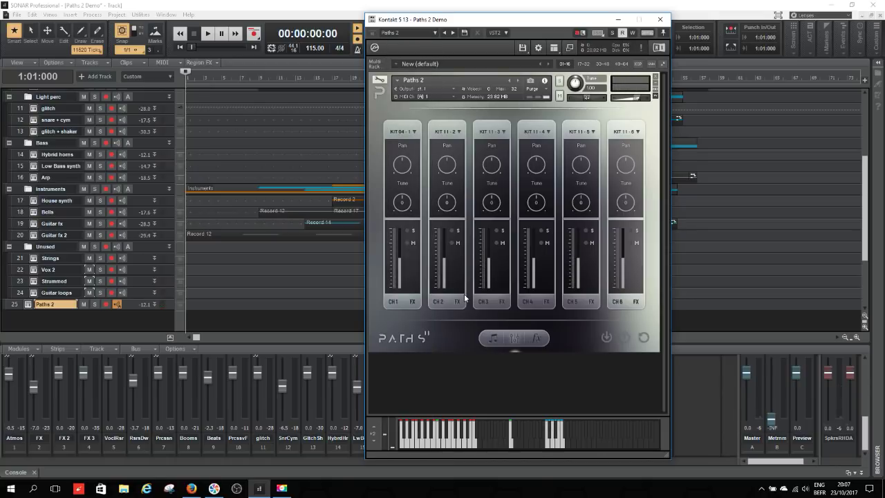
{"action": "left_click", "coordinate": [402, 131]}
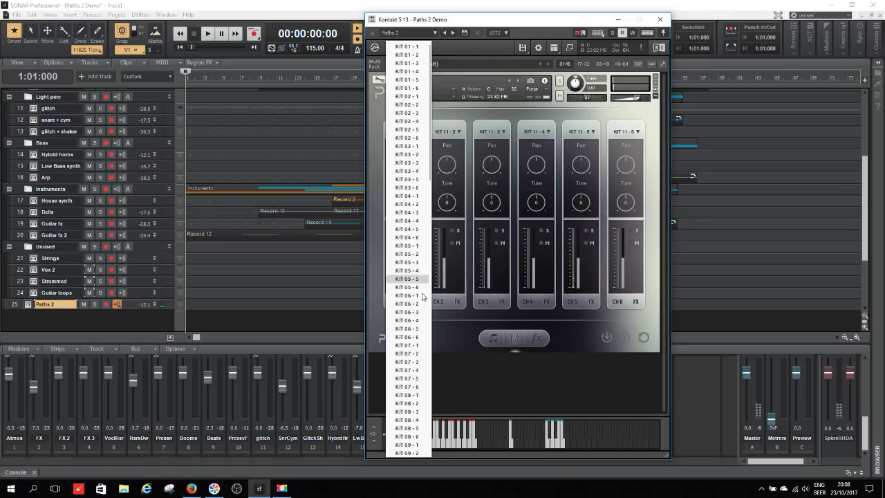
{"action": "left_click", "coordinate": [407, 245]}
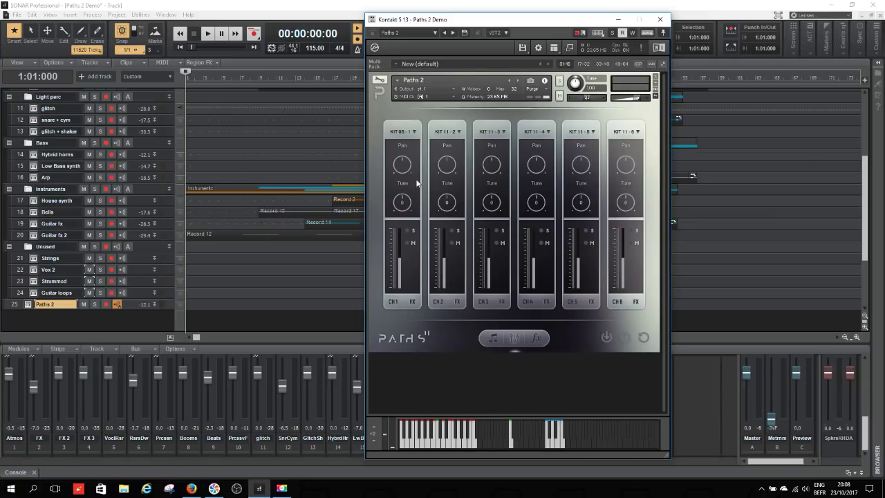
- Set Section Select to KIT 12 (100 Bpm E) and show its channels in the instrument's mixer
{"action": "left_click", "coordinate": [493, 338]}
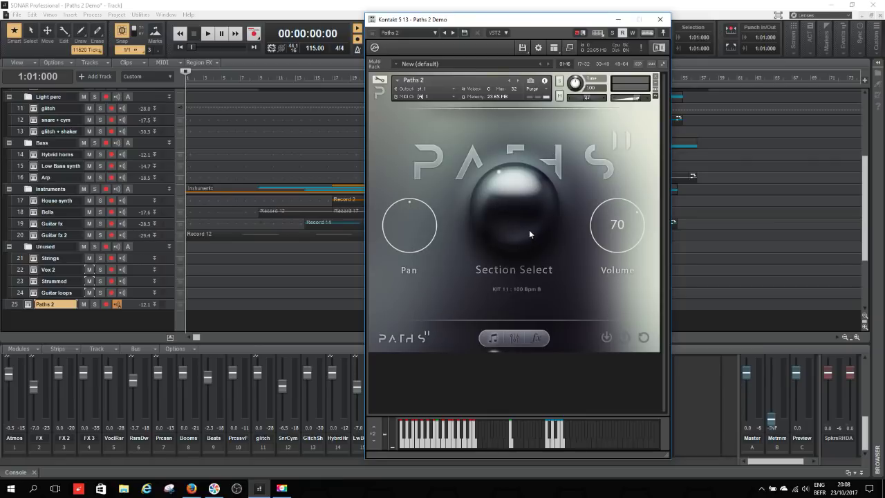
{"action": "mouse_move", "coordinate": [513, 220]}
{"action": "left_mouse_down"}
{"action": "mouse_move", "coordinate": [530, 271]}
{"action": "mouse_move", "coordinate": [510, 207]}
{"action": "left_mouse_up"}
{"action": "left_click", "coordinate": [511, 339]}
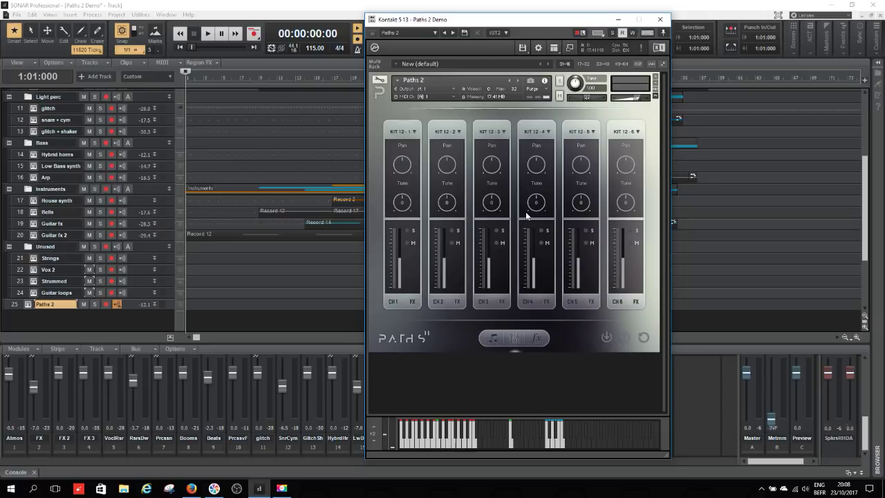
- Change Section Select to KIT 14 and display its six channels in the mixer
{"action": "left_click", "coordinate": [492, 338]}
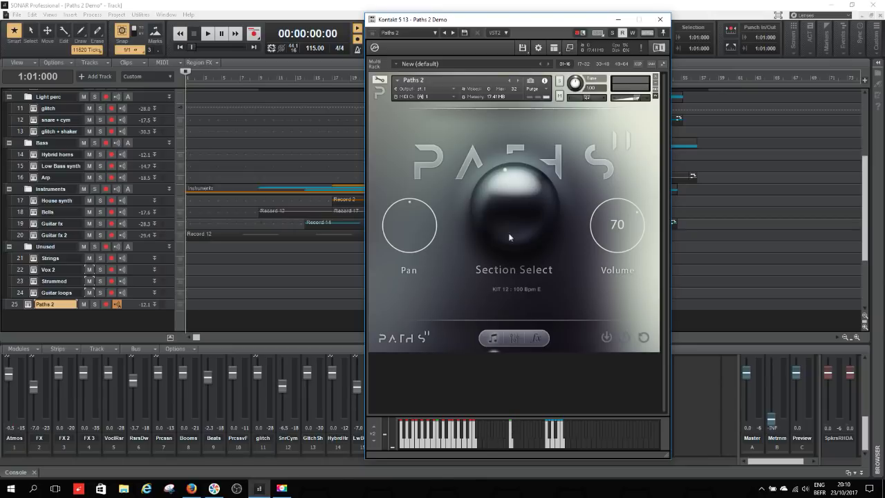
{"action": "left_click_drag", "start_coordinate": [498, 268], "coordinate": [517, 225]}
{"action": "left_click", "coordinate": [516, 338]}
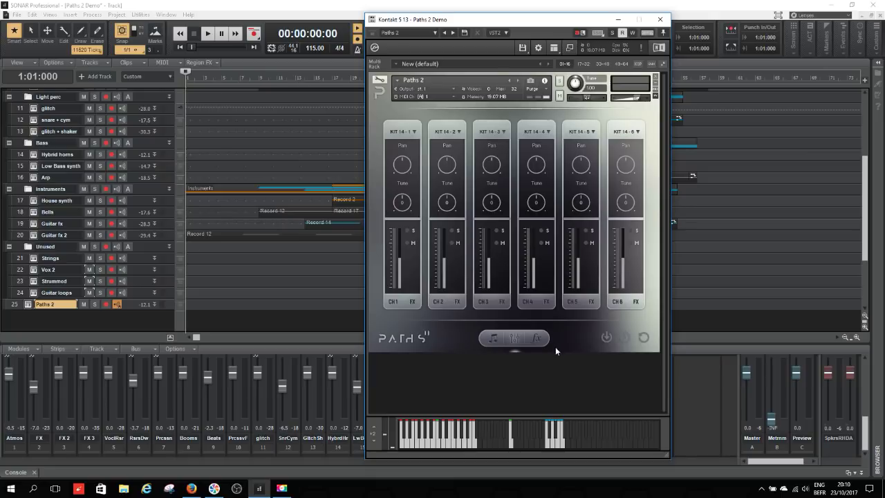
- View the Paths 2 effects page, return to the mixer, and bring the first project tracks into view
{"action": "left_click", "coordinate": [538, 339]}
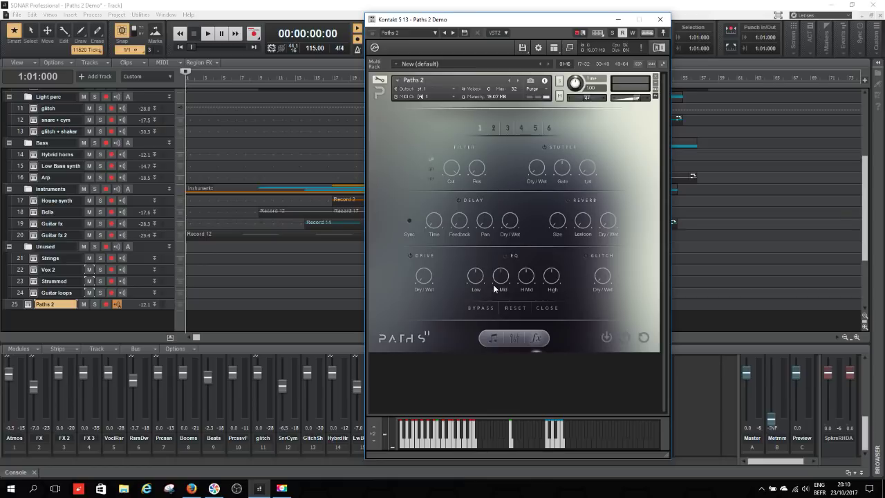
{"action": "left_click", "coordinate": [513, 338]}
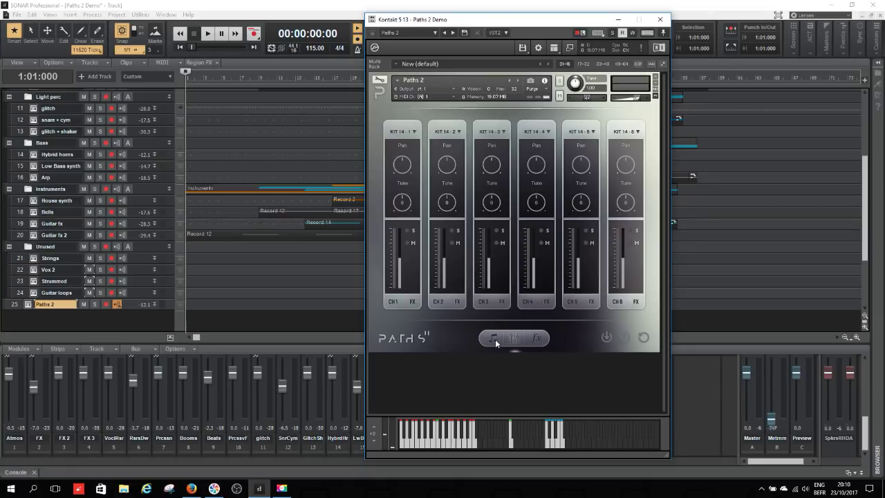
{"action": "scroll", "coordinate": [50, 177], "scroll_direction": "up", "scroll_amount": 5}
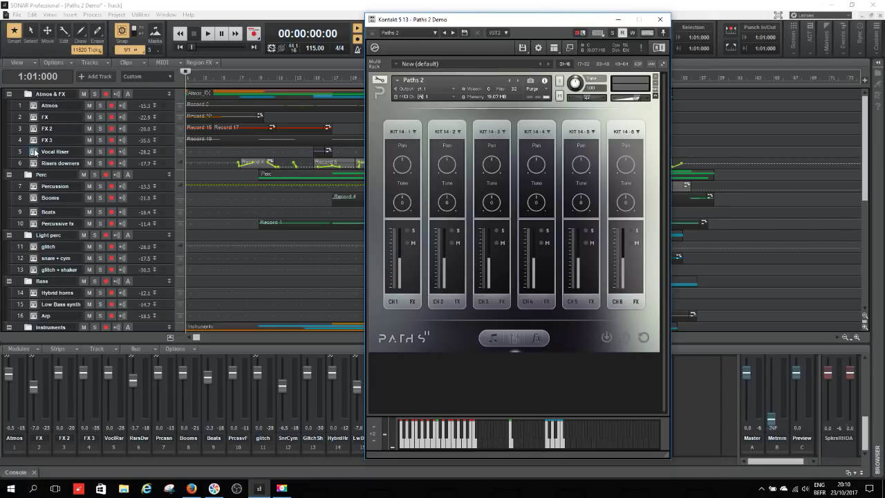
- Set Section Select to KIT 11 (100 Bpm B), show its mixer channels, and close the Kontakt window
{"action": "left_click", "coordinate": [491, 339]}
{"action": "left_click_drag", "start_coordinate": [523, 205], "coordinate": [517, 228]}
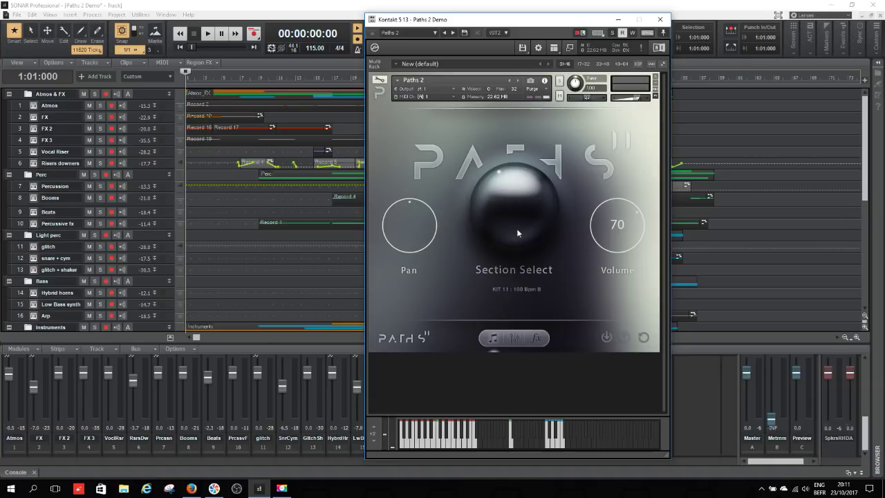
{"action": "left_click", "coordinate": [514, 338]}
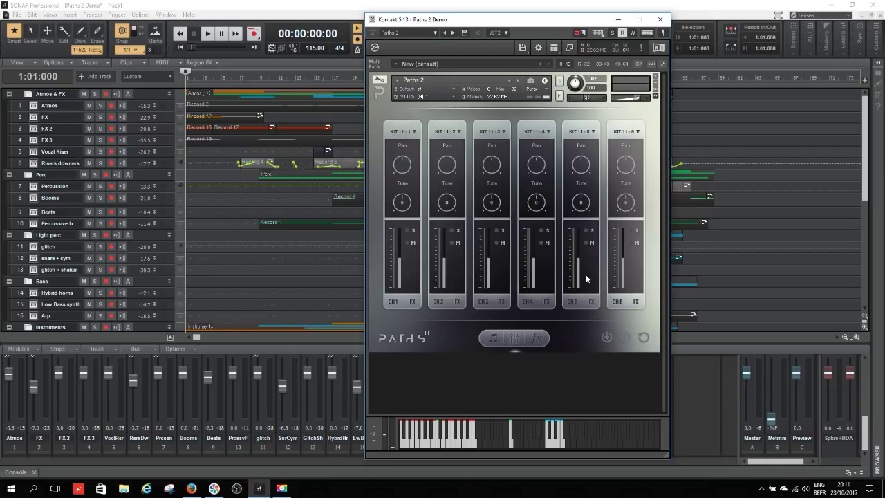
{"action": "left_click", "coordinate": [660, 19]}
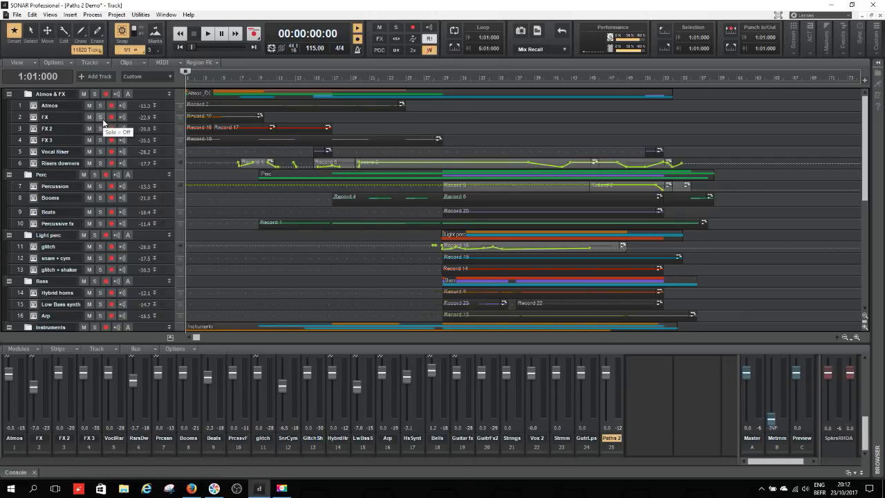
- Play the project with the Atmos & FX folder soloed, then stop playback and remove the solo
{"action": "key", "text": "space"}
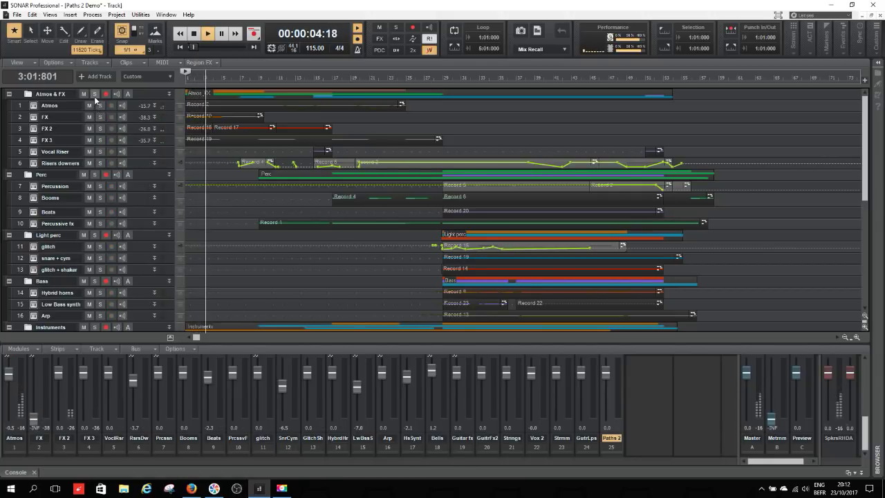
{"action": "left_click", "coordinate": [94, 94]}
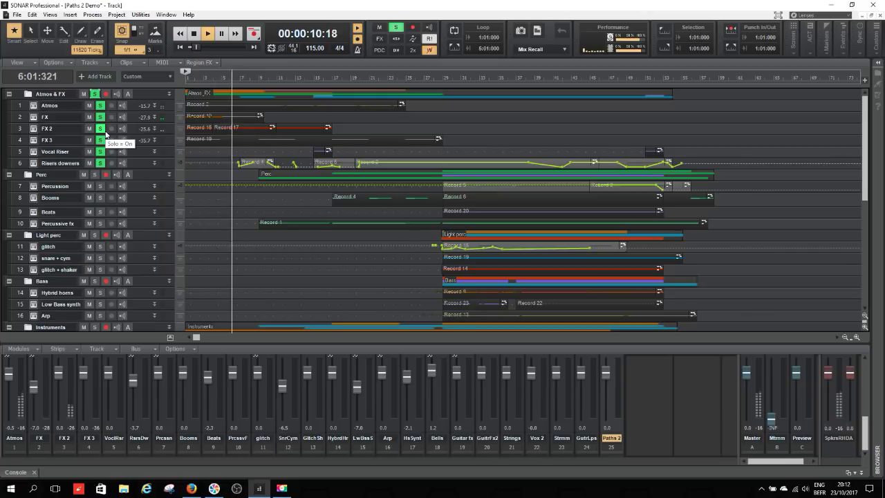
{"action": "key", "text": "space"}
{"action": "left_click", "coordinate": [95, 95]}
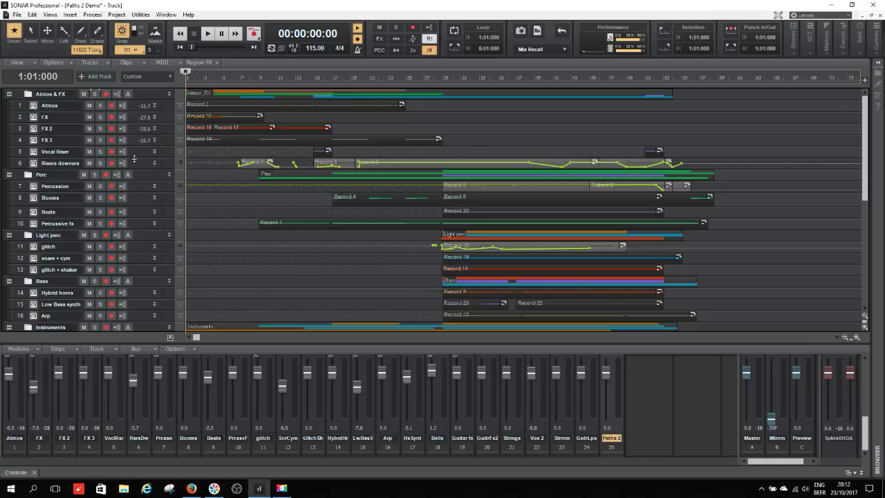
- Enlarge the Vocal Riser track, solo it and start playback from measure 14
{"action": "left_click_drag", "start_coordinate": [134, 157], "coordinate": [135, 184]}
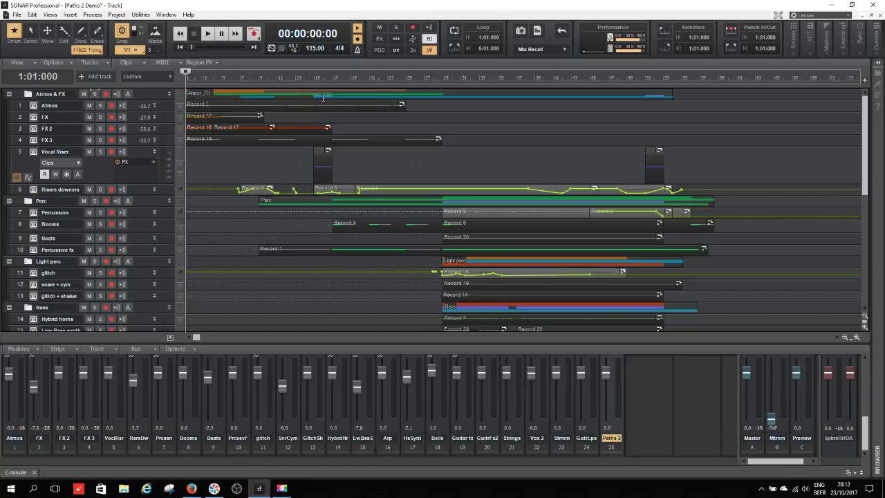
{"action": "left_click", "coordinate": [306, 80]}
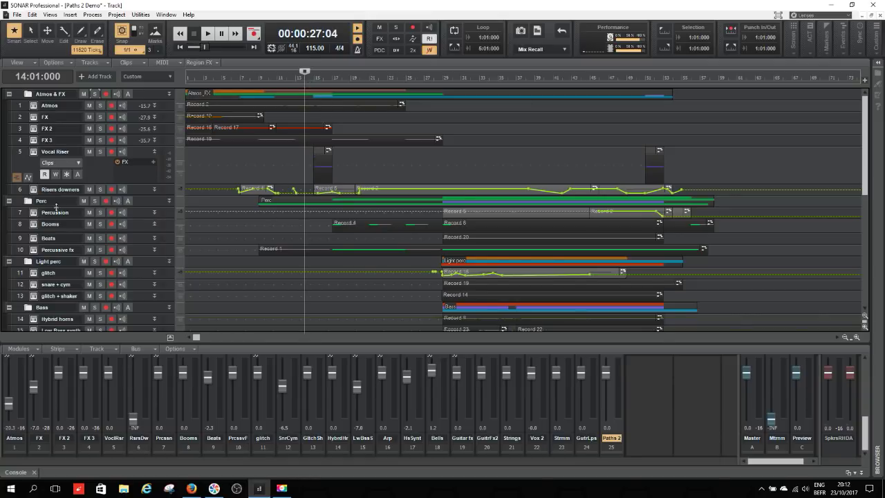
{"action": "left_click", "coordinate": [101, 152]}
{"action": "key", "text": "space"}
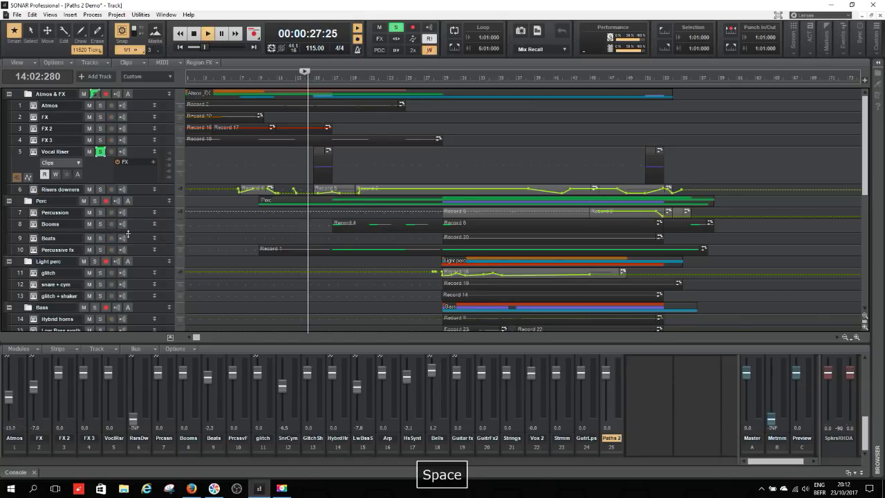
- Show the Vocal Riser track's Paths 2 mixer in Kontakt, stop playback, close the window and remove the solo
{"action": "left_click", "coordinate": [33, 152]}
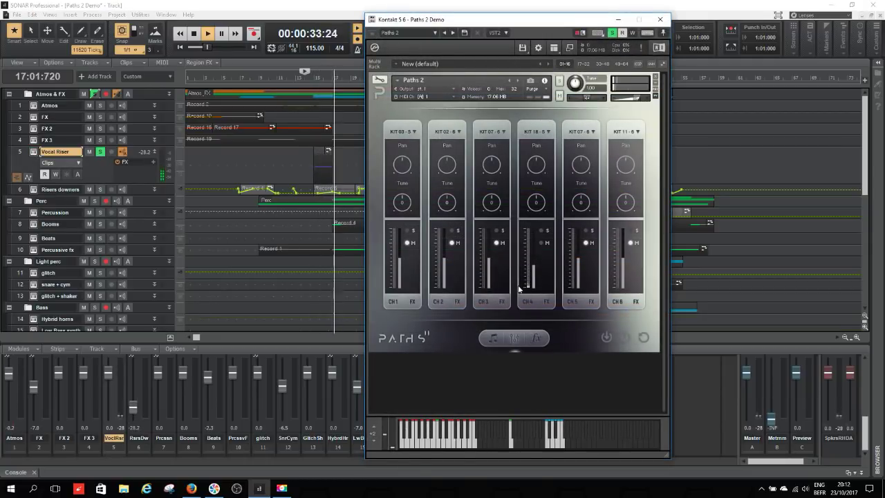
{"action": "key", "text": "space"}
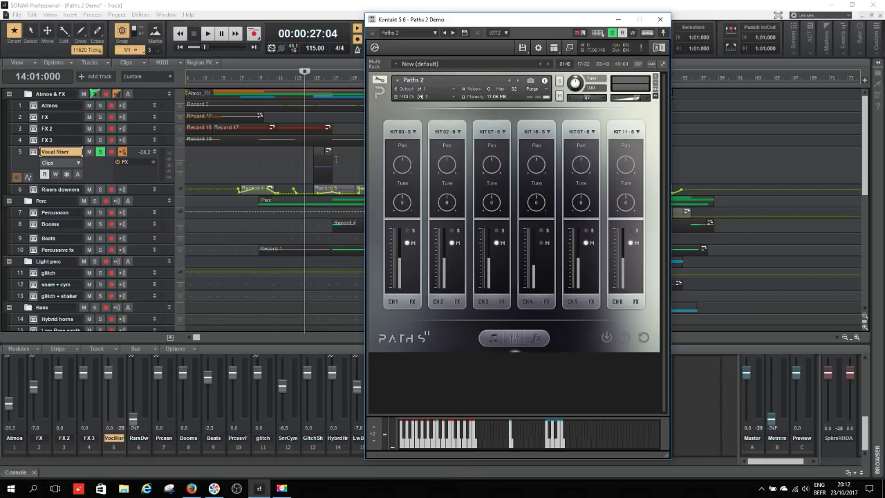
{"action": "left_click", "coordinate": [660, 20]}
{"action": "left_click", "coordinate": [100, 152]}
- Enlarge the Risers downers track, open its Kontakt window beside the volume automation, and set the playhead to measure 3
{"action": "left_click_drag", "start_coordinate": [98, 184], "coordinate": [110, 212]}
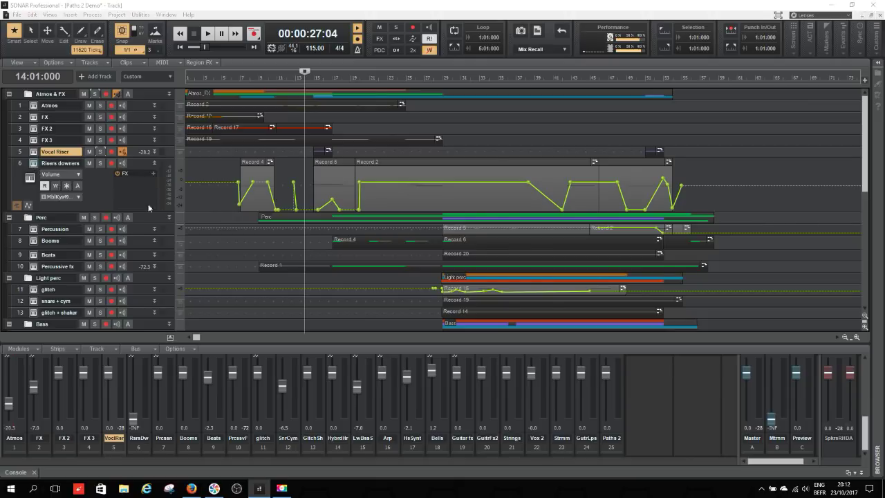
{"action": "left_click", "coordinate": [31, 163]}
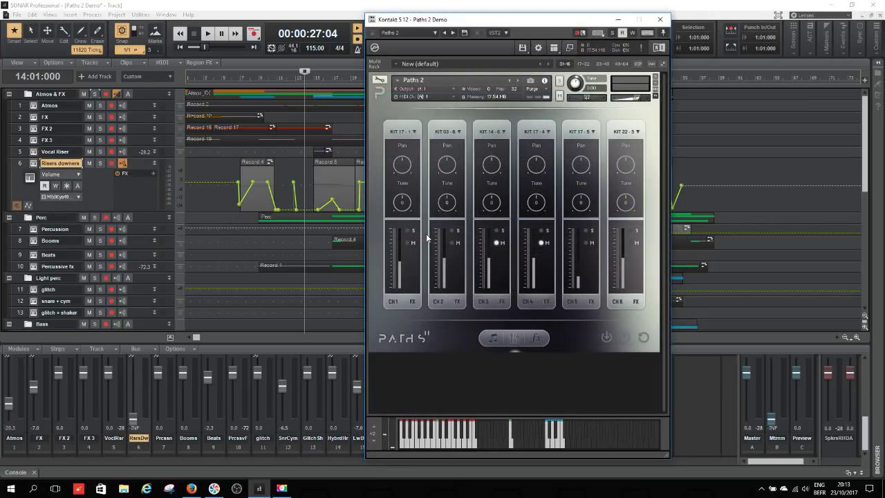
{"action": "left_click", "coordinate": [208, 75]}
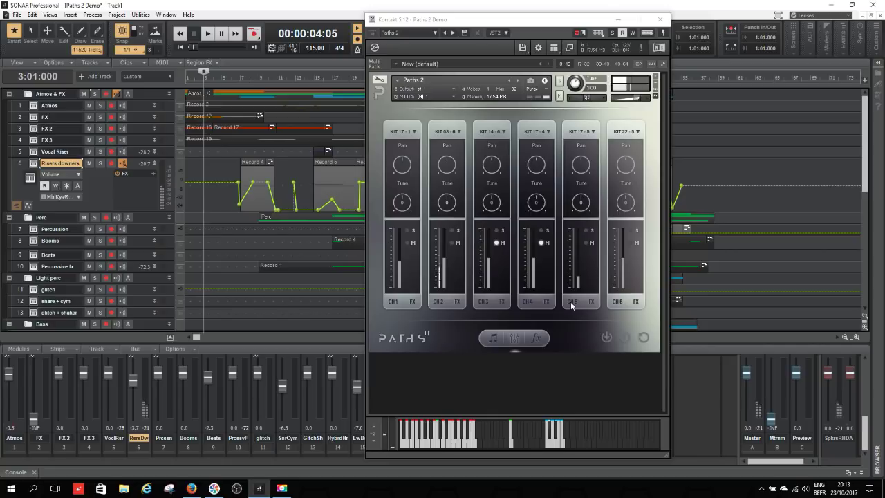
{"action": "left_click_drag", "start_coordinate": [594, 20], "coordinate": [706, 17]}
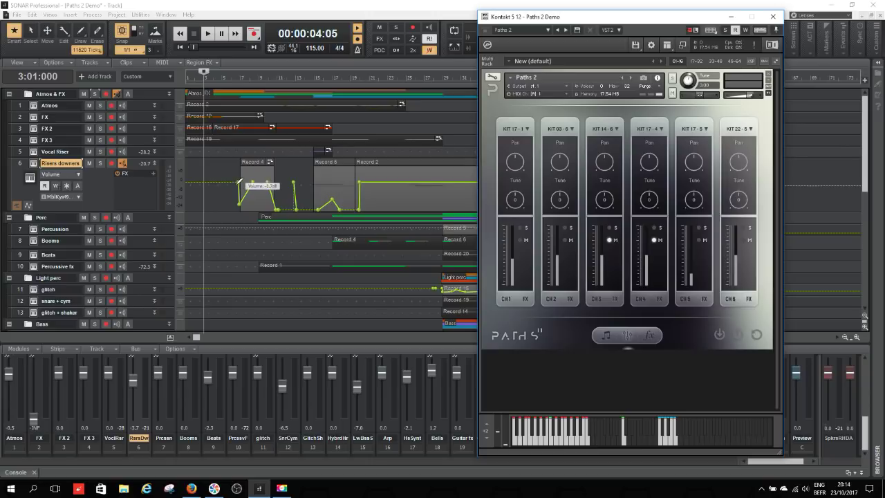
- View the channel 2 effects of the Risers downers instrument, return to its mixer, and minimize the Kontakt window
{"action": "mouse_move", "coordinate": [240, 207]}
{"action": "left_click", "coordinate": [570, 298]}
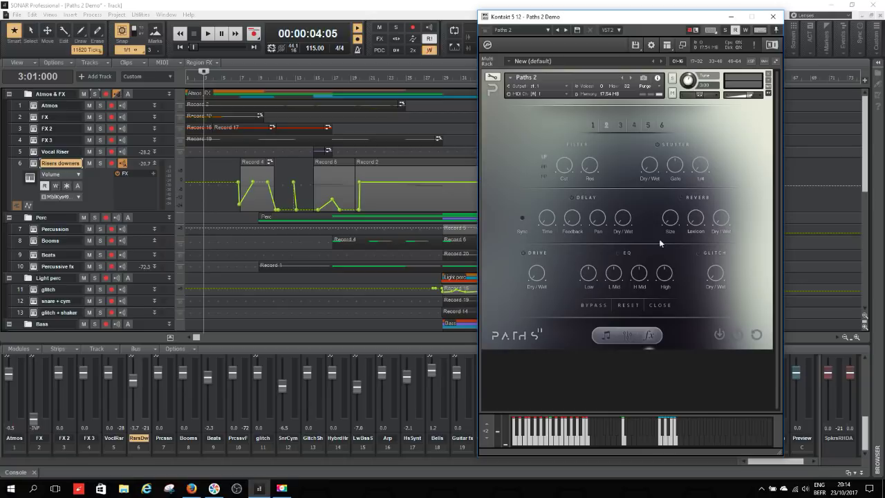
{"action": "left_click", "coordinate": [628, 337]}
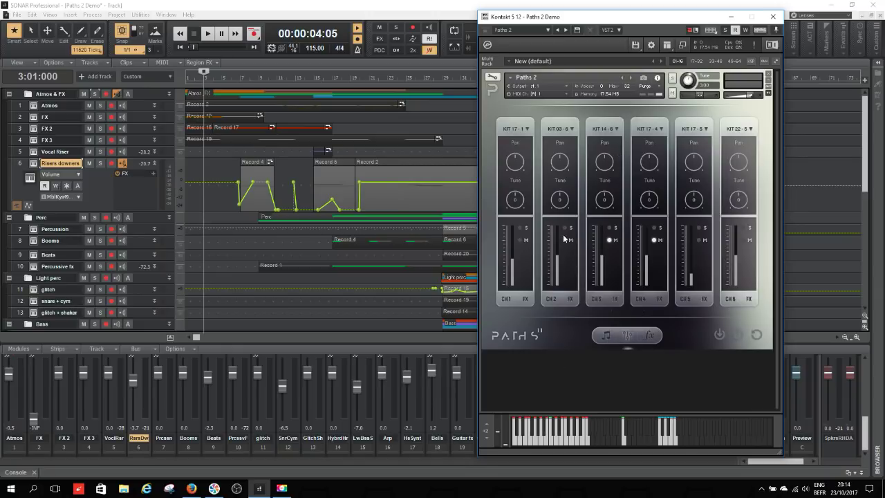
{"action": "left_click", "coordinate": [731, 16]}
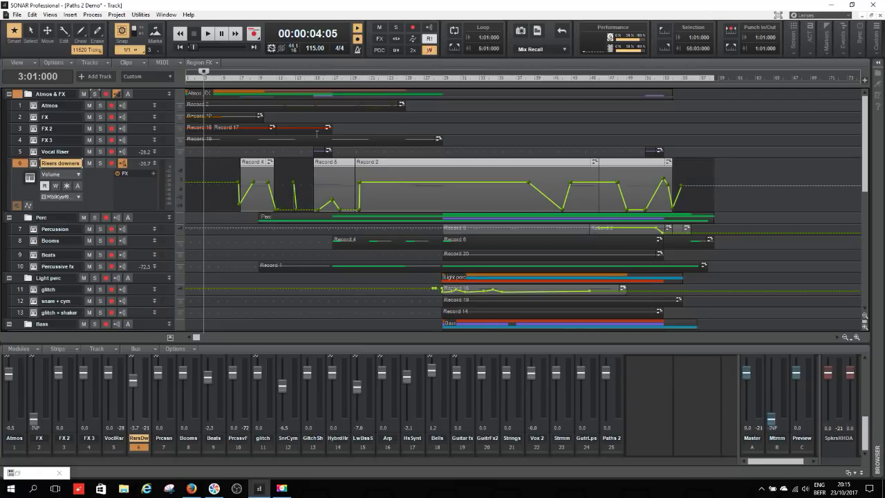
- Solo the Vocal Riser and Risers downers tracks, play them together from measure 14, and stop playback
{"action": "left_click", "coordinate": [306, 79]}
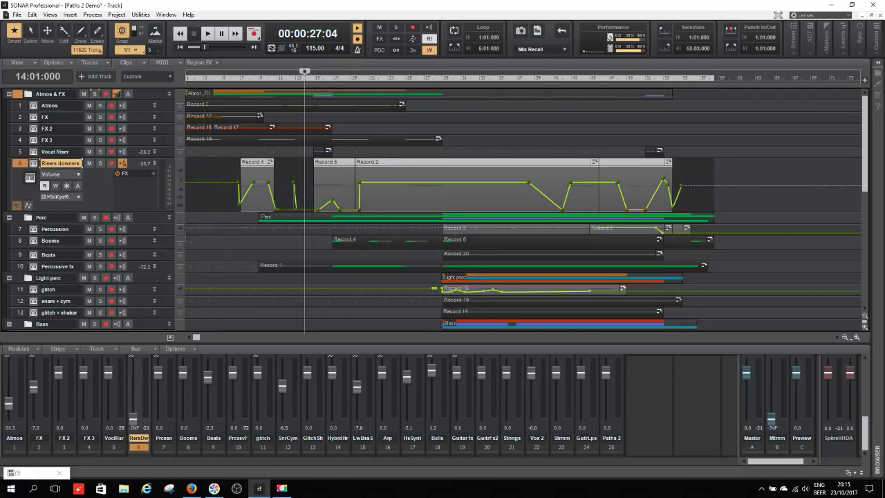
{"action": "left_click", "coordinate": [99, 151]}
{"action": "left_click", "coordinate": [100, 163]}
{"action": "key", "text": "space"}
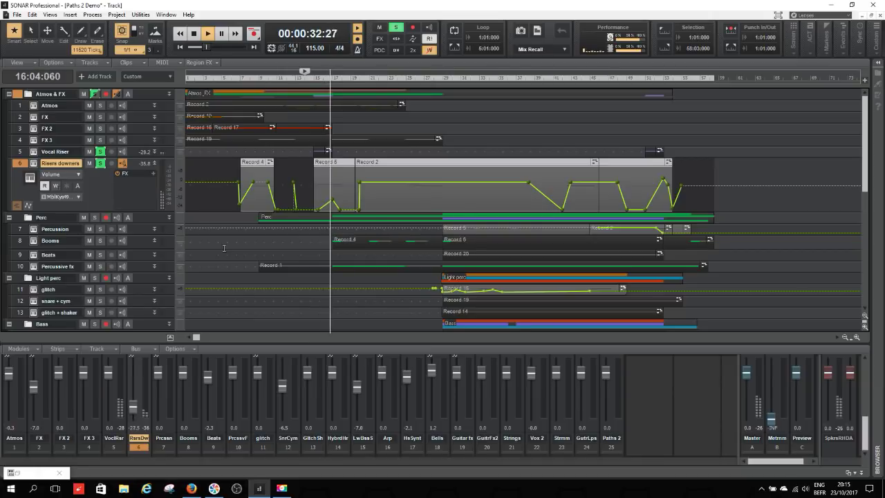
{"action": "key", "text": "space"}
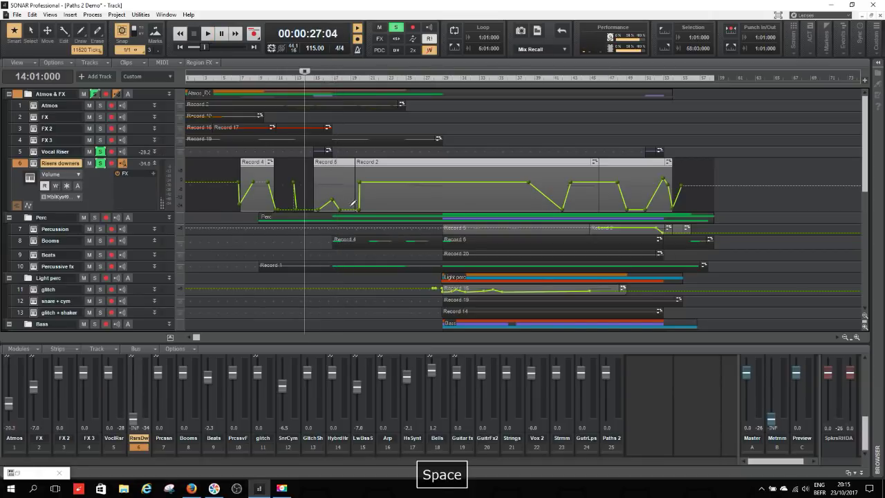
- Remove the solo from Vocal Riser and Risers downers, play the full mix from measure 14, and stop playback
{"action": "left_click", "coordinate": [100, 152]}
{"action": "left_click", "coordinate": [100, 163]}
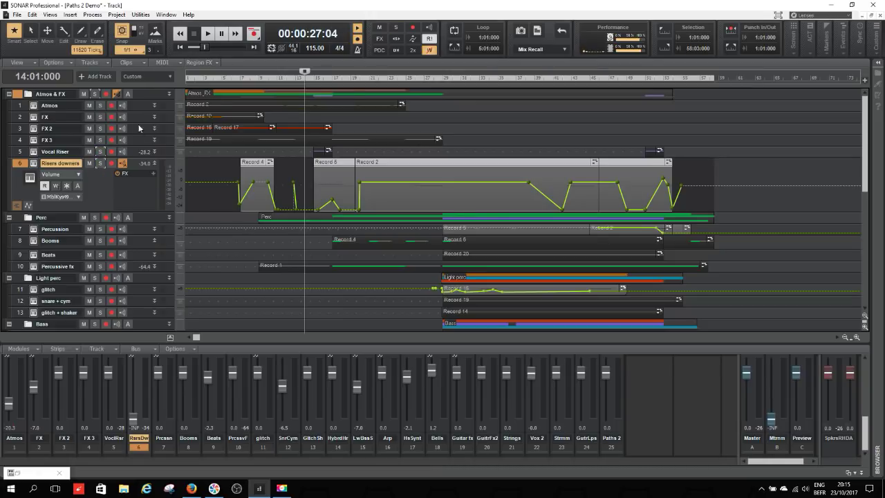
{"action": "key", "text": "space"}
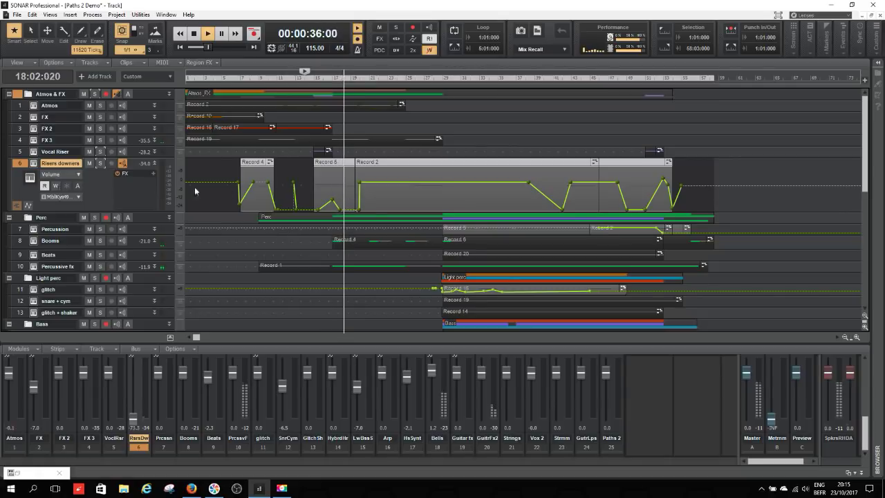
{"action": "key", "text": "space"}
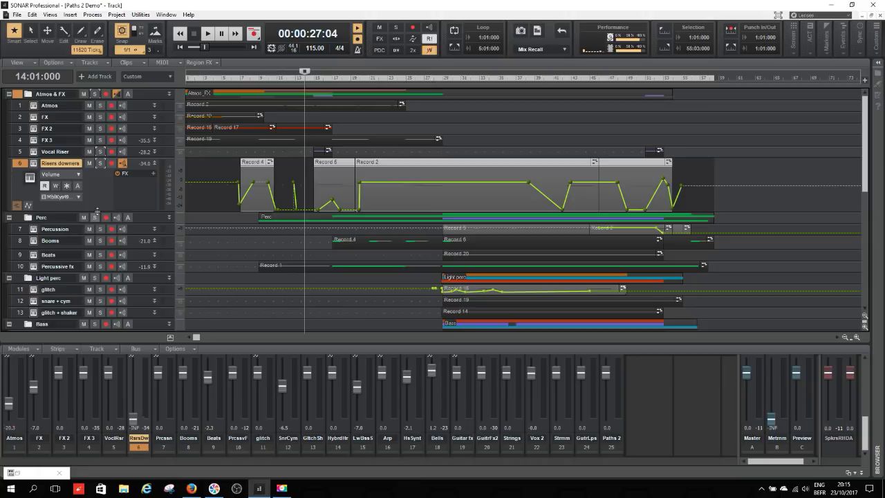
- Shrink the Risers downers track to minimum height and collapse the Atmos & FX folder
{"action": "left_click_drag", "start_coordinate": [97, 210], "coordinate": [97, 169]}
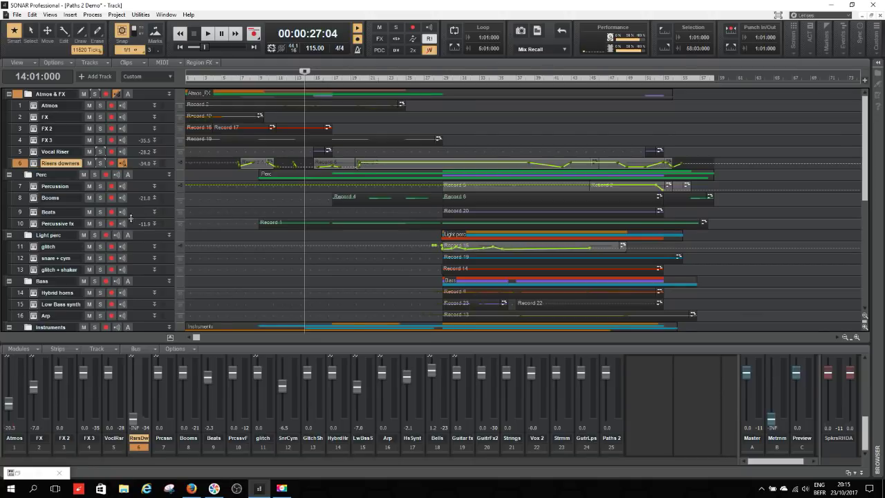
{"action": "left_click", "coordinate": [9, 94]}
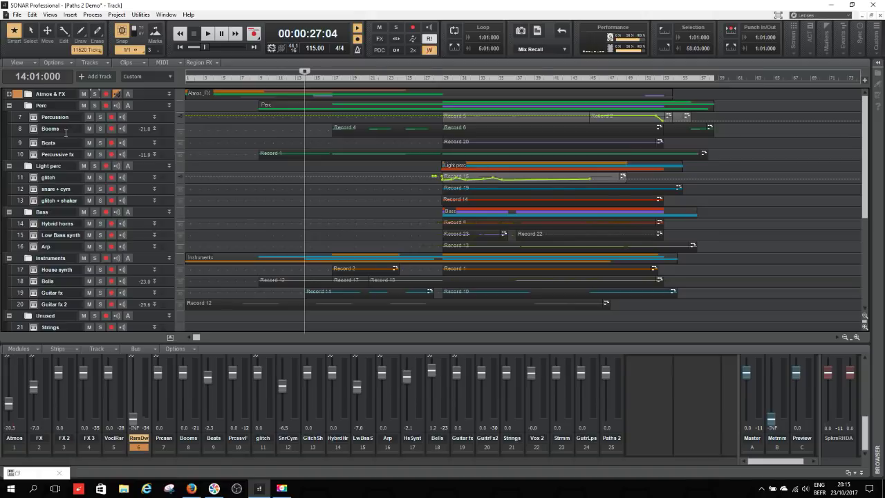
{"action": "mouse_move", "coordinate": [131, 123]}
{"action": "left_mouse_down"}
{"action": "mouse_move", "coordinate": [130, 142]}
{"action": "mouse_move", "coordinate": [125, 117]}
{"action": "left_mouse_up"}
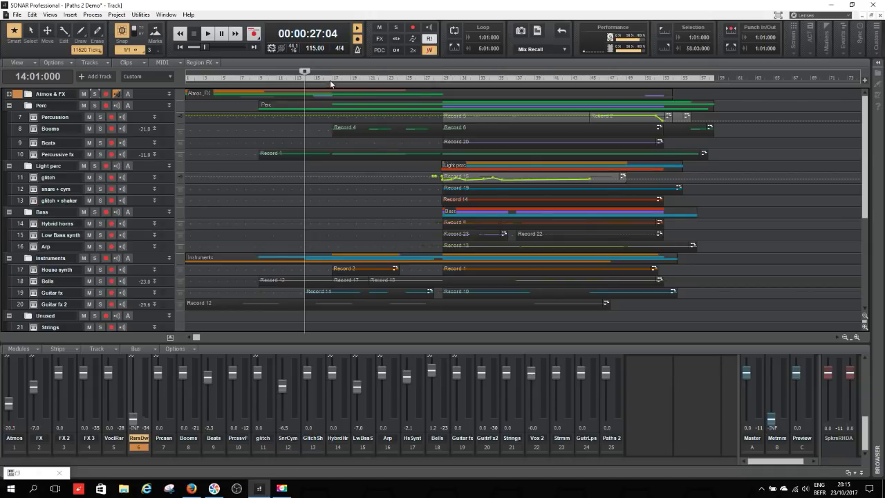
- Open the Booms track's Kontakt window, move it clear of the clips, and play the project from measure 16
{"action": "left_click", "coordinate": [330, 80]}
{"action": "left_click", "coordinate": [322, 80]}
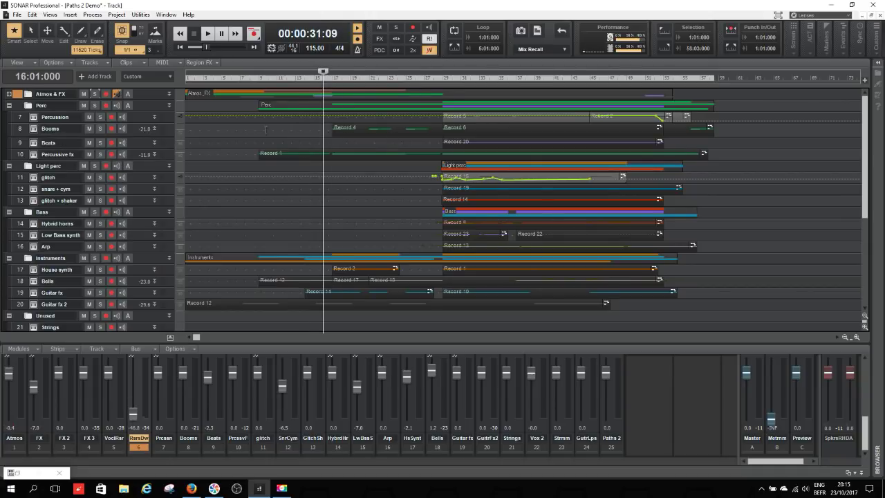
{"action": "double_click", "coordinate": [34, 133]}
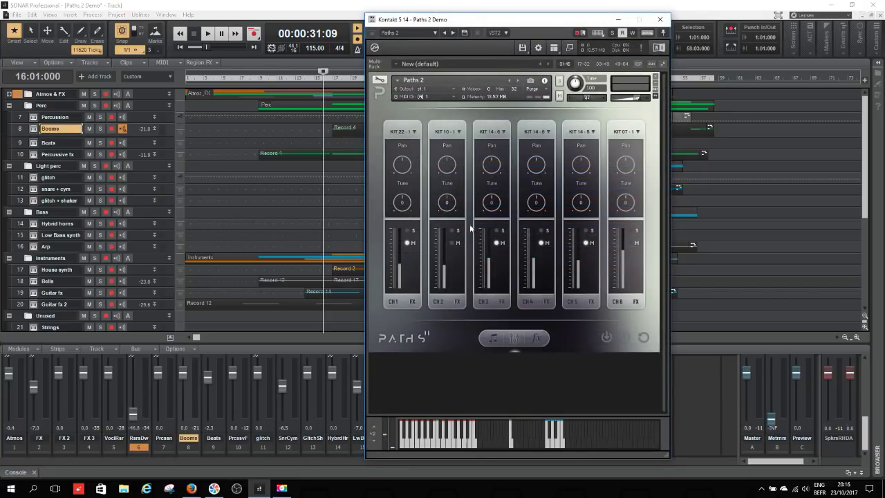
{"action": "key", "text": "space"}
{"action": "left_click_drag", "start_coordinate": [522, 19], "coordinate": [641, 19]}
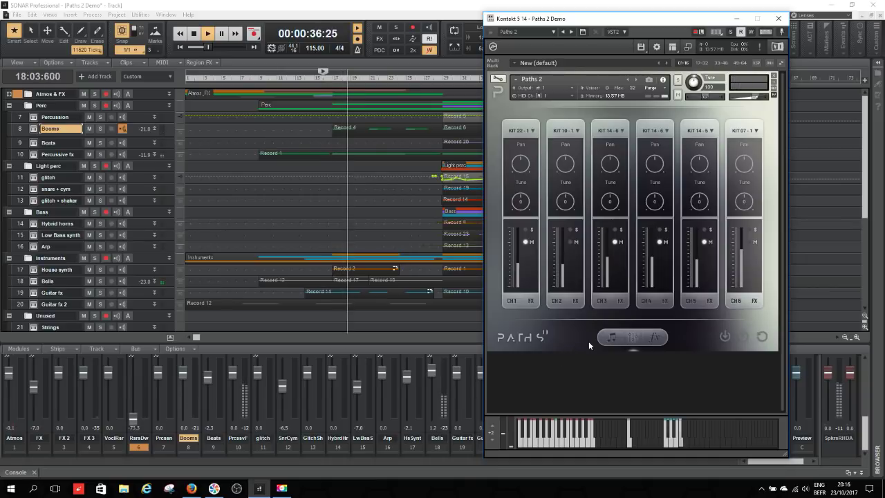
{"action": "key", "text": "space"}
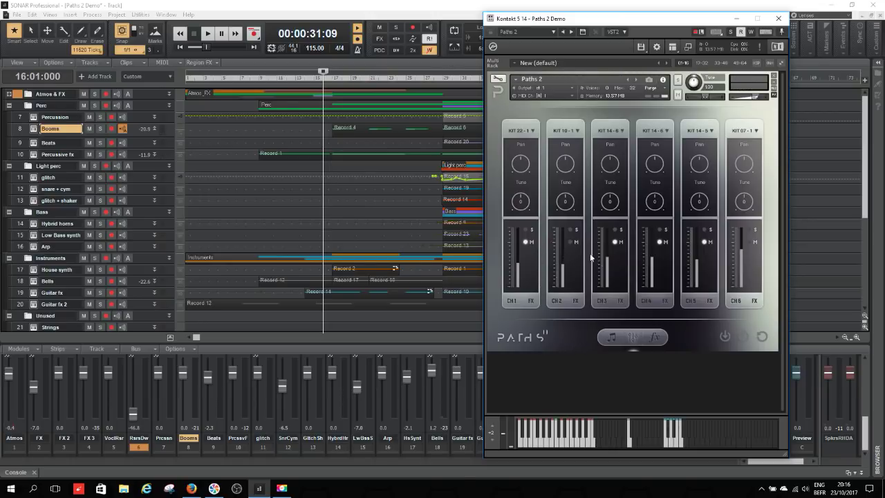
- Toggle channel 5's mute in the Booms instrument, enlarge the Booms track, and play it again from measure 16
{"action": "left_click", "coordinate": [706, 242]}
{"action": "left_click_drag", "start_coordinate": [132, 136], "coordinate": [130, 199]}
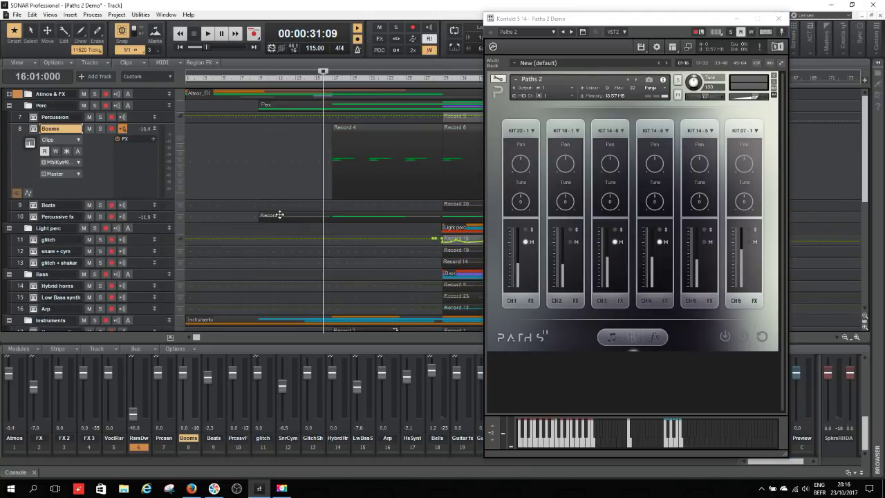
{"action": "key", "text": "space"}
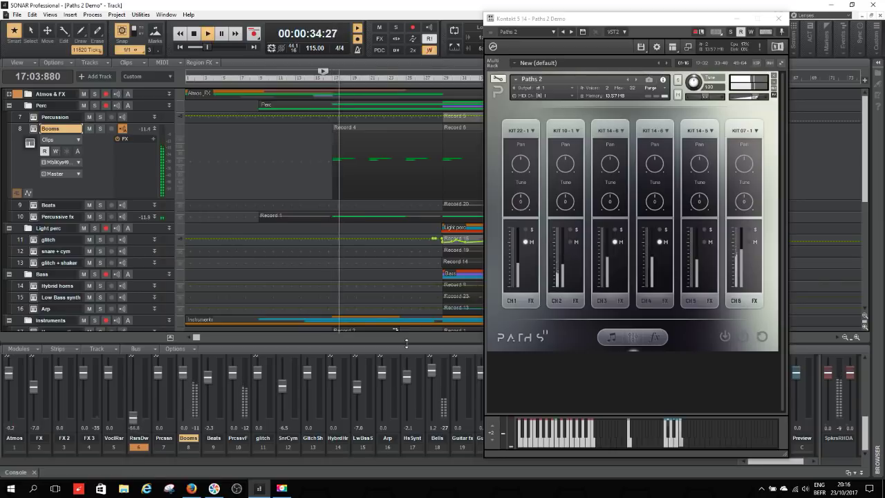
{"action": "key", "text": "space"}
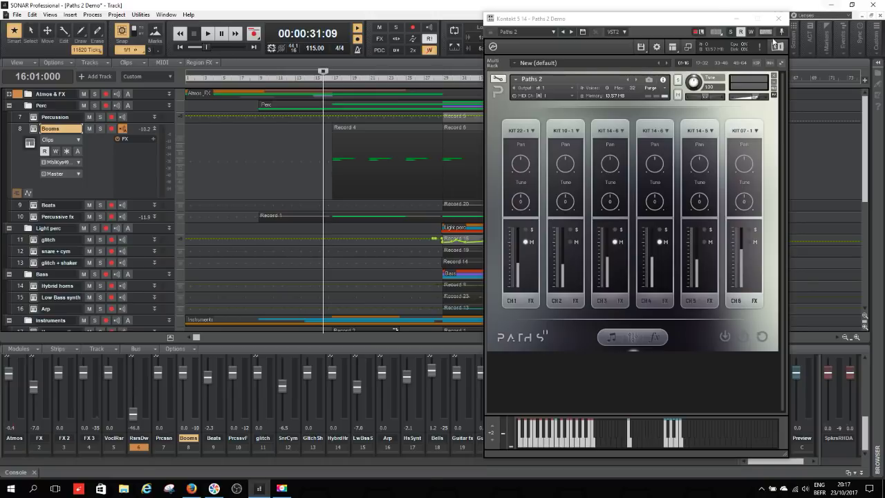
- Show the channel 6 effects of the Booms instrument, bypass and reactivate them for comparison, and close the Kontakt window
{"action": "left_click", "coordinate": [755, 301]}
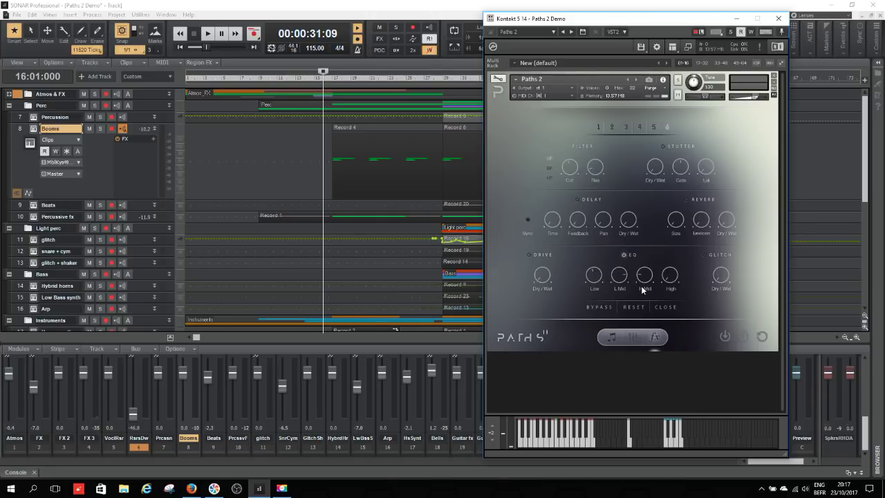
{"action": "left_click", "coordinate": [599, 309]}
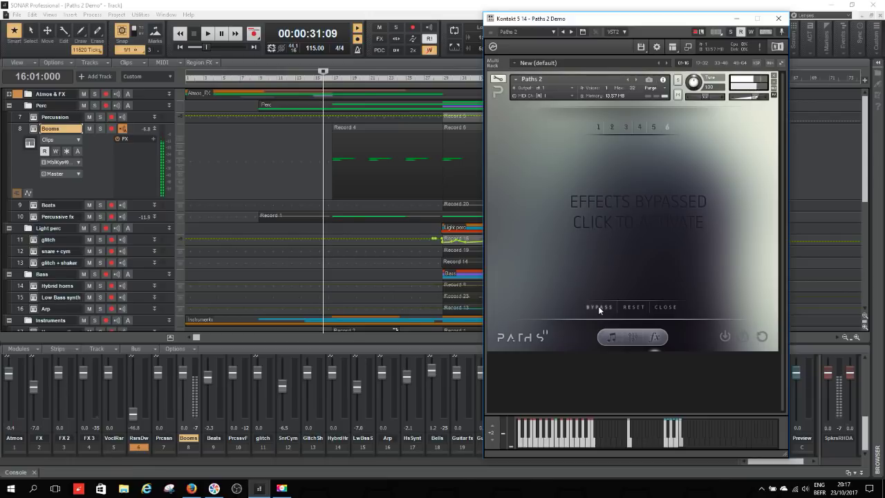
{"action": "left_click", "coordinate": [599, 308]}
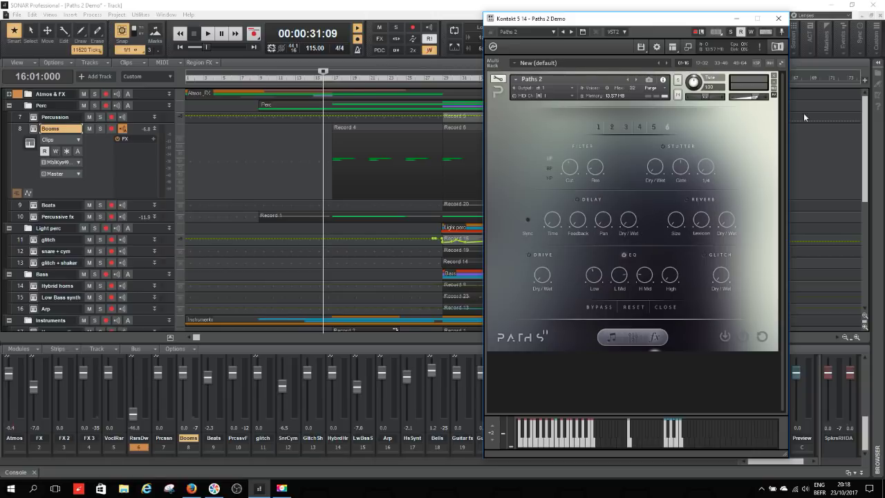
{"action": "left_click", "coordinate": [779, 18]}
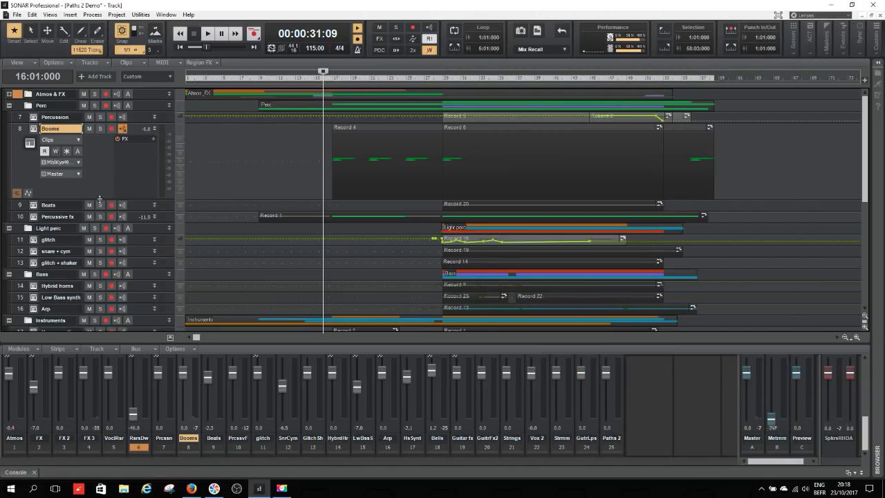
- Shrink the Booms and Beats tracks, enlarge Percussive fx, and set the playhead to measure 8
{"action": "left_click_drag", "start_coordinate": [99, 200], "coordinate": [128, 215]}
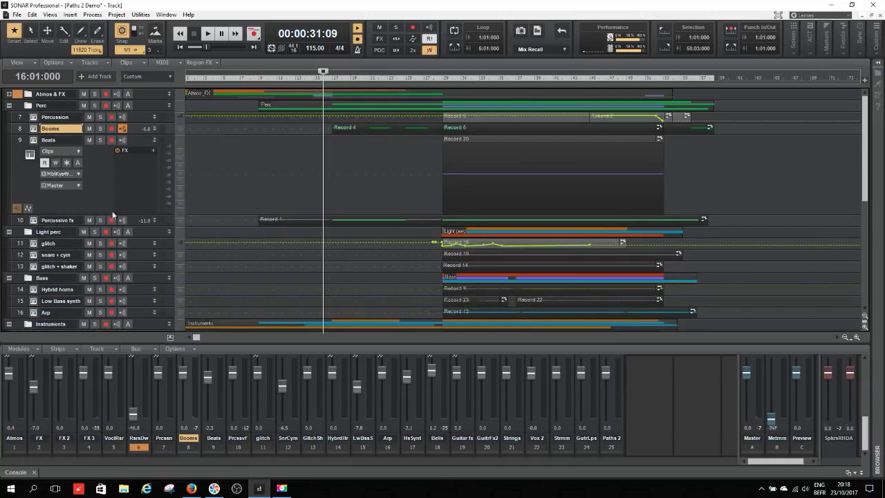
{"action": "left_click_drag", "start_coordinate": [105, 214], "coordinate": [128, 230]}
{"action": "left_click", "coordinate": [262, 82]}
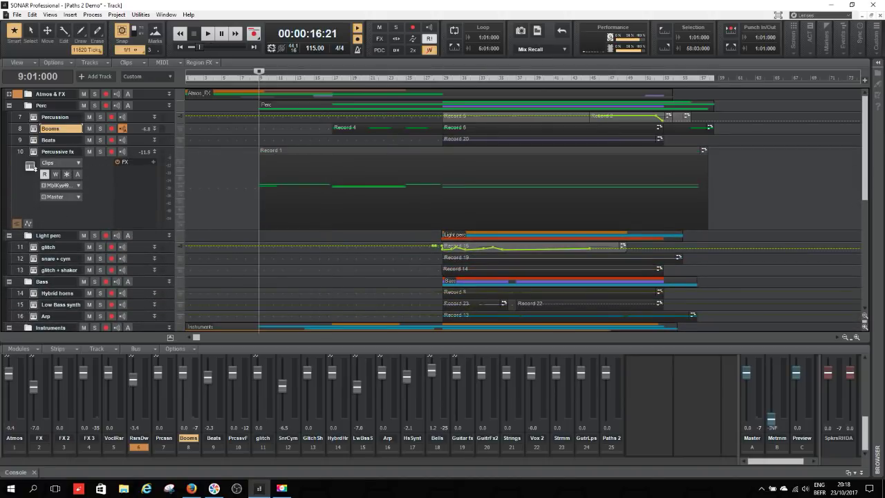
{"action": "left_click", "coordinate": [251, 84]}
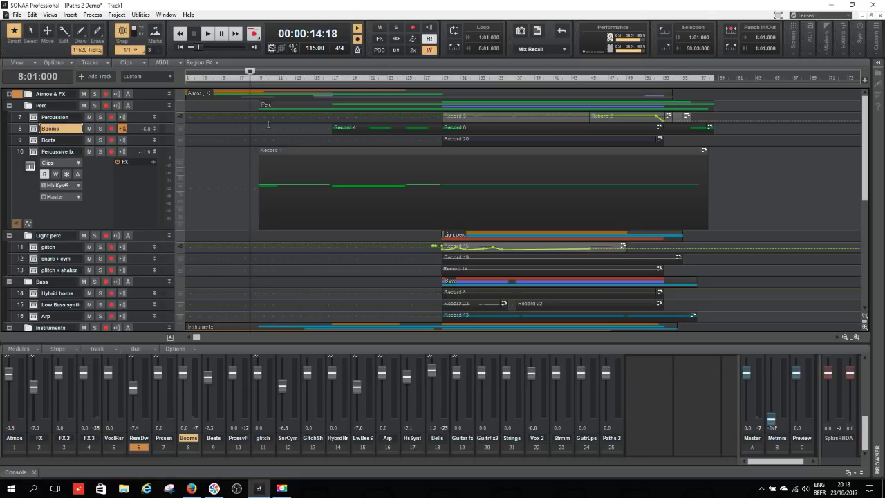
- With the Percussive fx track's Kontakt window showing, play the project from measure 8 and again from measure 16
{"action": "key", "text": "space"}
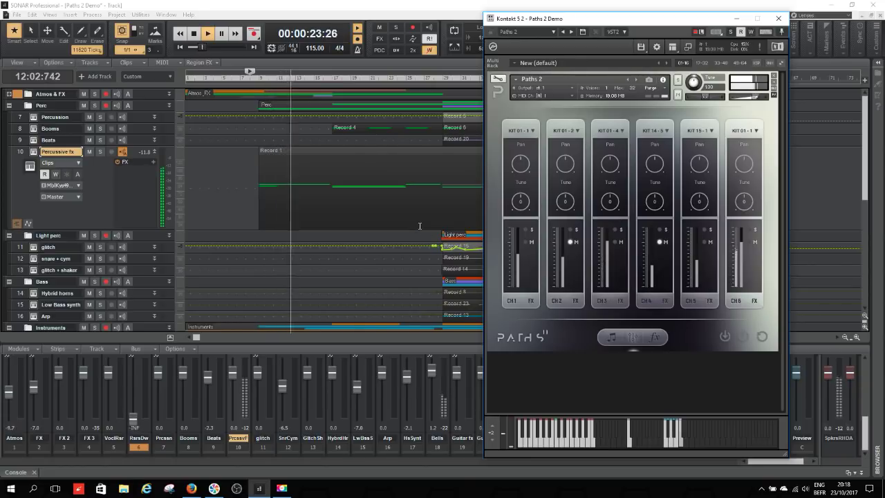
{"action": "key", "text": "space"}
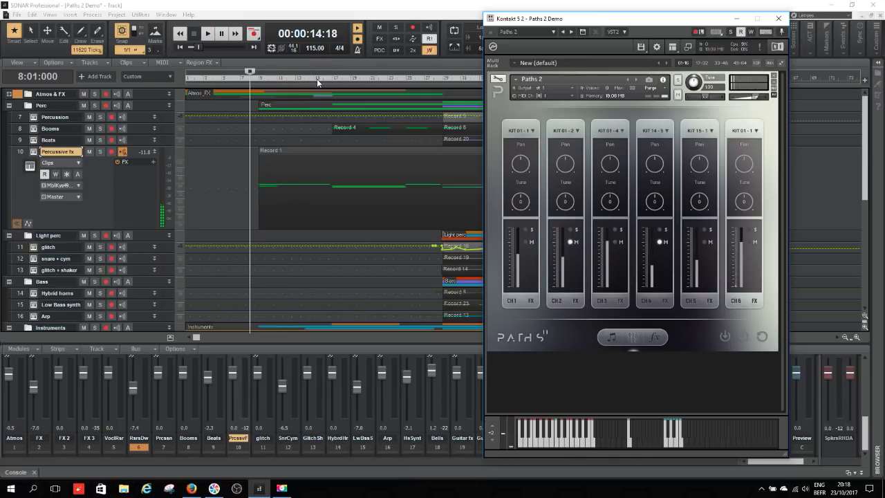
{"action": "left_click", "coordinate": [322, 80]}
{"action": "key", "text": "space"}
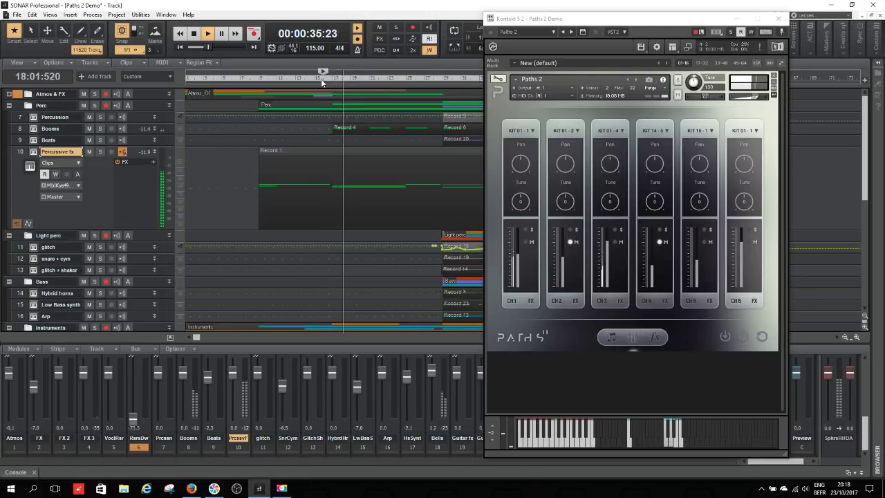
- Return the playhead to measure 8, play the Percussive fx part once more, and close its Kontakt window
{"action": "key", "text": "space"}
{"action": "left_click", "coordinate": [250, 82]}
{"action": "key", "text": "space"}
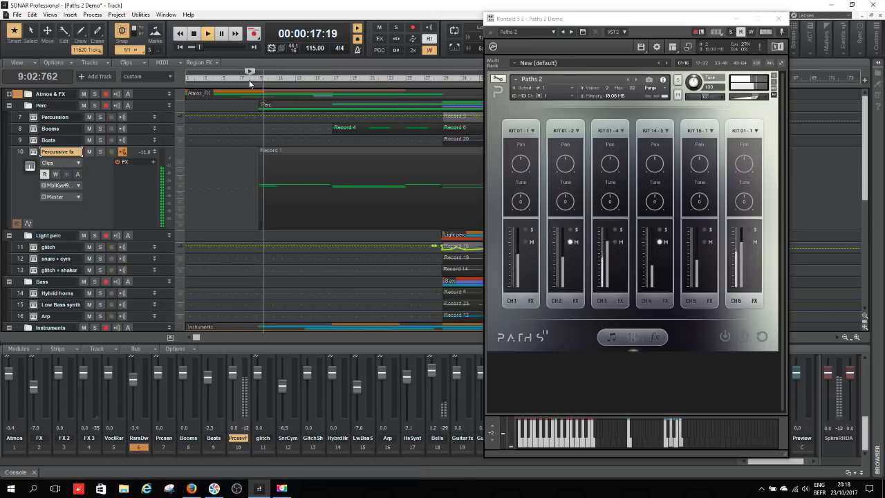
{"action": "key", "text": "space"}
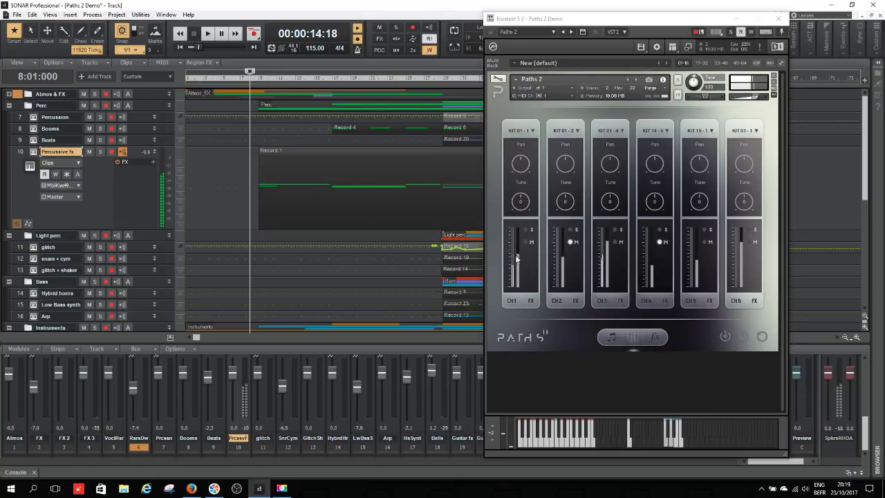
{"action": "left_click", "coordinate": [779, 18]}
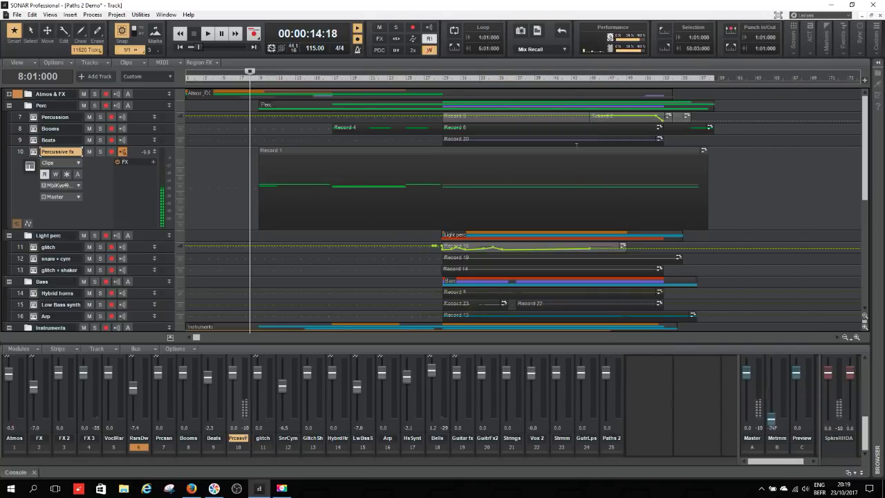
- Toggle record arming on the Light perc folder, shrink the Percussive fx track, and disarm it
{"action": "left_click", "coordinate": [106, 235]}
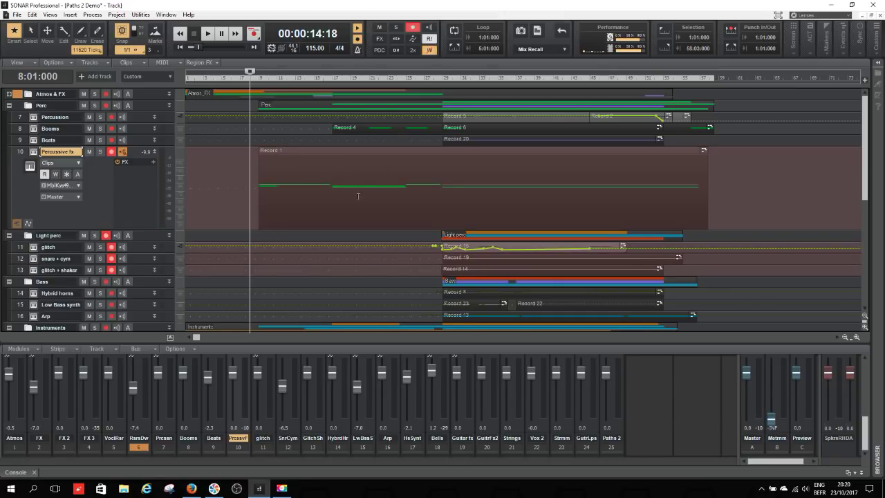
{"action": "left_click", "coordinate": [106, 235]}
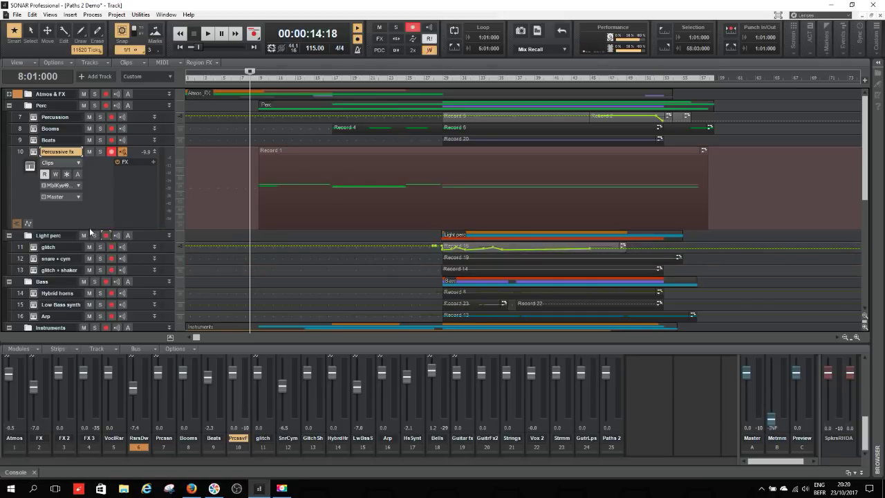
{"action": "left_click_drag", "start_coordinate": [90, 229], "coordinate": [89, 159]}
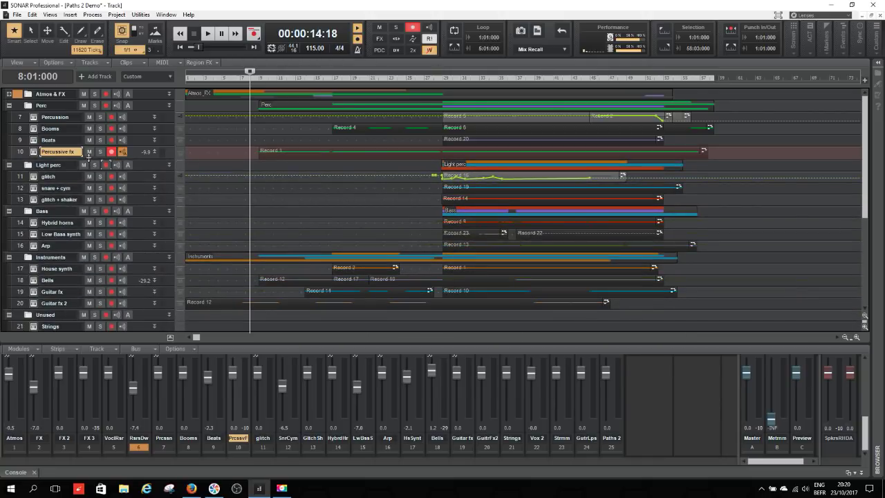
{"action": "left_click", "coordinate": [111, 152]}
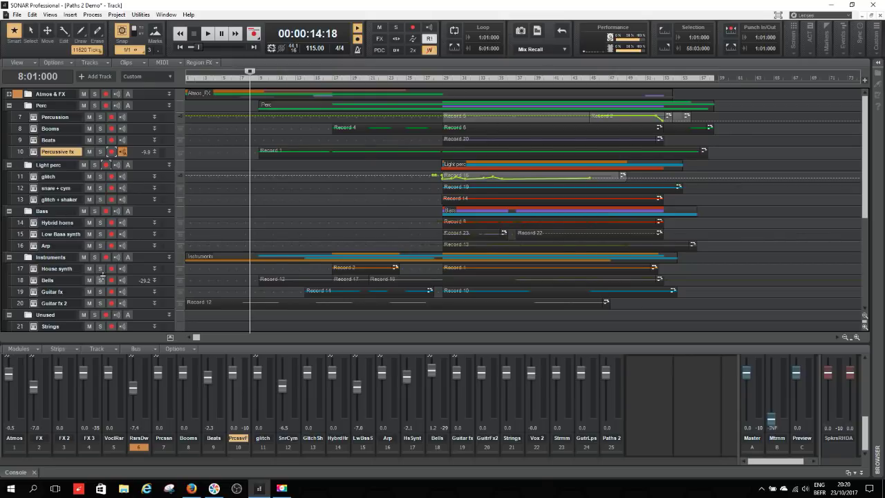
- Open the House synth track's Kontakt window, unmute channels 2 and 3, and close the window
{"action": "scroll", "coordinate": [101, 276], "scroll_direction": "down", "scroll_amount": 3}
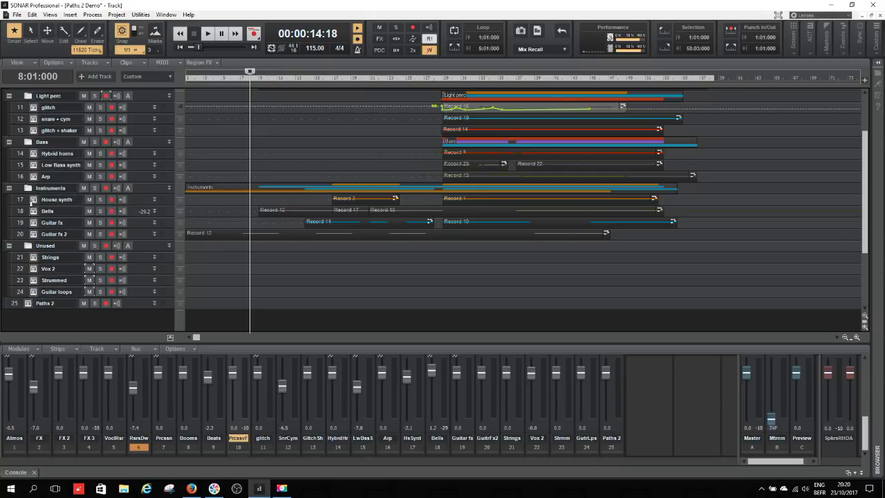
{"action": "left_click", "coordinate": [33, 199]}
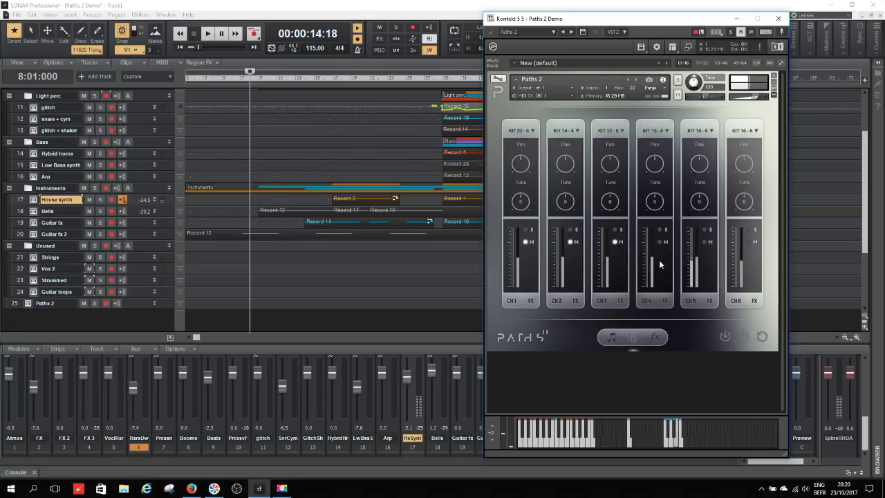
{"action": "left_click", "coordinate": [615, 242]}
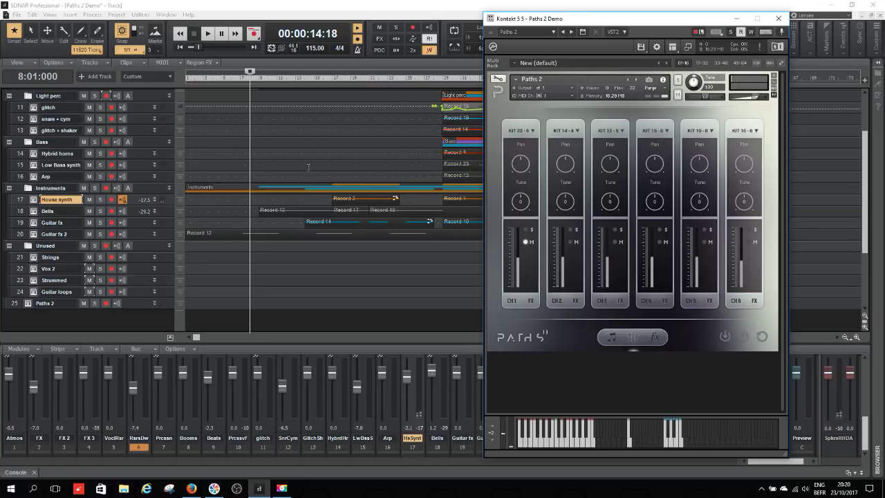
{"action": "left_click", "coordinate": [778, 18]}
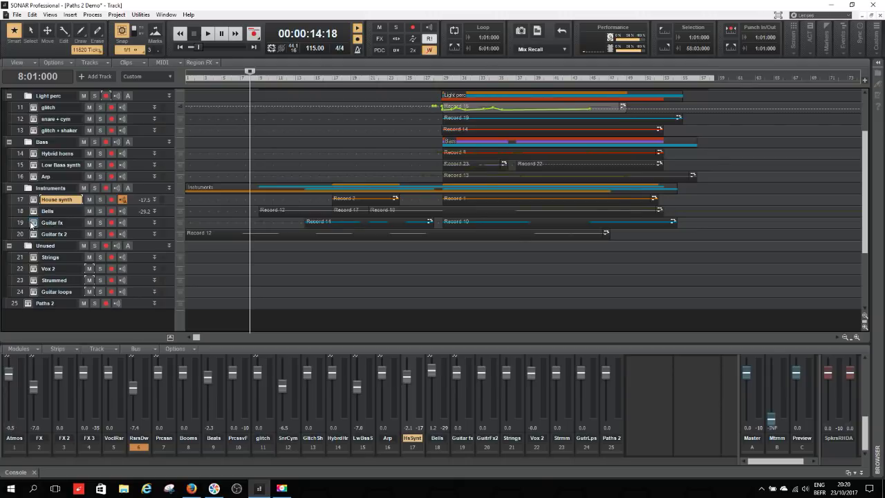
- Open the Bells track's Kontakt window, enlarge the track, move the window clear of the clips, and play from measure 8
{"action": "left_click", "coordinate": [33, 211]}
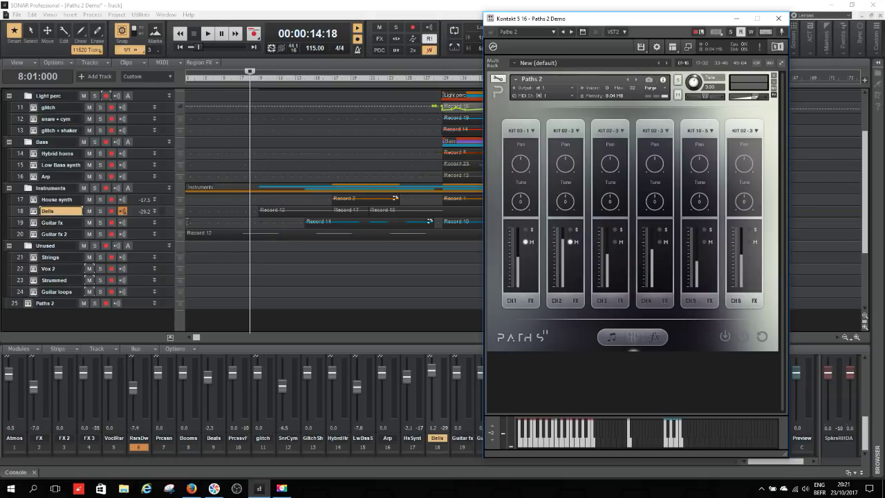
{"action": "left_click_drag", "start_coordinate": [141, 216], "coordinate": [136, 277]}
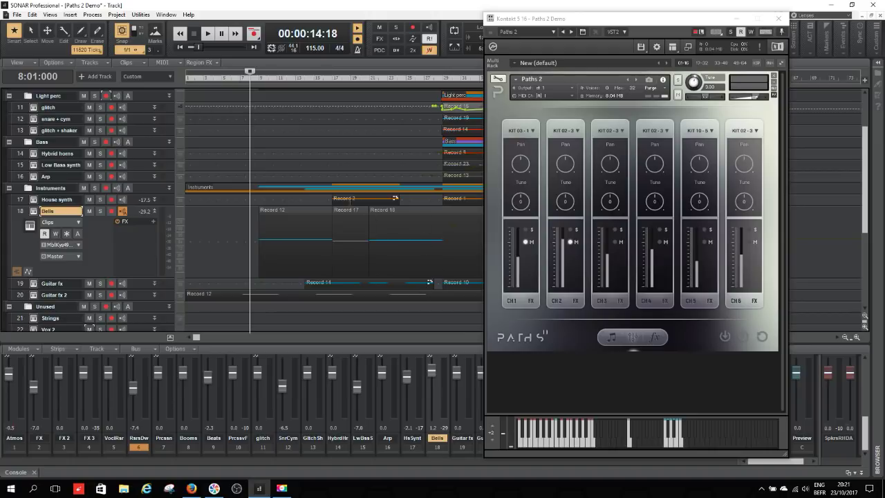
{"action": "left_click_drag", "start_coordinate": [619, 19], "coordinate": [701, 21]}
{"action": "key", "text": "space"}
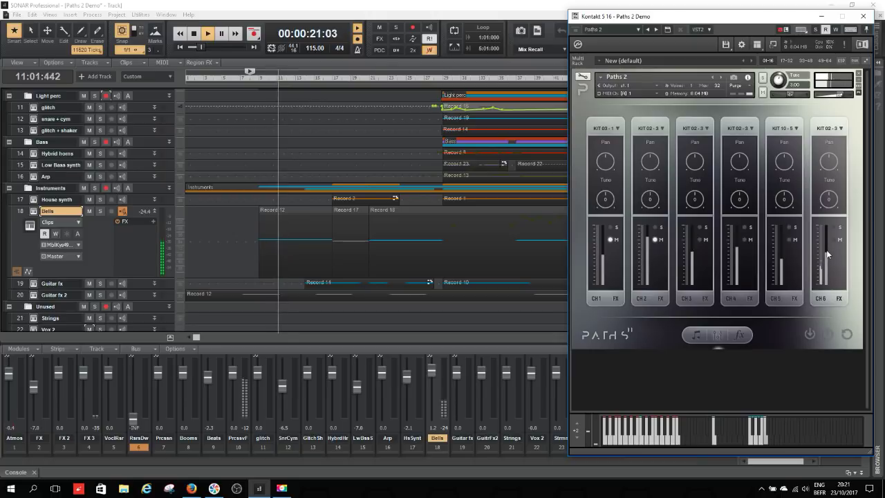
- Play the Bells part from measure 16, from measure 21 and from measure 20, and minimize the Kontakt window
{"action": "key", "text": "space"}
{"action": "left_click", "coordinate": [327, 79]}
{"action": "key", "text": "space"}
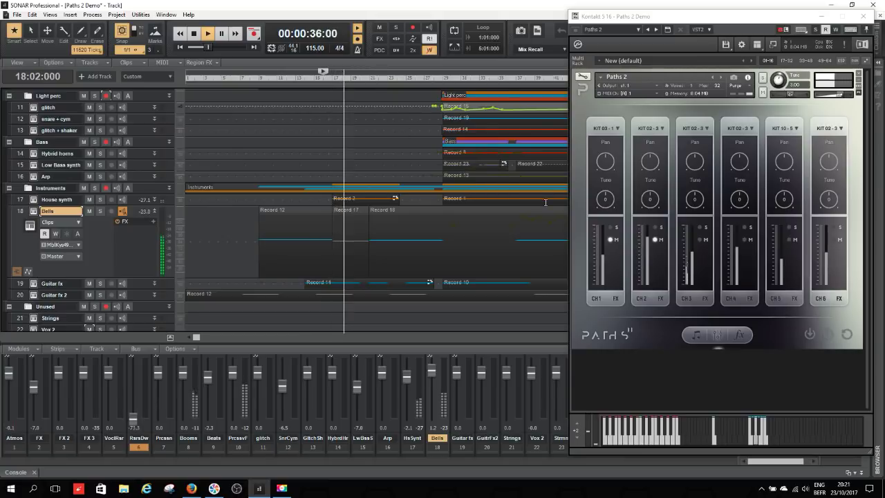
{"action": "key", "text": "space"}
{"action": "left_click", "coordinate": [372, 82]}
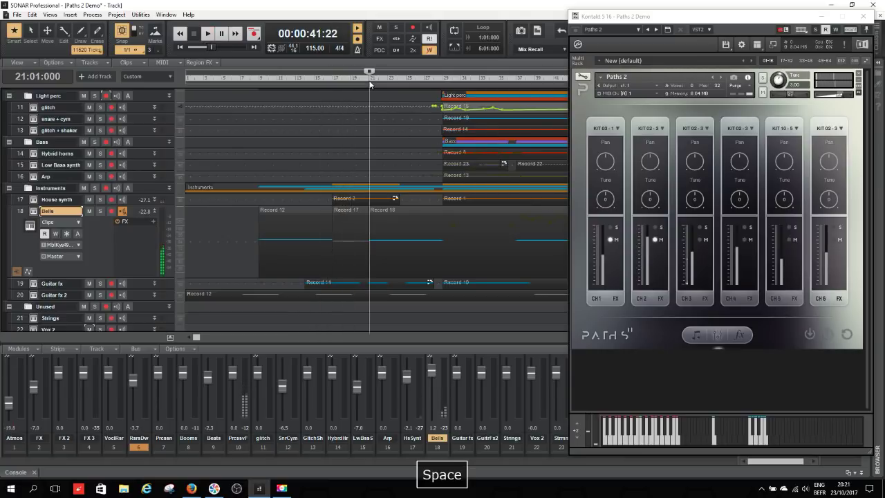
{"action": "key", "text": "space"}
{"action": "key", "text": "space"}
{"action": "left_click", "coordinate": [366, 83]}
{"action": "key", "text": "space"}
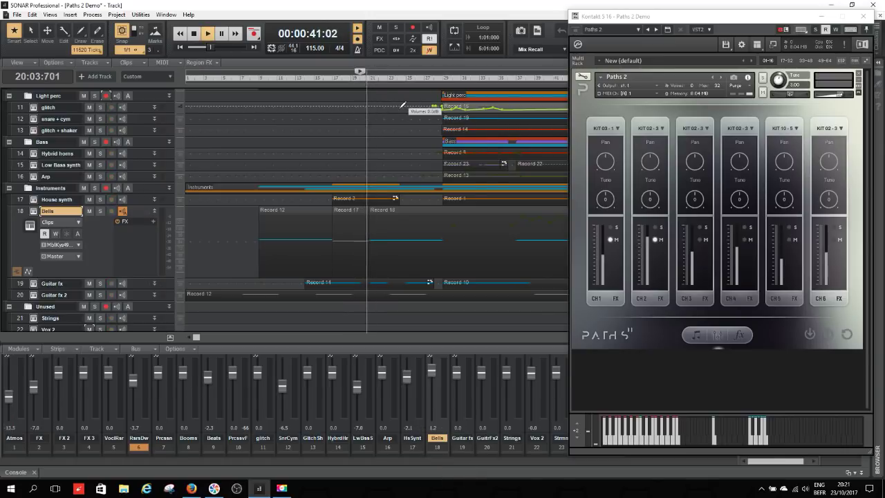
{"action": "key", "text": "space"}
{"action": "left_click", "coordinate": [823, 17]}
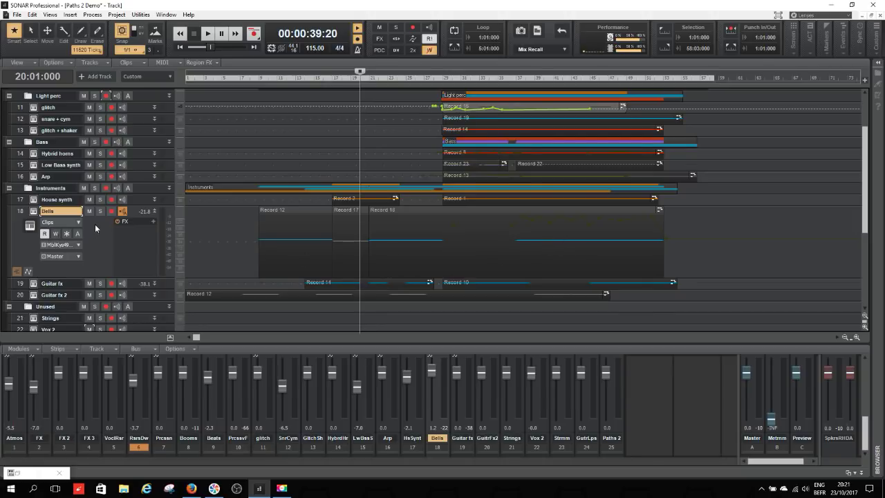
- Show the channel 3 effects of the Bells instrument, bypass and reactivate them for comparison, and close the Kontakt window
{"action": "left_click", "coordinate": [33, 211]}
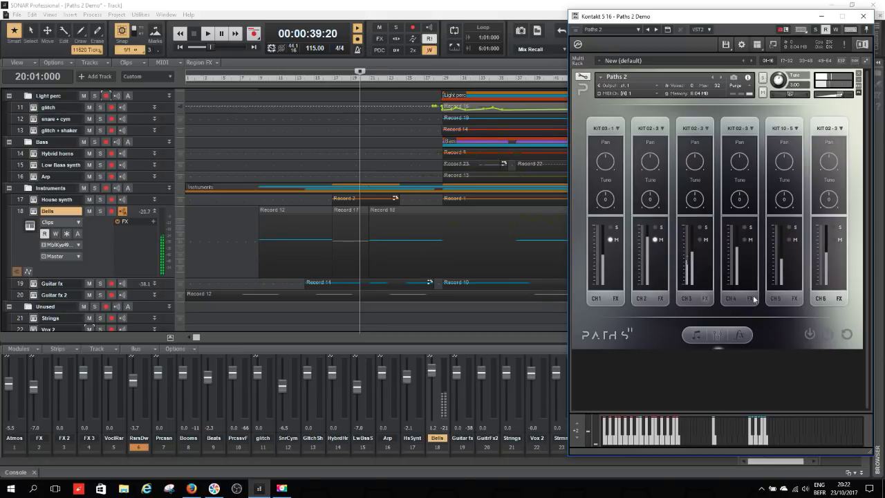
{"action": "left_click", "coordinate": [706, 298]}
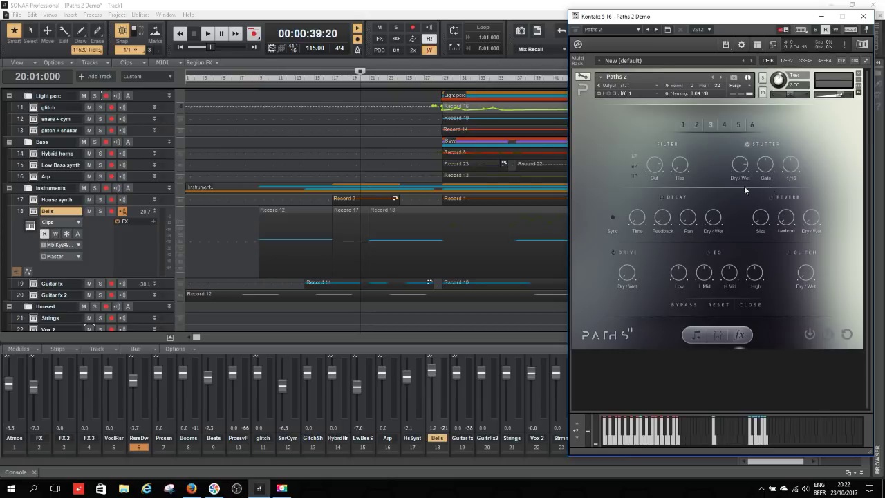
{"action": "left_click", "coordinate": [683, 305]}
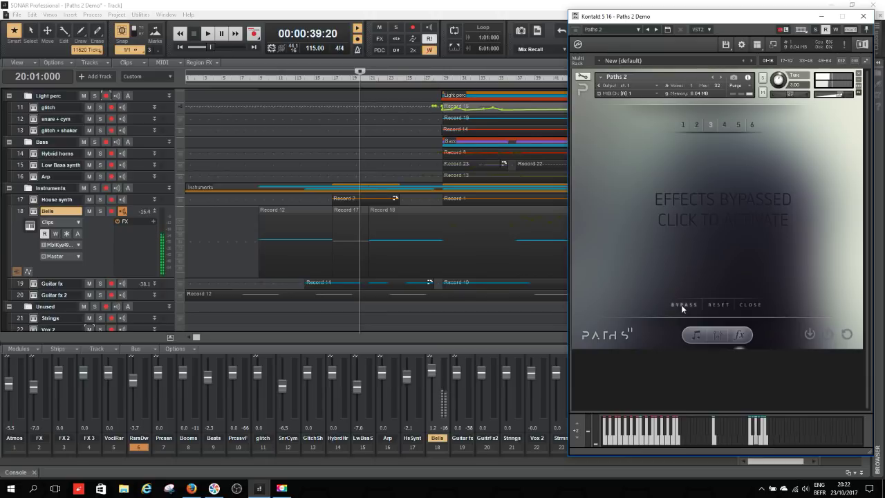
{"action": "left_click", "coordinate": [682, 308]}
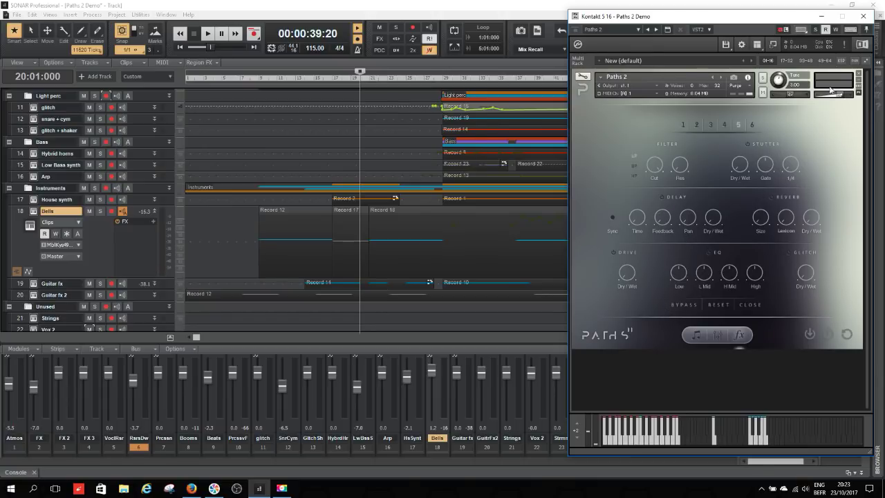
{"action": "left_click", "coordinate": [863, 16]}
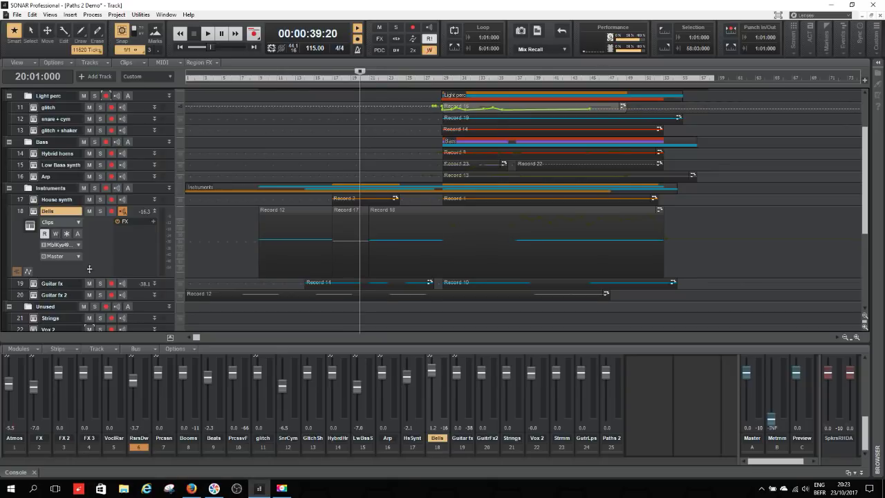
- Shrink the Bells track, then enlarge and solo the Guitar fx track
{"action": "left_click_drag", "start_coordinate": [89, 278], "coordinate": [89, 216]}
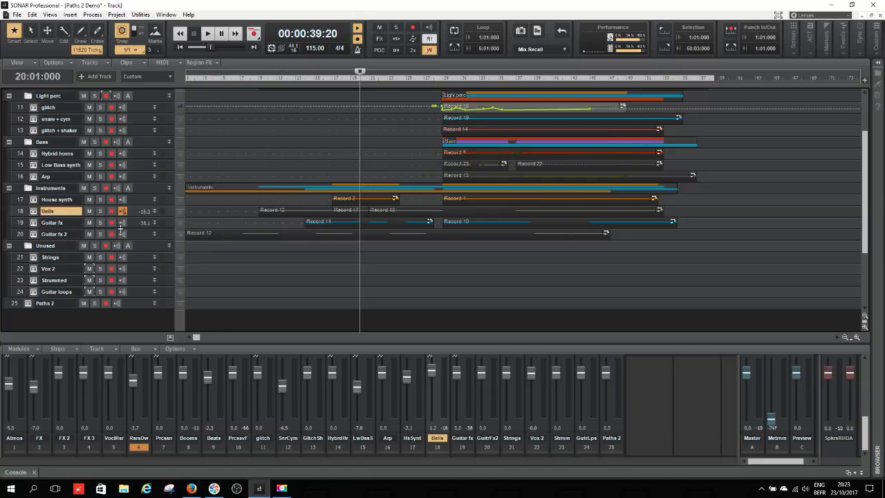
{"action": "left_click_drag", "start_coordinate": [121, 229], "coordinate": [126, 272]}
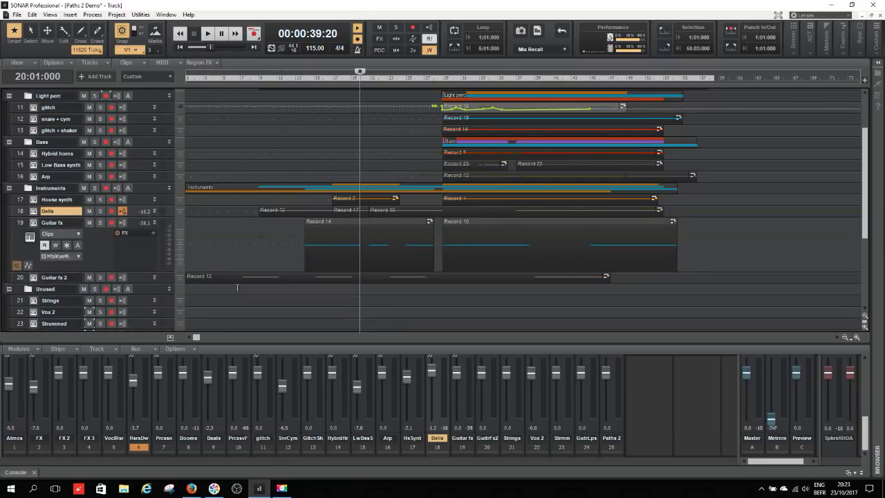
{"action": "left_click", "coordinate": [100, 223]}
- Open the Guitar fx track's Kontakt window and play the soloed track from measure 14 and again from measure 13
{"action": "left_click", "coordinate": [309, 80]}
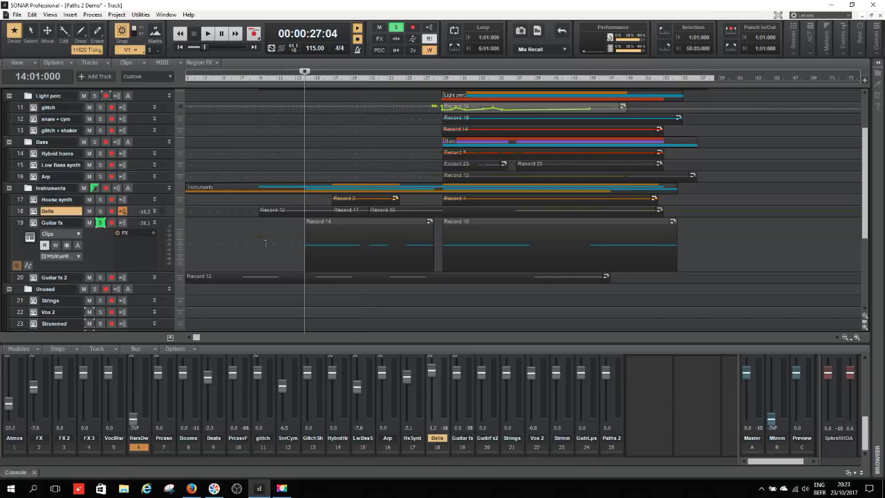
{"action": "left_click", "coordinate": [33, 223]}
{"action": "key", "text": "space"}
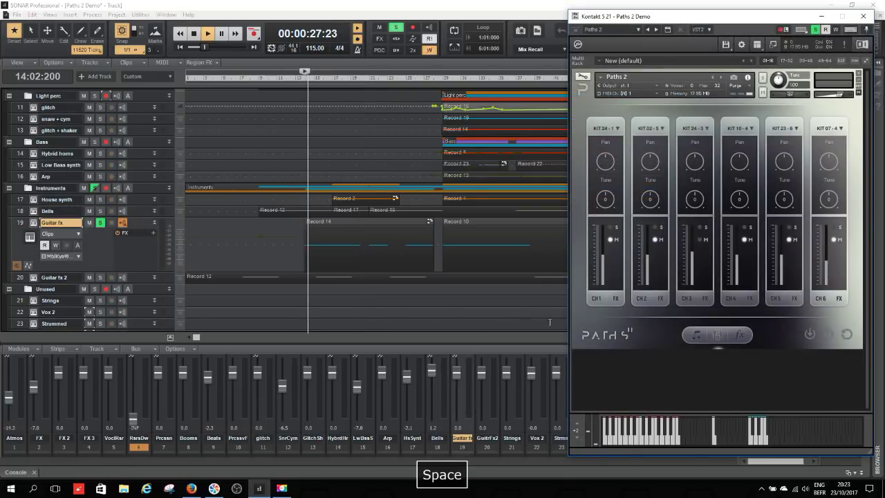
{"action": "key", "text": "space"}
{"action": "left_click", "coordinate": [296, 81]}
{"action": "key", "text": "space"}
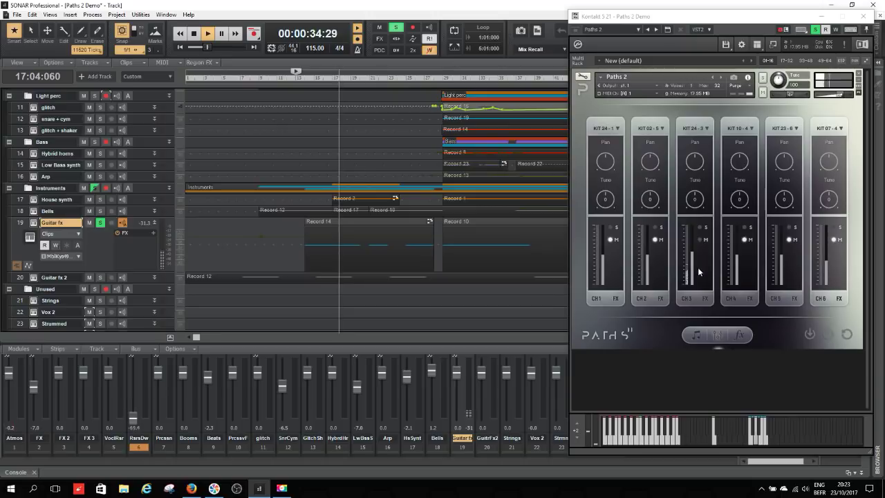
{"action": "key", "text": "space"}
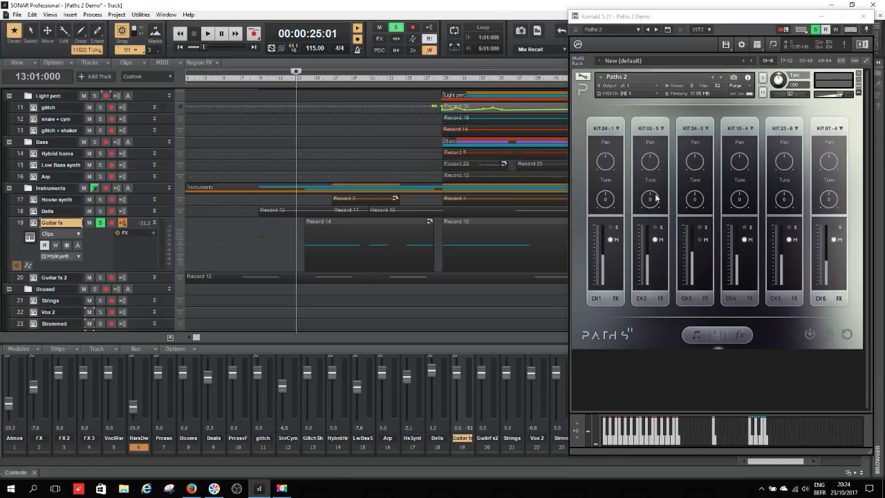
- Unsolo and shrink Guitar fx, enlarge Guitar fx 2, and play the project from measure 14 with its Kontakt window open
{"action": "left_click", "coordinate": [100, 223]}
{"action": "left_click_drag", "start_coordinate": [101, 272], "coordinate": [126, 290]}
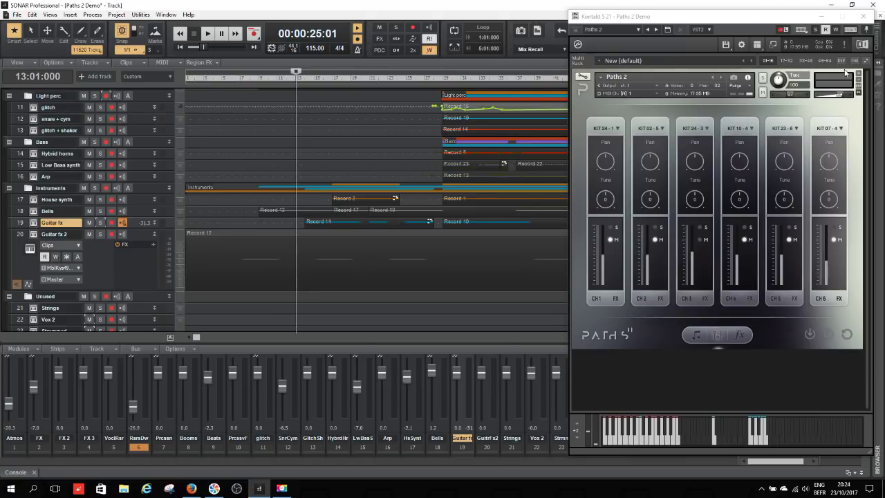
{"action": "left_click", "coordinate": [33, 235]}
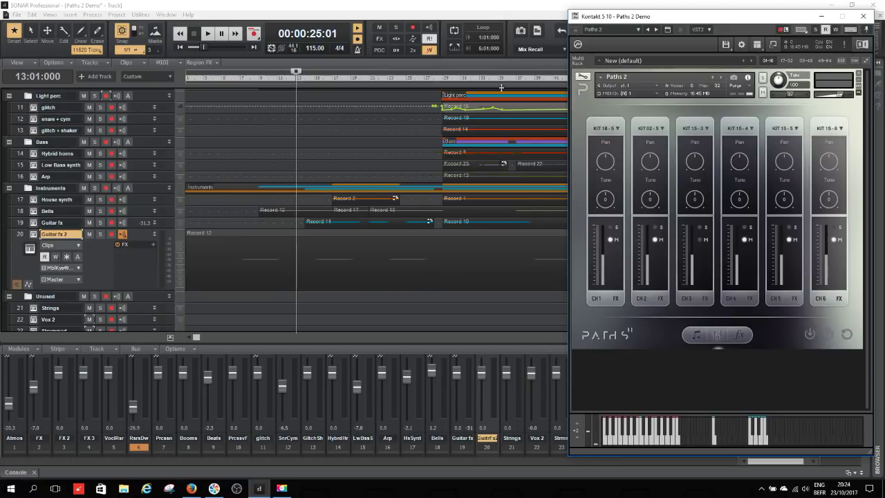
{"action": "key", "text": "space"}
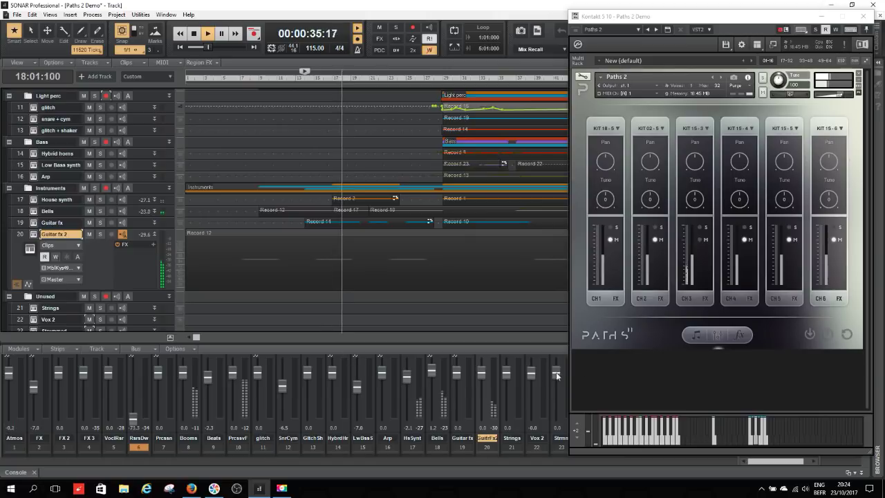
- Stop playback, close the Kontakt window and shrink the Guitar fx 2 track
{"action": "key", "text": "space"}
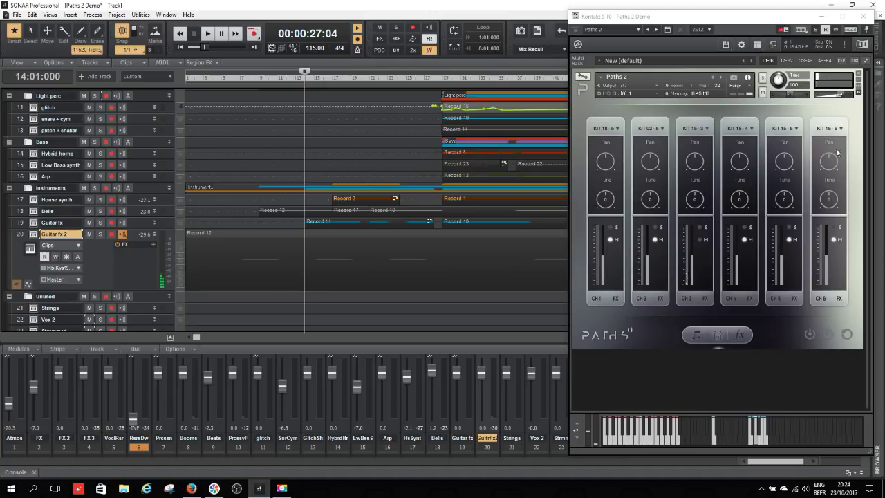
{"action": "left_click", "coordinate": [864, 16]}
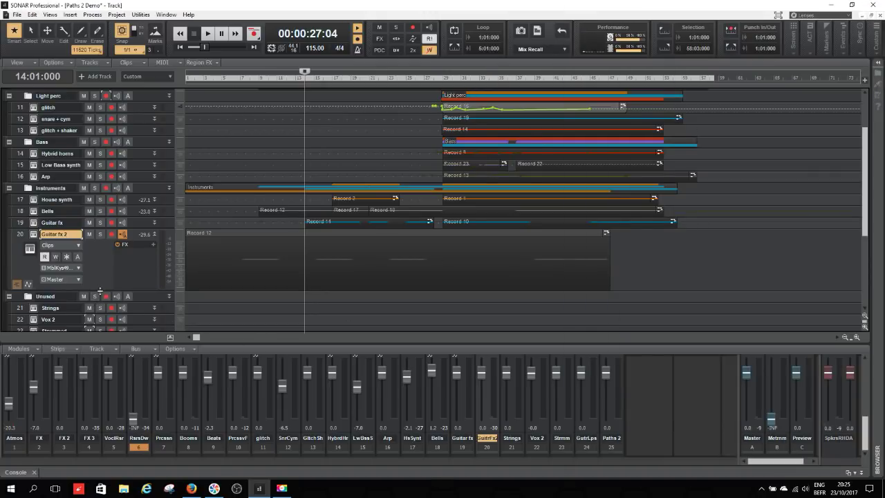
{"action": "left_click_drag", "start_coordinate": [100, 291], "coordinate": [100, 240]}
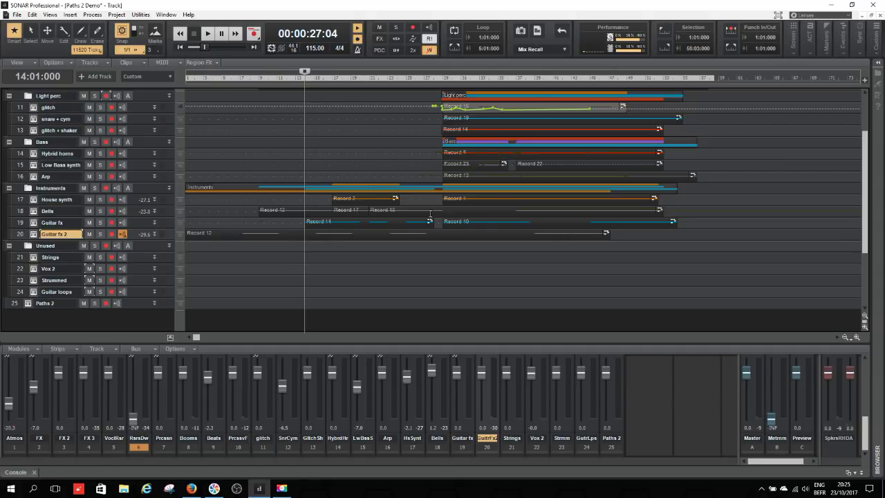
- Collapse the Instruments and Unused track folders
{"action": "left_click", "coordinate": [9, 188]}
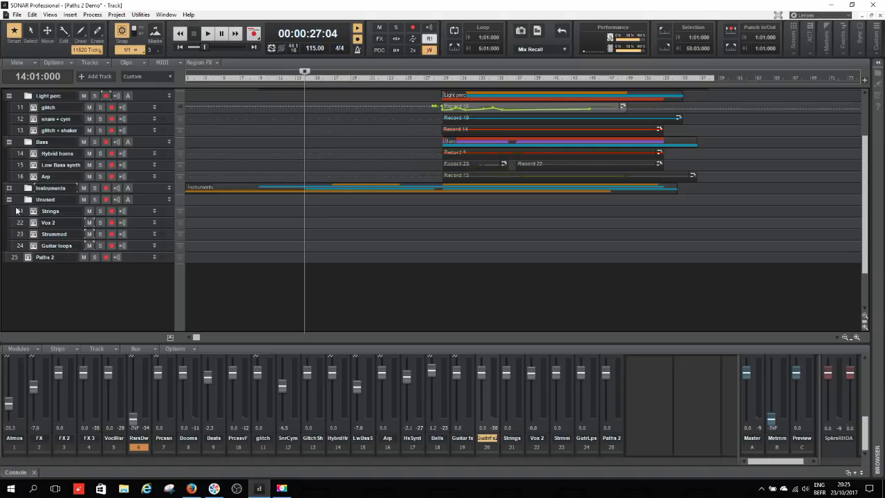
{"action": "left_click", "coordinate": [9, 199]}
{"action": "scroll", "coordinate": [24, 231], "scroll_direction": "up", "scroll_amount": 3}
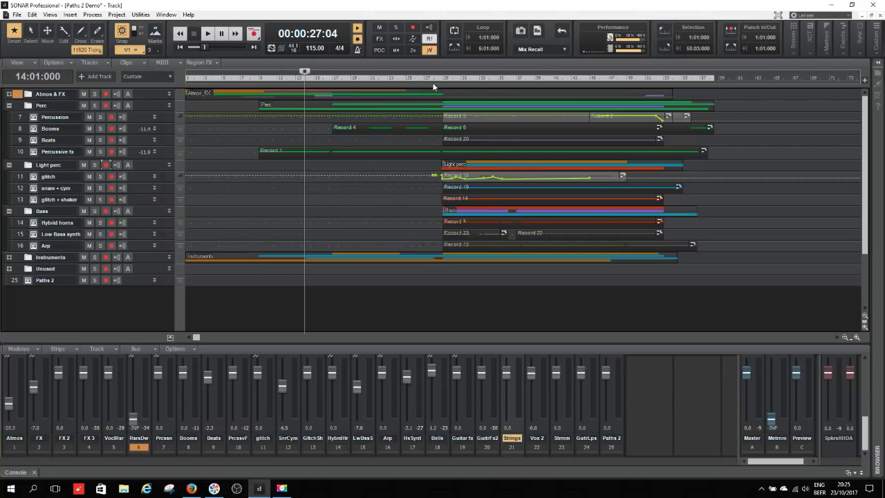
- Play the full project from measure 28 for several bars, then stop it
{"action": "left_click", "coordinate": [433, 81]}
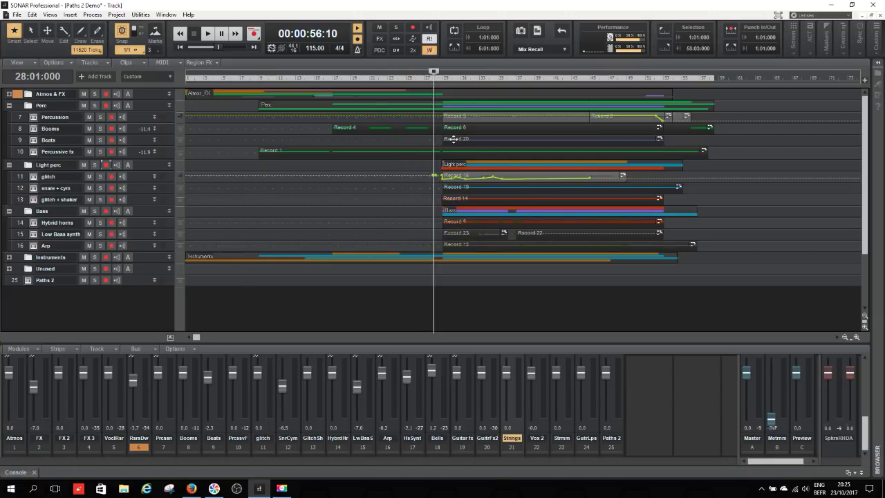
{"action": "key", "text": "space"}
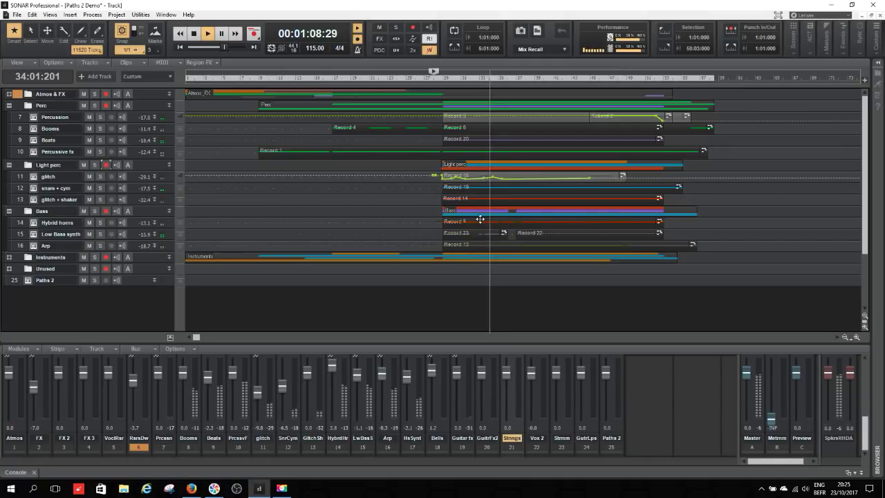
{"action": "key", "text": "space"}
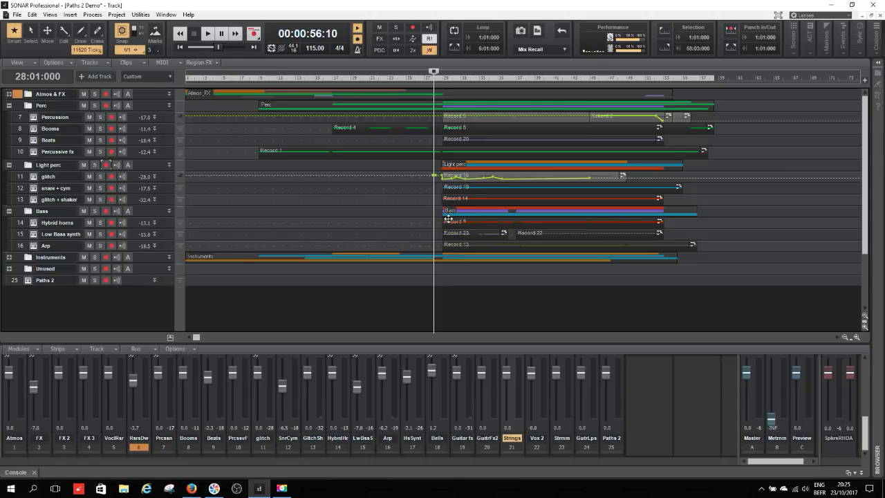
- Show the Kontakt window of the Hybrid horns track, then that of the Low Bass synth track
{"action": "left_click", "coordinate": [33, 223]}
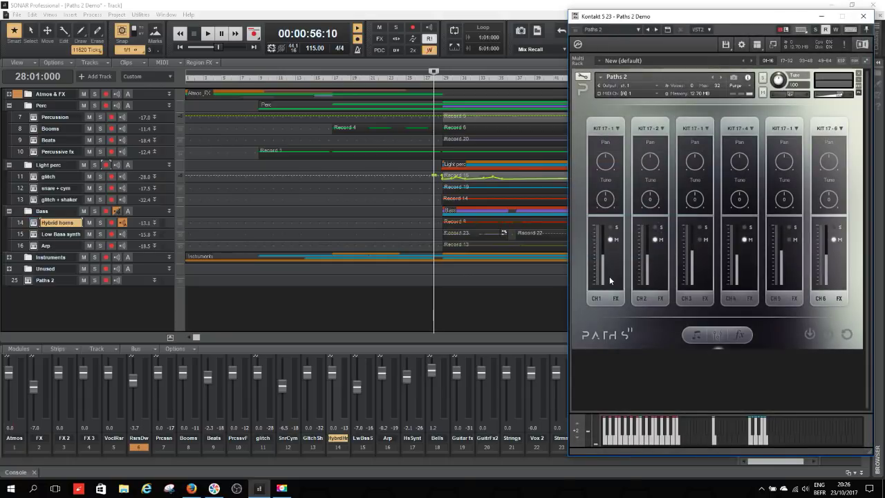
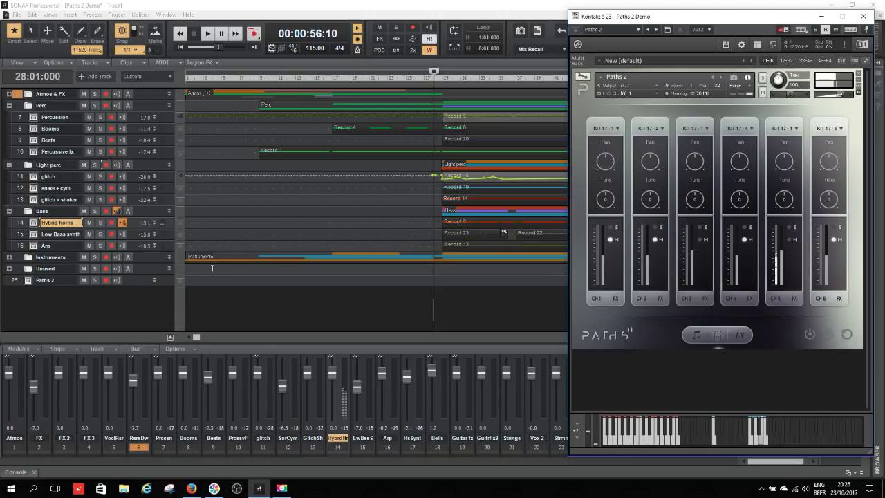
{"action": "left_click", "coordinate": [33, 234]}
{"action": "left_click", "coordinate": [33, 234]}
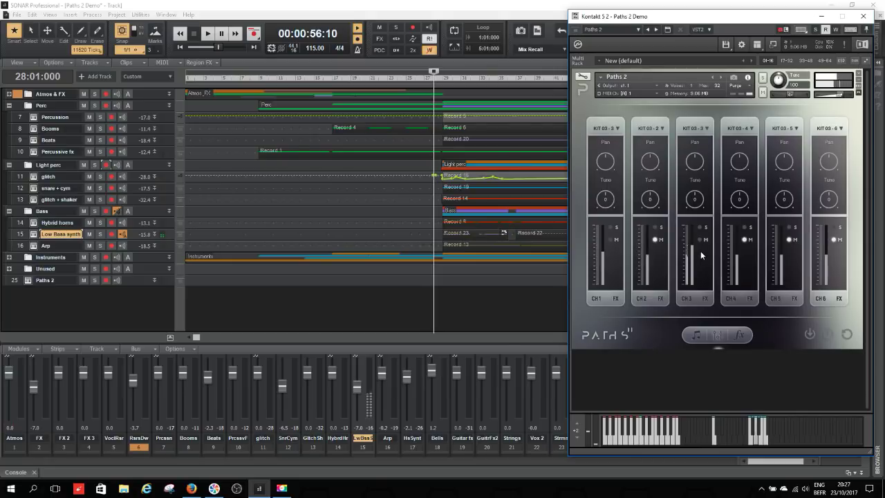
- Show the channel 3 effects of the Low Bass synth instrument and return to its mixer page
{"action": "left_click", "coordinate": [705, 298]}
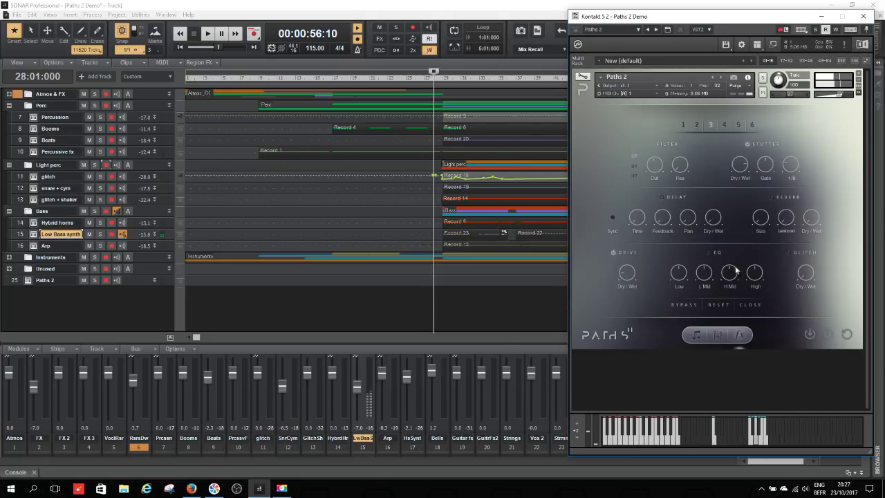
{"action": "left_click", "coordinate": [701, 336]}
{"action": "left_click", "coordinate": [717, 337]}
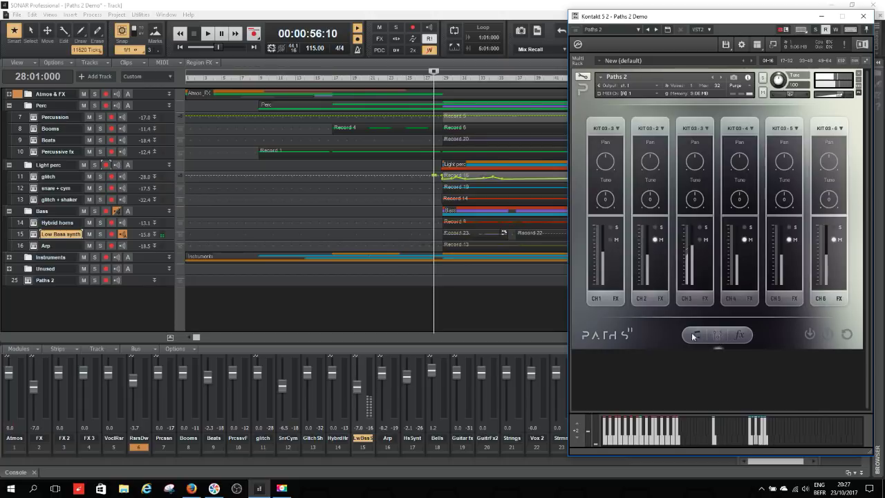
- Show the Hybrid horns instrument again, play from measure 28, and solo the Hybrid horns and Low Bass synth tracks
{"action": "left_click", "coordinate": [34, 224]}
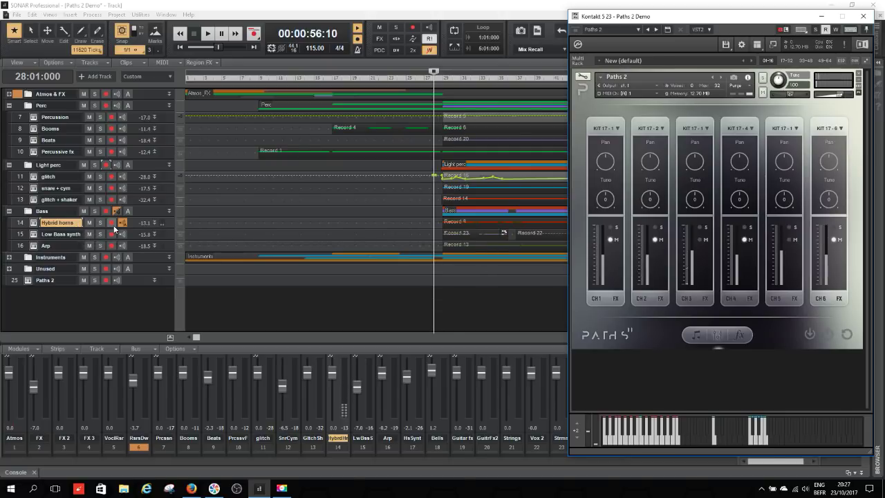
{"action": "key", "text": "space"}
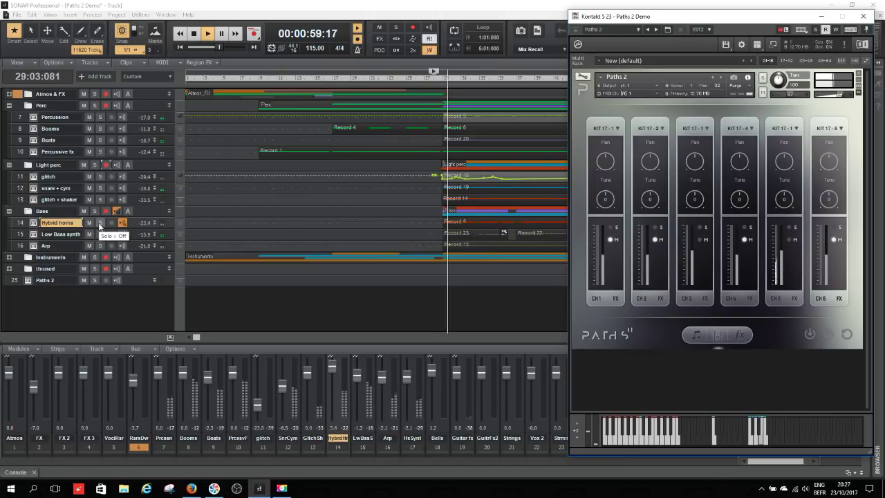
{"action": "left_click", "coordinate": [100, 224]}
{"action": "left_click", "coordinate": [100, 234]}
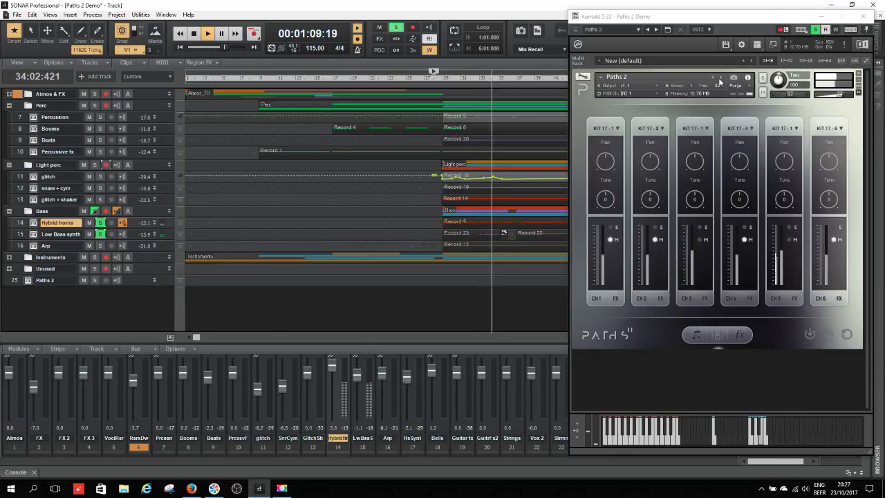
- Hide the Kontakt window, then enlarge the Low Bass synth track to show its clips and shrink it again
{"action": "left_click", "coordinate": [821, 19]}
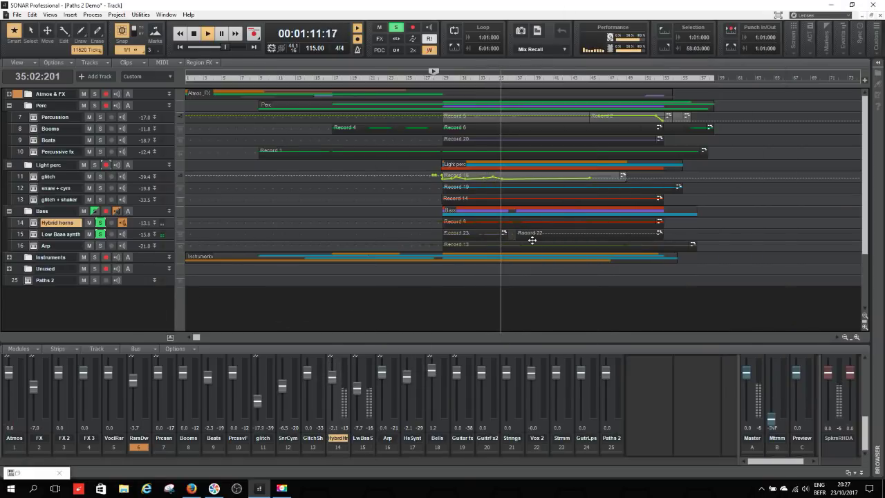
{"action": "double_click", "coordinate": [131, 239]}
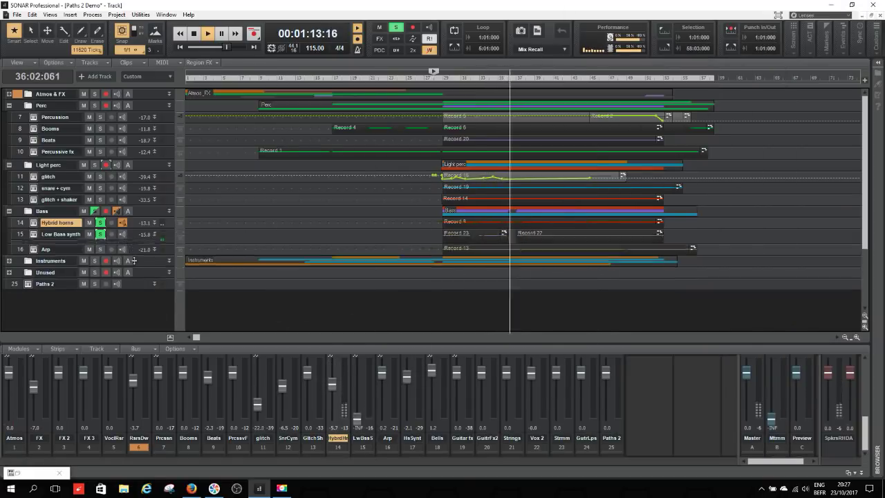
{"action": "double_click", "coordinate": [135, 227]}
{"action": "double_click", "coordinate": [137, 260]}
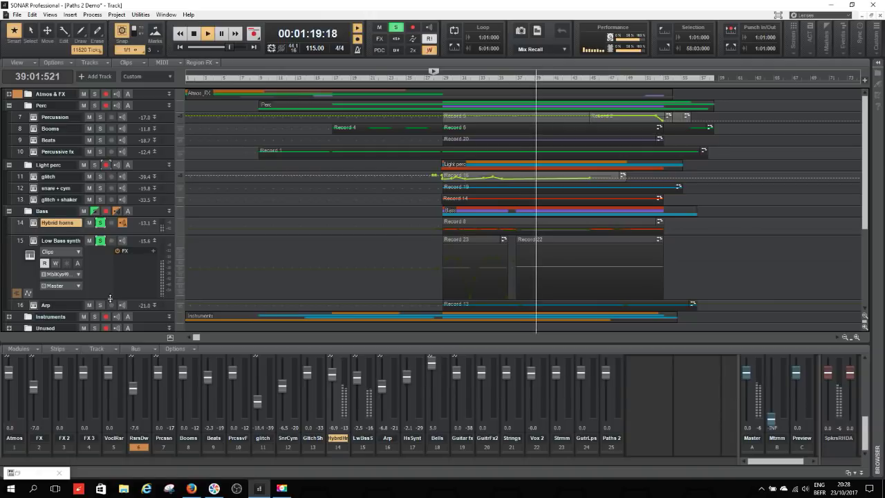
{"action": "double_click", "coordinate": [111, 276]}
- Unsolo Low Bass synth and Hybrid horns, reduce their track heights to a single row, and stop playback
{"action": "left_click", "coordinate": [100, 242]}
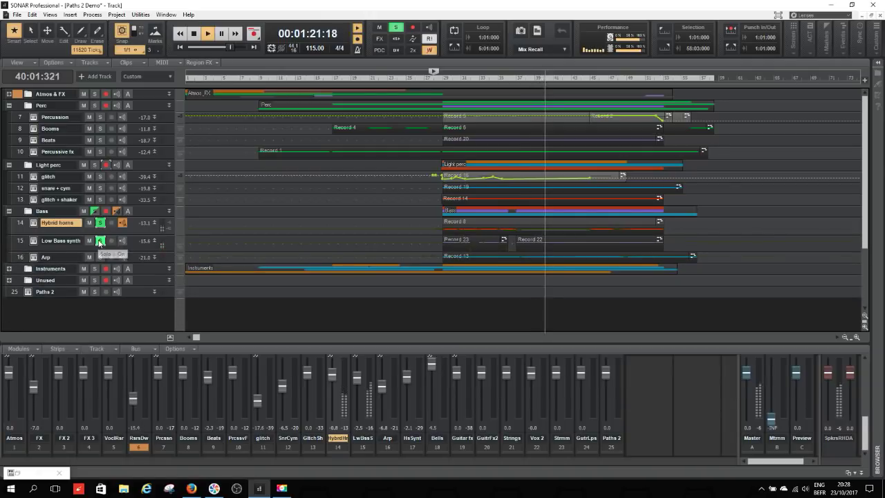
{"action": "left_click", "coordinate": [100, 223]}
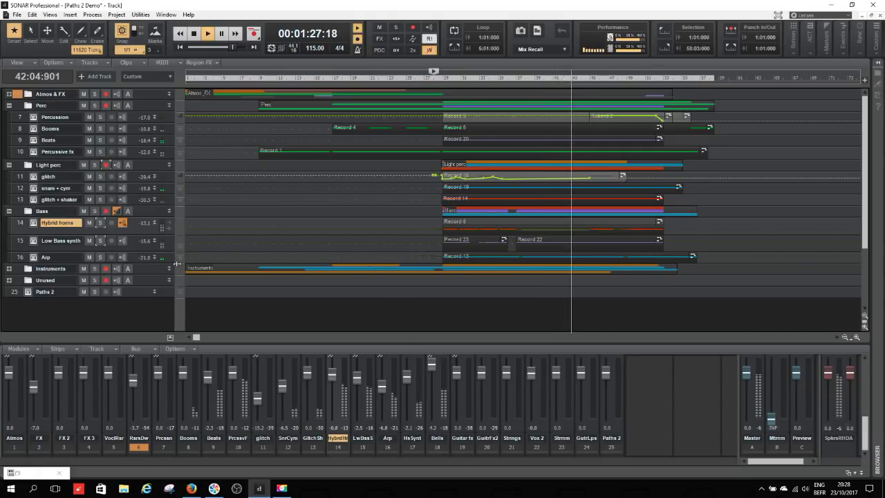
{"action": "left_click_drag", "start_coordinate": [120, 237], "coordinate": [119, 239]}
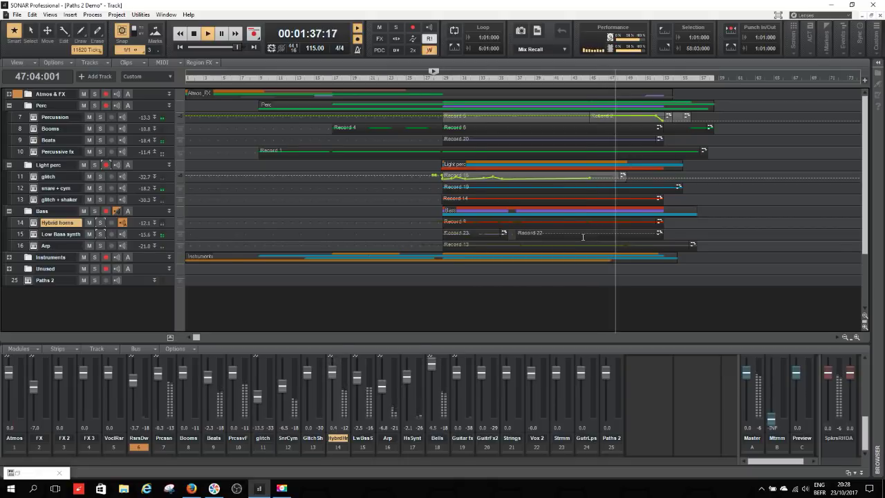
{"action": "key", "text": "space"}
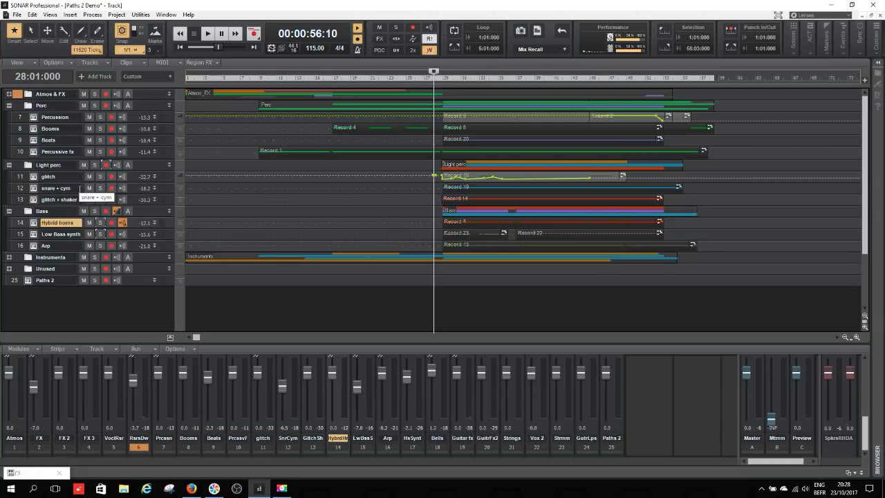
- Open the Arp track's Kontakt window, play from measure 28 and solo the Arp track
{"action": "left_click", "coordinate": [32, 245]}
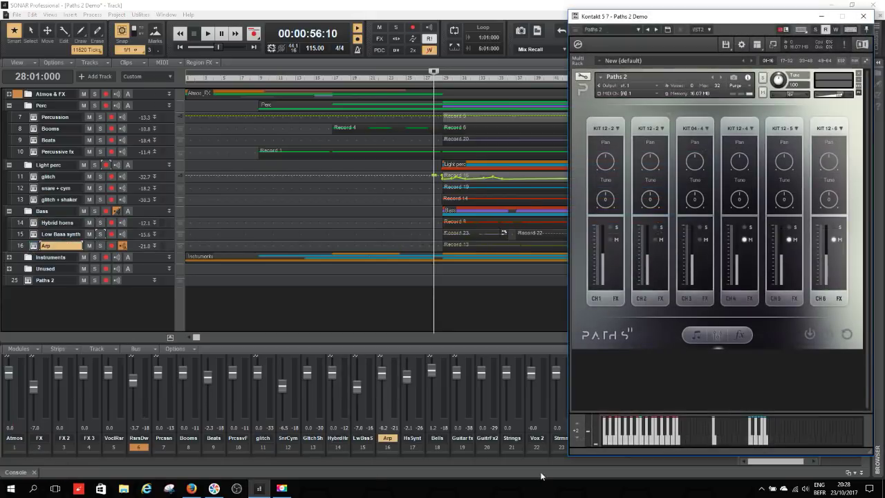
{"action": "key", "text": "space"}
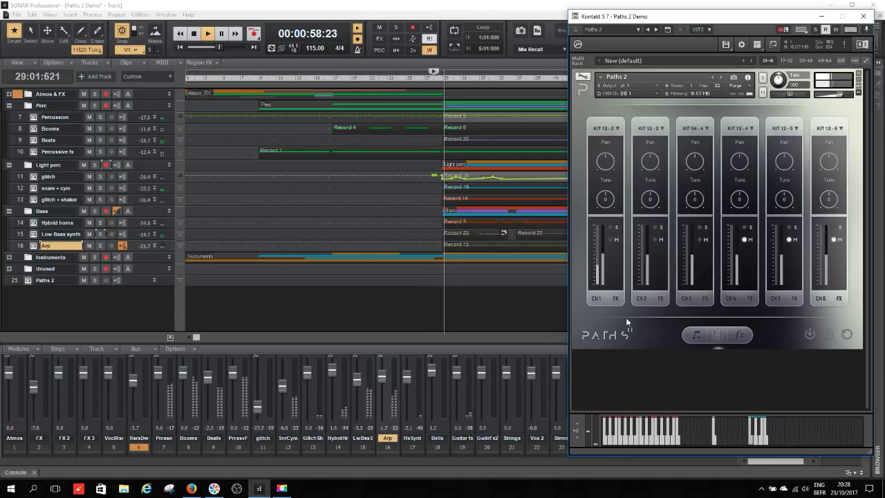
{"action": "left_click", "coordinate": [101, 246]}
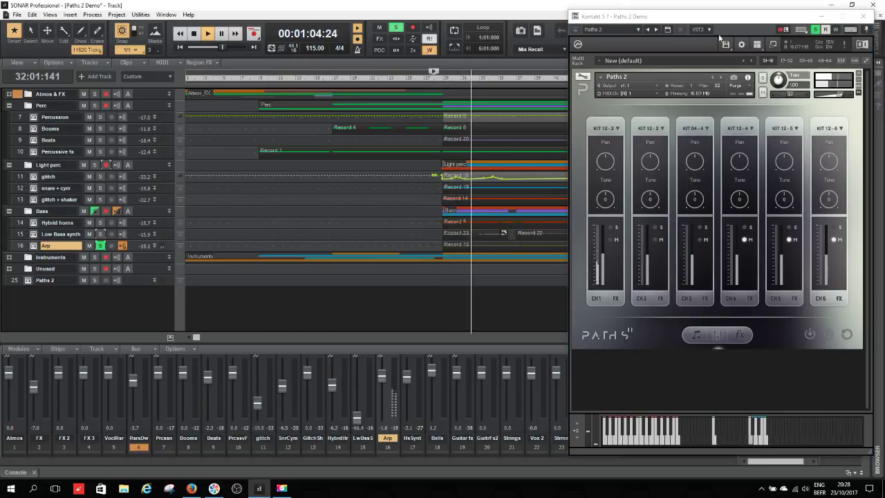
- Close and reopen the Arp track's Kontakt window during solo playback, then stop the playback
{"action": "key", "text": "alt+F4"}
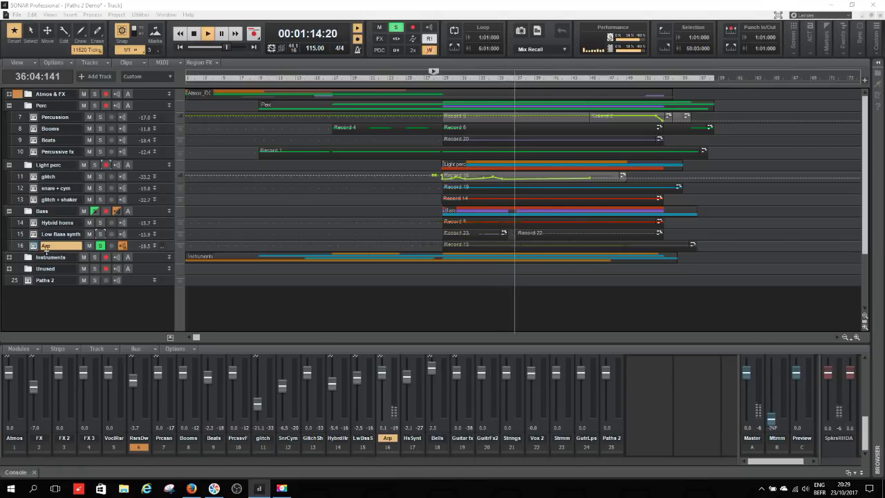
{"action": "left_click", "coordinate": [33, 247]}
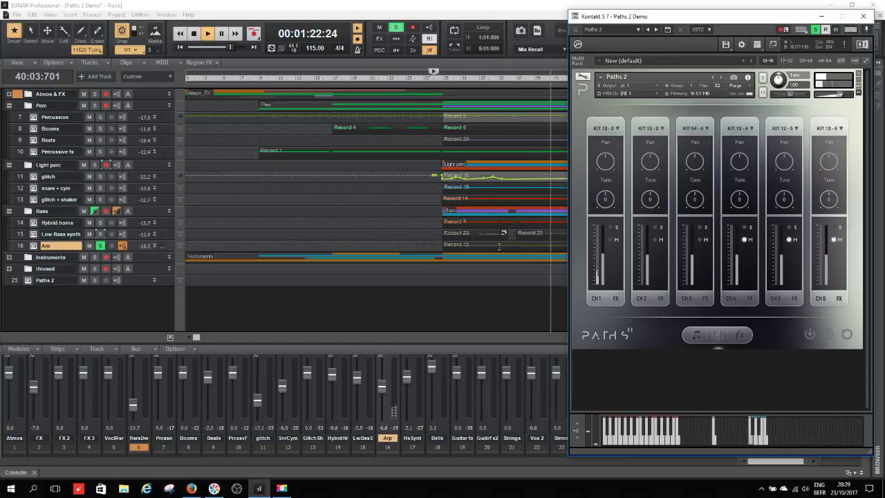
{"action": "key", "text": "space"}
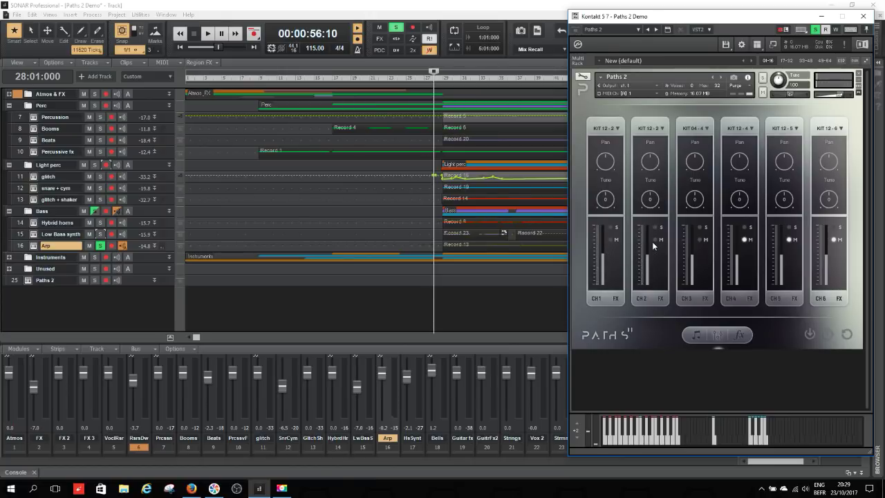
- Show the Arp instrument's channel 2 effects, its main page with the kit name and the effects again, then close Kontakt
{"action": "left_click", "coordinate": [662, 299]}
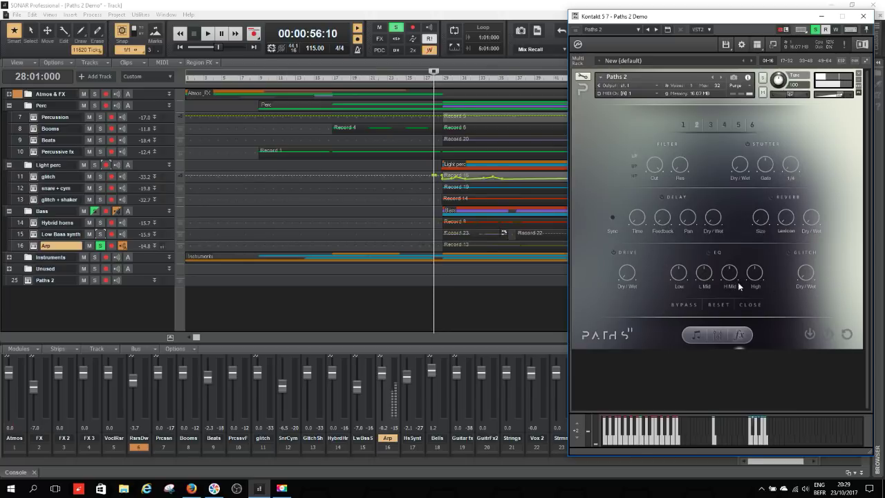
{"action": "left_click", "coordinate": [697, 336]}
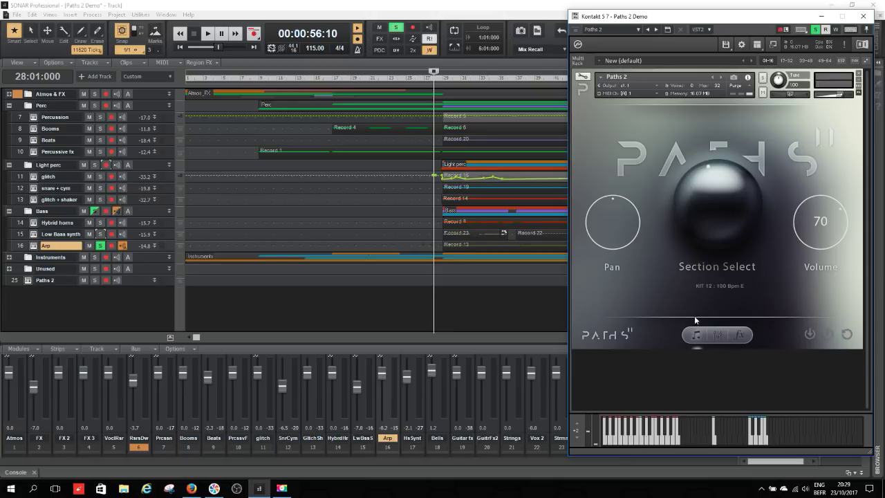
{"action": "left_click", "coordinate": [740, 335]}
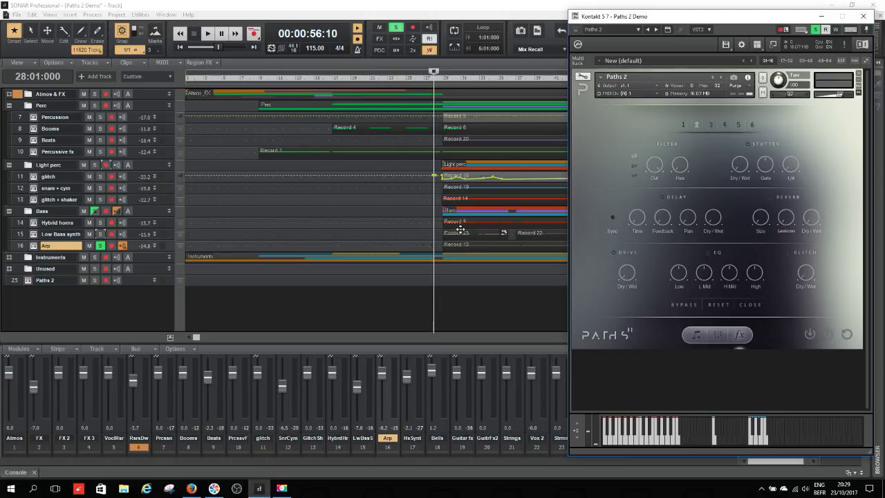
{"action": "left_click", "coordinate": [863, 16]}
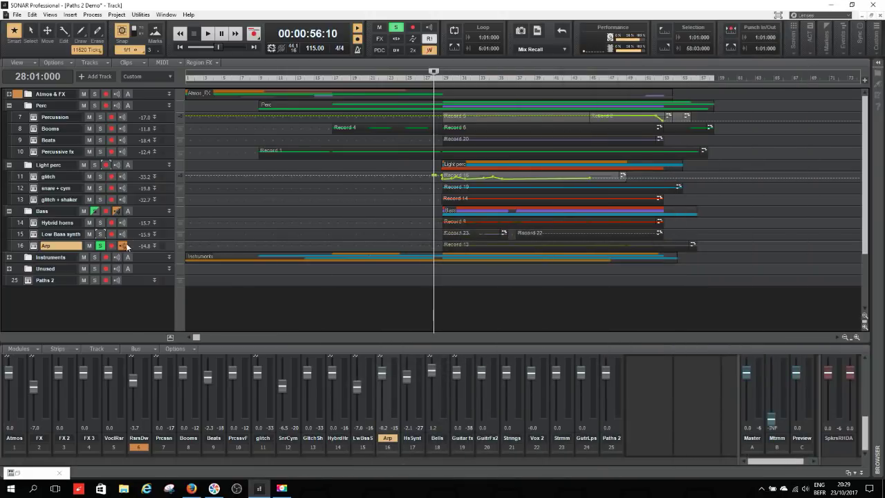
- Unsolo the Arp track, play the full project from measure 28 again, and stop it
{"action": "left_click", "coordinate": [100, 246]}
{"action": "key", "text": "space"}
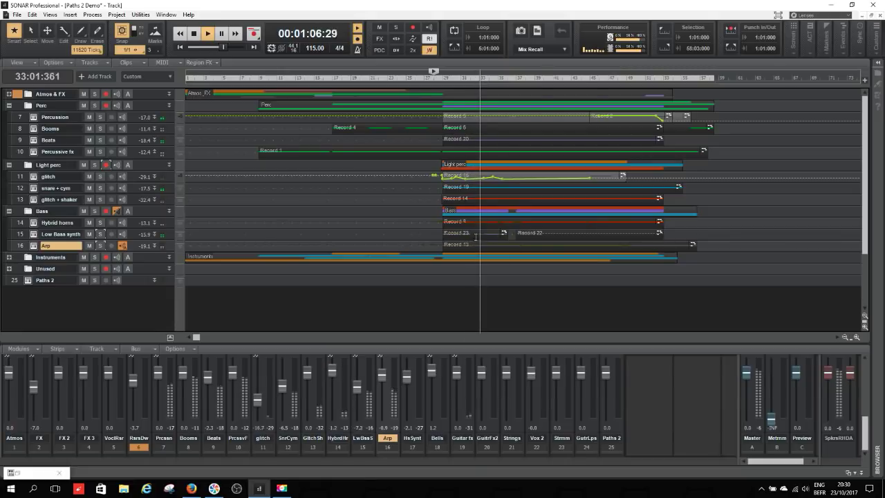
{"action": "key", "text": "space"}
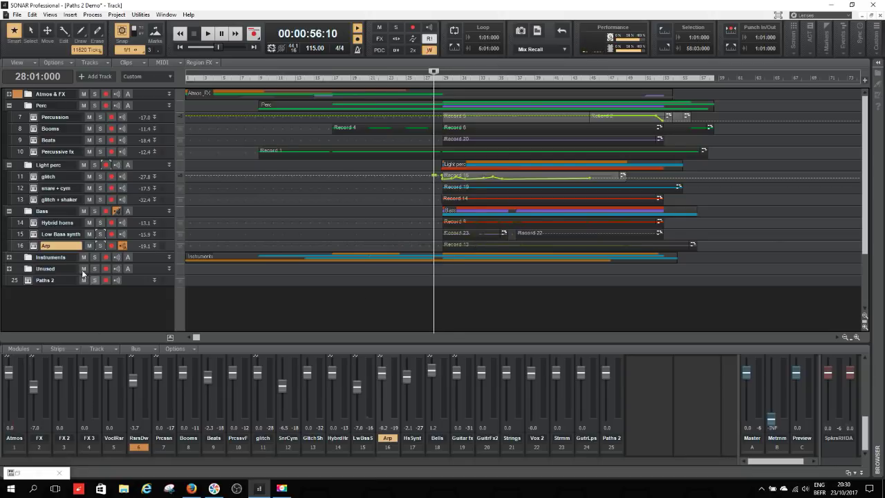
- Collapse the Bass folder, open the Percussion track's Kontakt window, and play the project from measure 28 before stopping it
{"action": "left_click", "coordinate": [9, 211]}
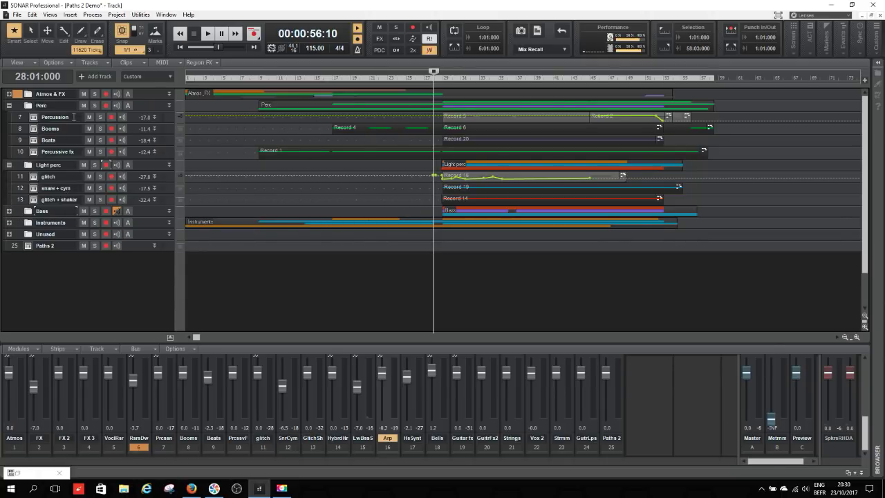
{"action": "left_click", "coordinate": [35, 118]}
{"action": "key", "text": "space"}
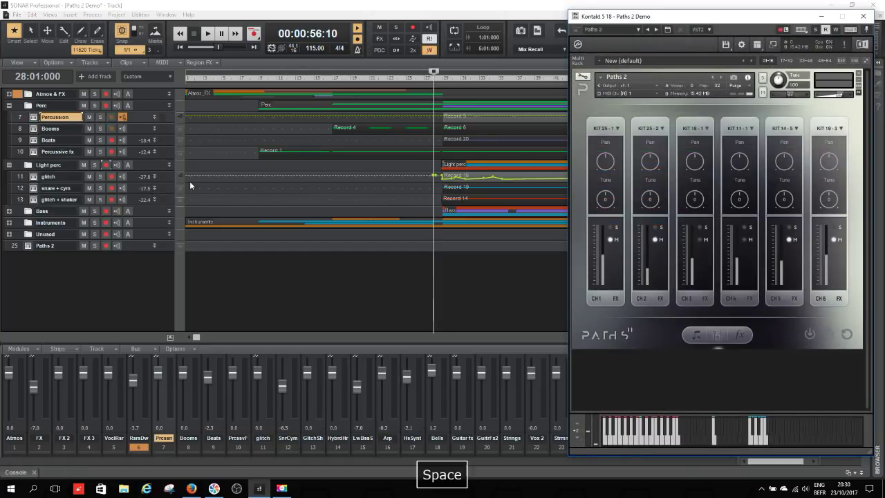
{"action": "left_click", "coordinate": [209, 34]}
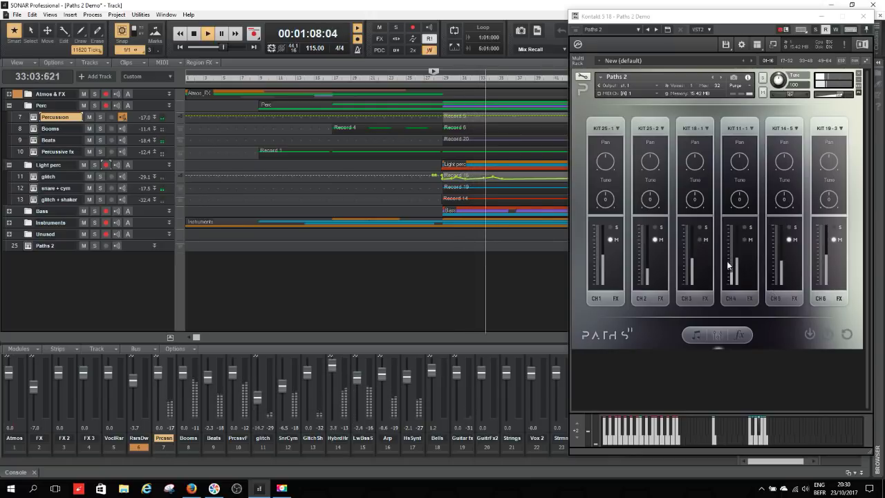
{"action": "key", "text": "space"}
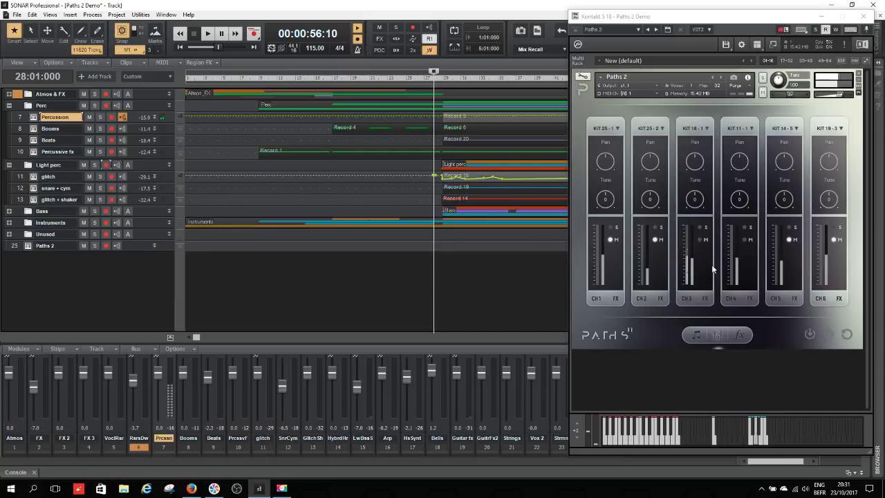
- Show the Percussion instrument's channel 3 and 4 effects, return to its mixer page, unmute channel 5 and close Kontakt
{"action": "left_click", "coordinate": [706, 299]}
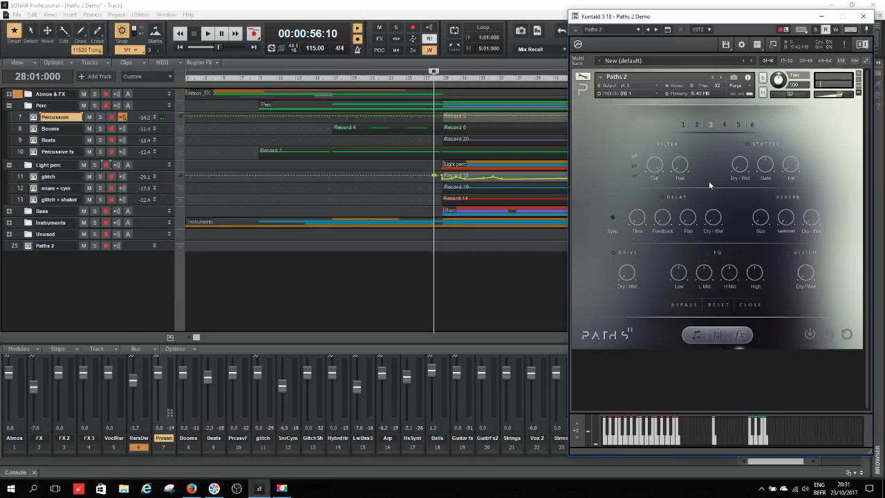
{"action": "left_click", "coordinate": [725, 124]}
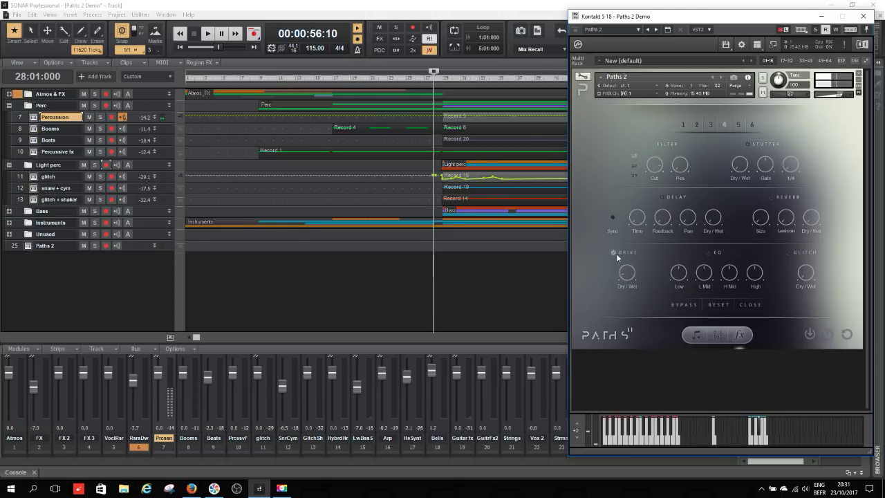
{"action": "left_click", "coordinate": [701, 338]}
{"action": "left_click", "coordinate": [717, 336]}
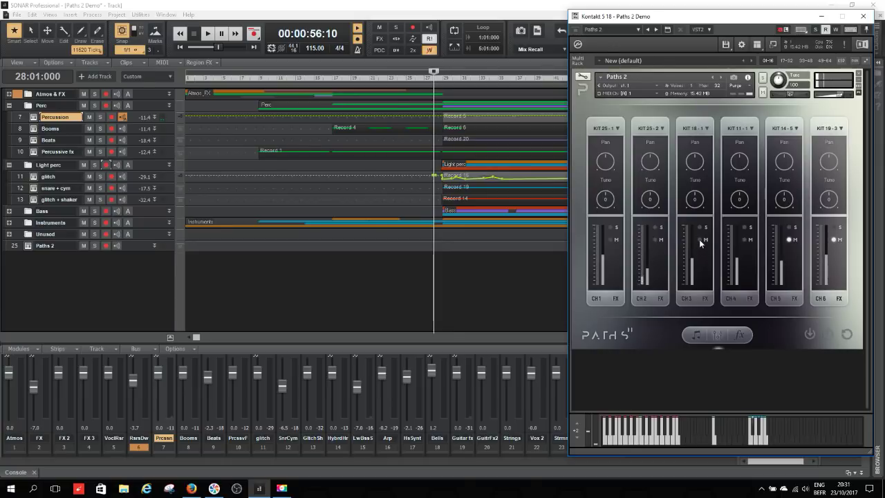
{"action": "left_click", "coordinate": [789, 239]}
{"action": "left_click", "coordinate": [863, 16]}
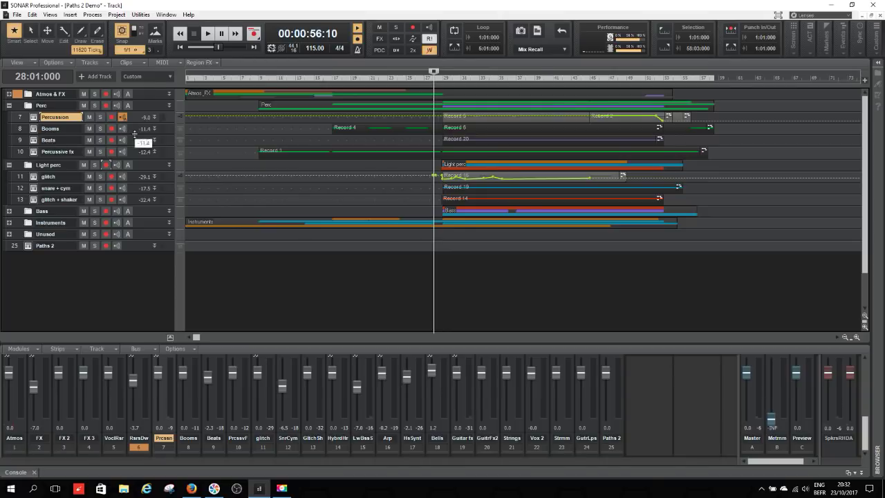
- Enlarge the Booms track and play from measure 16, soloing Booms briefly before unsoloing it
{"action": "left_click_drag", "start_coordinate": [136, 134], "coordinate": [129, 179]}
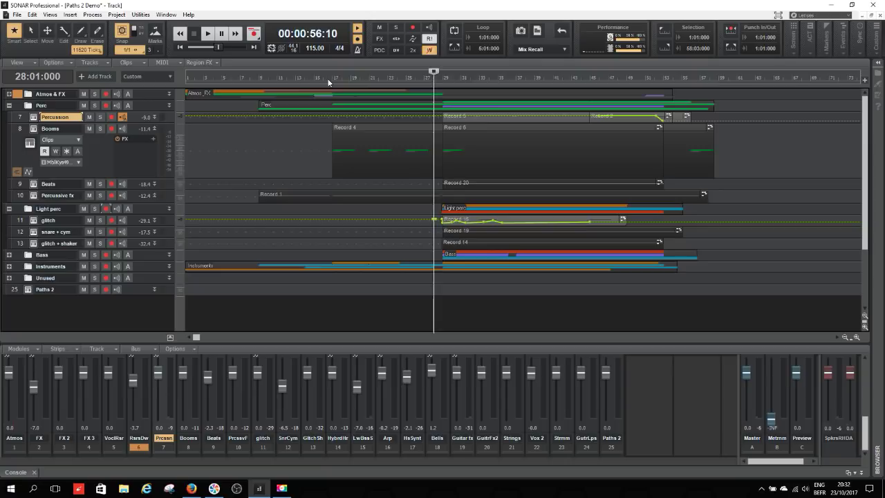
{"action": "left_click", "coordinate": [326, 81]}
{"action": "key", "text": "space"}
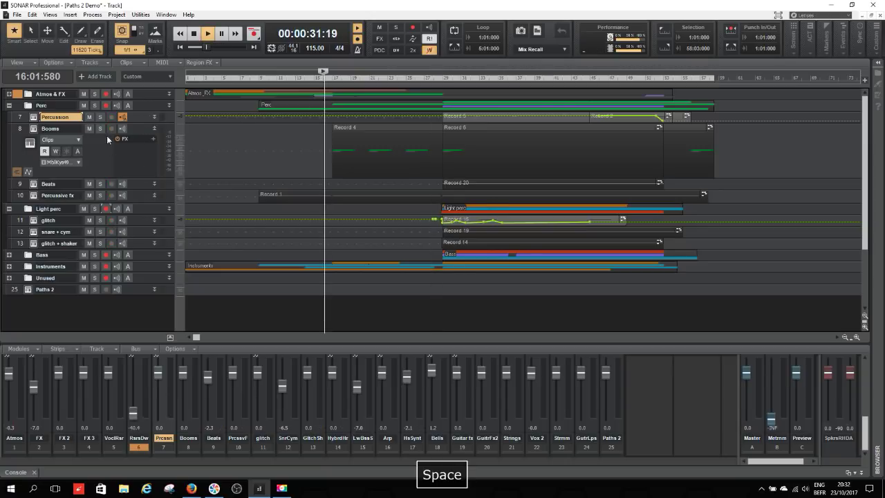
{"action": "left_click", "coordinate": [101, 129]}
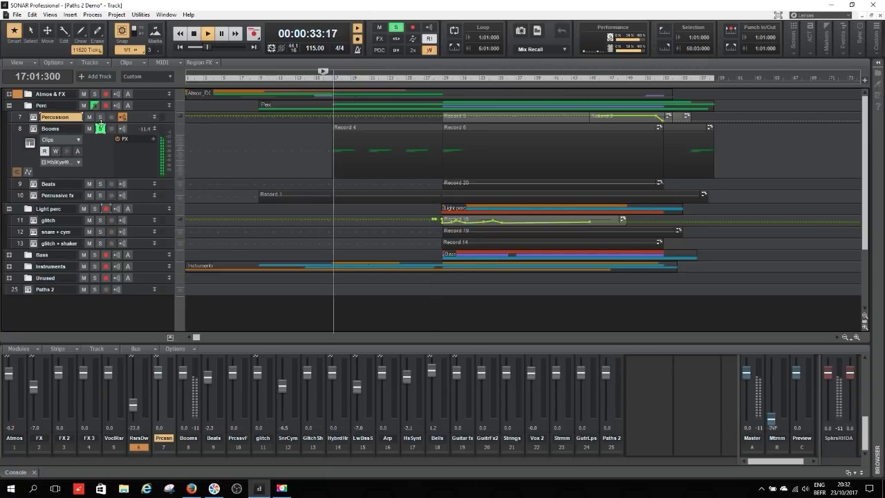
{"action": "left_click", "coordinate": [101, 127]}
- Show the Booms instrument's effects page in Kontakt, stop the playback and shrink the Booms track again
{"action": "left_click", "coordinate": [32, 129]}
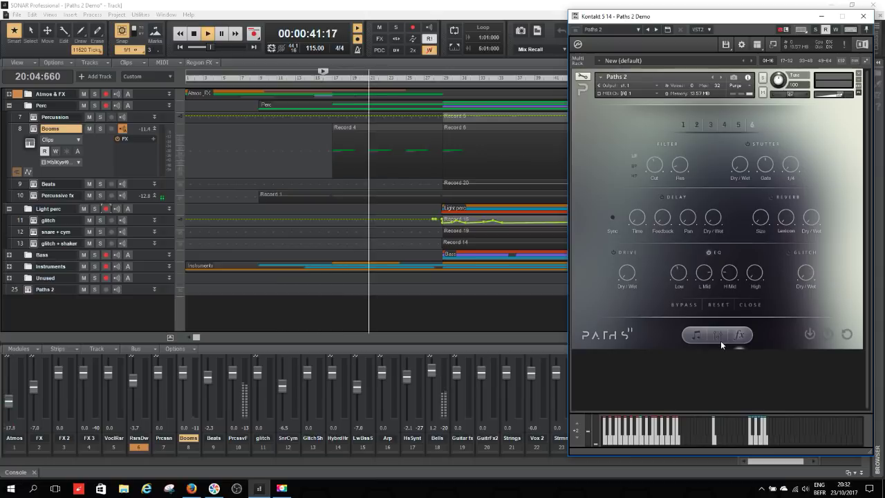
{"action": "left_click", "coordinate": [863, 16]}
{"action": "key", "text": "space"}
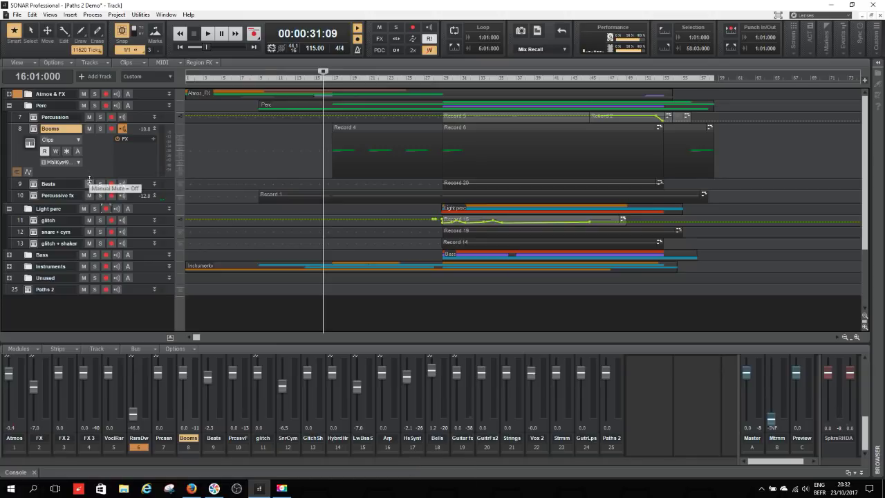
{"action": "left_click_drag", "start_coordinate": [89, 179], "coordinate": [95, 134]}
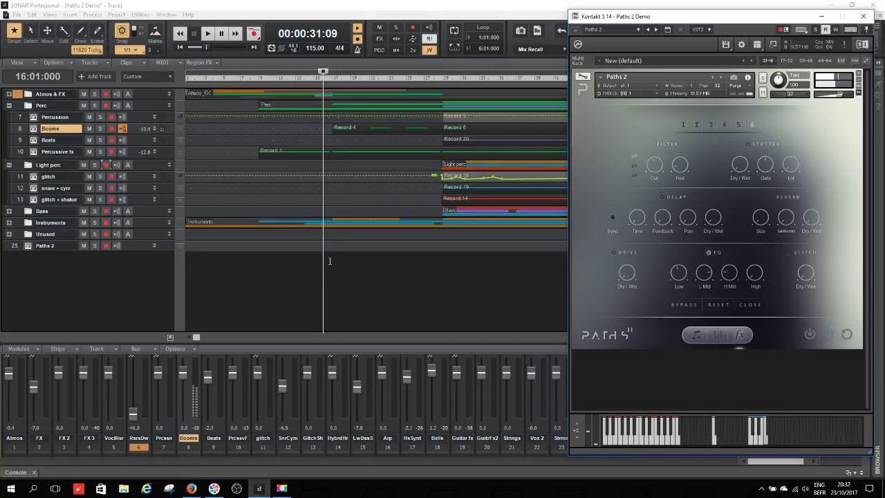
{"action": "left_click", "coordinate": [863, 16]}
- Open and close the Beats track's Kontakt window, move the playhead to measure 28 and enlarge the Beats track
{"action": "left_click", "coordinate": [32, 141]}
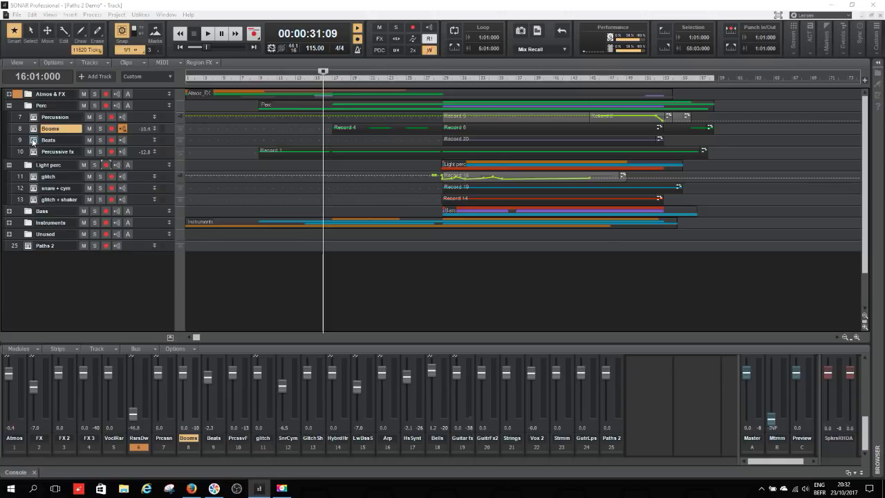
{"action": "left_click", "coordinate": [436, 80]}
{"action": "left_click", "coordinate": [863, 16]}
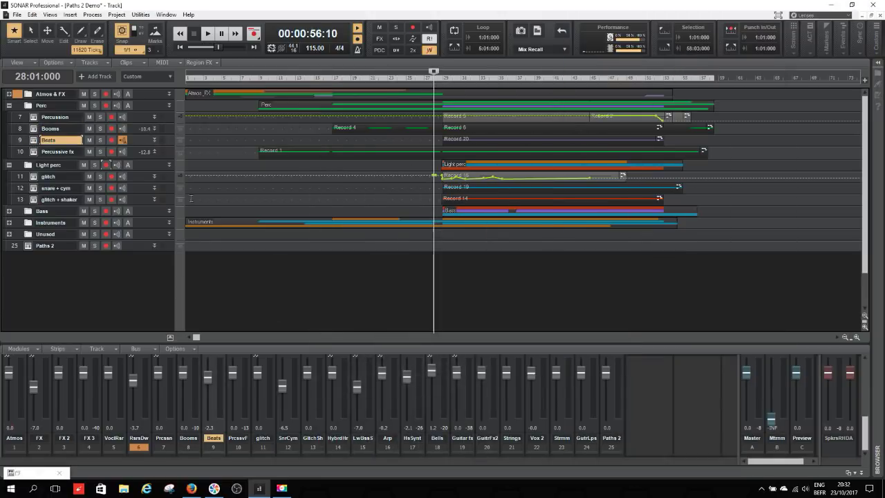
{"action": "left_click_drag", "start_coordinate": [138, 146], "coordinate": [305, 194]}
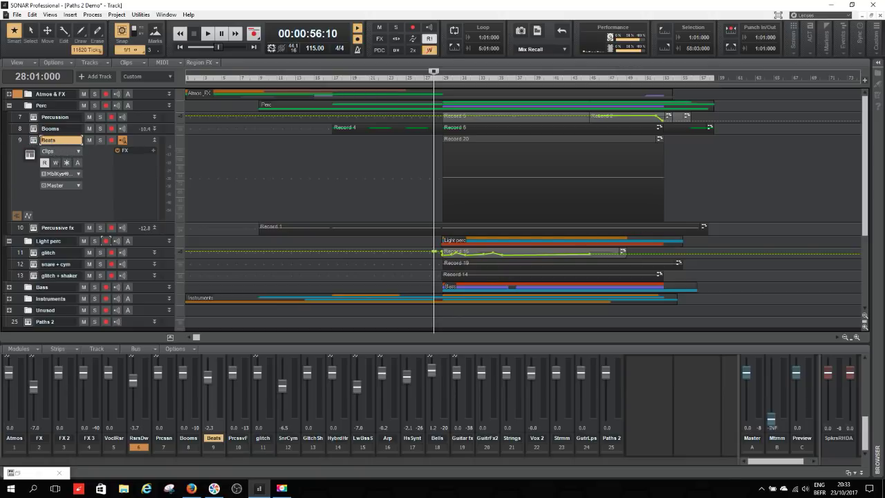
- Play from measure 28 with the Beats instrument displayed, solo and unsolo Beats, then stop and close Kontakt
{"action": "left_click", "coordinate": [33, 140]}
{"action": "key", "text": "space"}
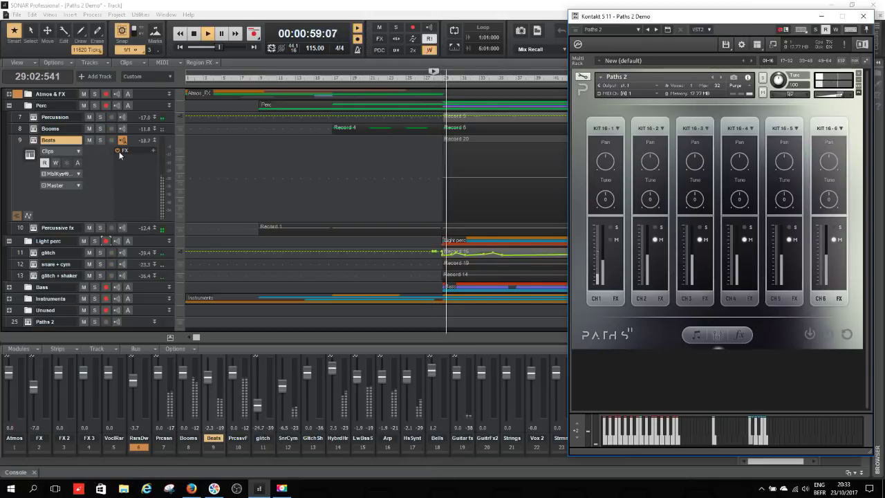
{"action": "left_click", "coordinate": [99, 140]}
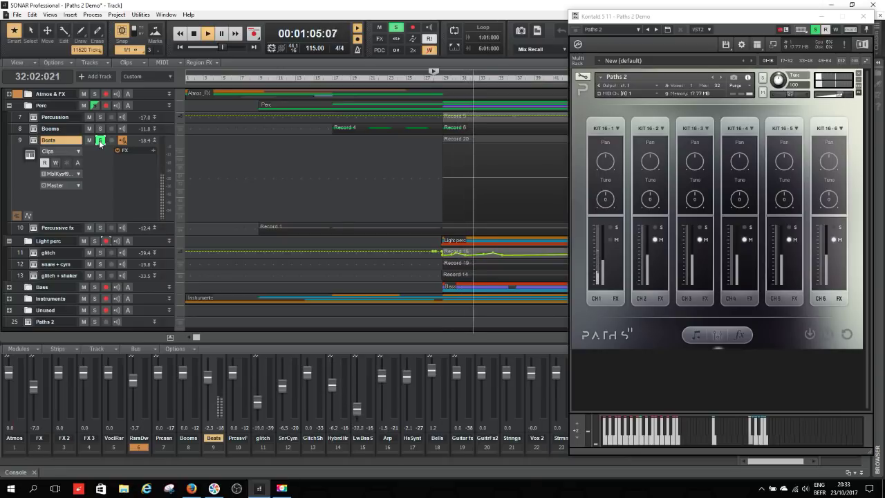
{"action": "left_click", "coordinate": [99, 141]}
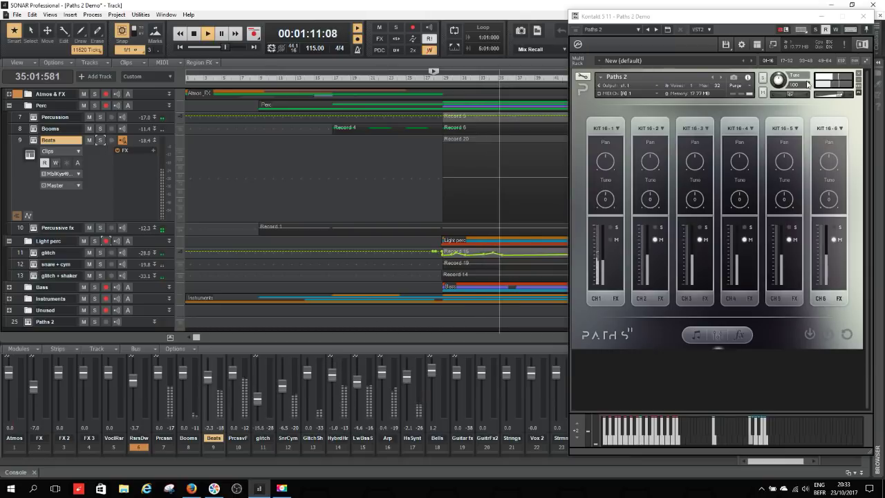
{"action": "key", "text": "space"}
{"action": "left_click", "coordinate": [873, 16]}
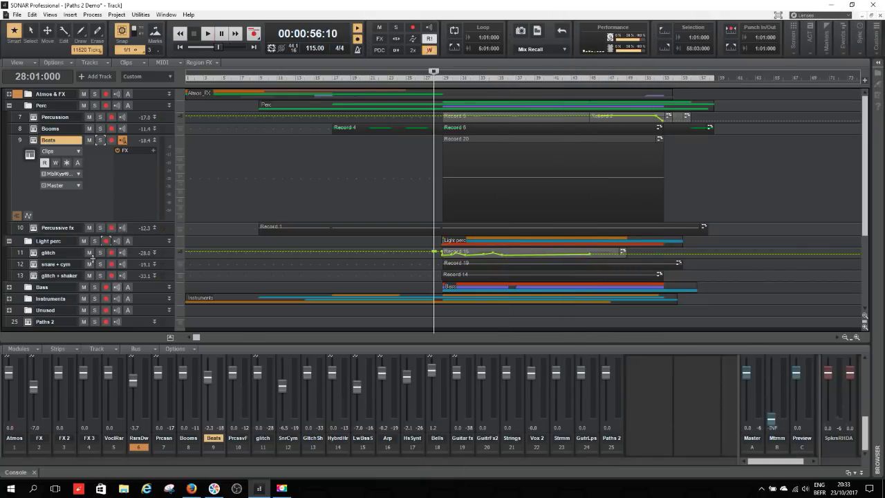
- Show the Beats instrument's channel 1 effects, toggle their bypass on and off, then close Kontakt and shrink the track
{"action": "left_click", "coordinate": [41, 149]}
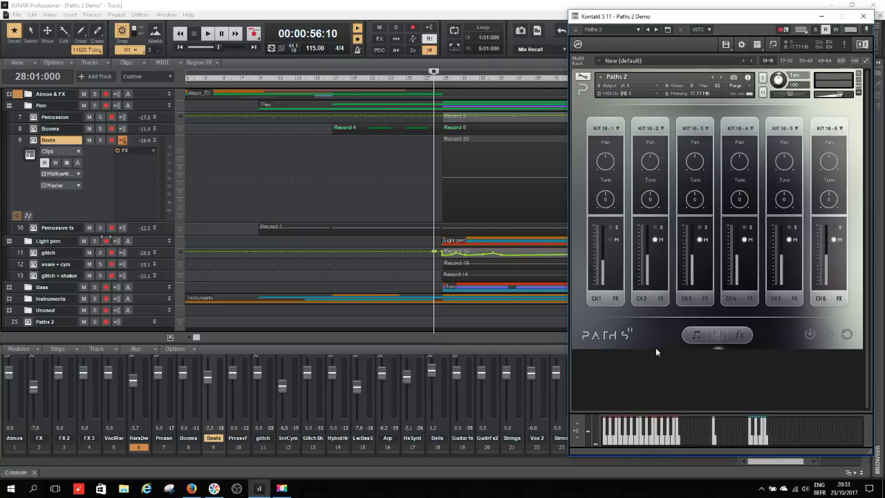
{"action": "left_click", "coordinate": [613, 299]}
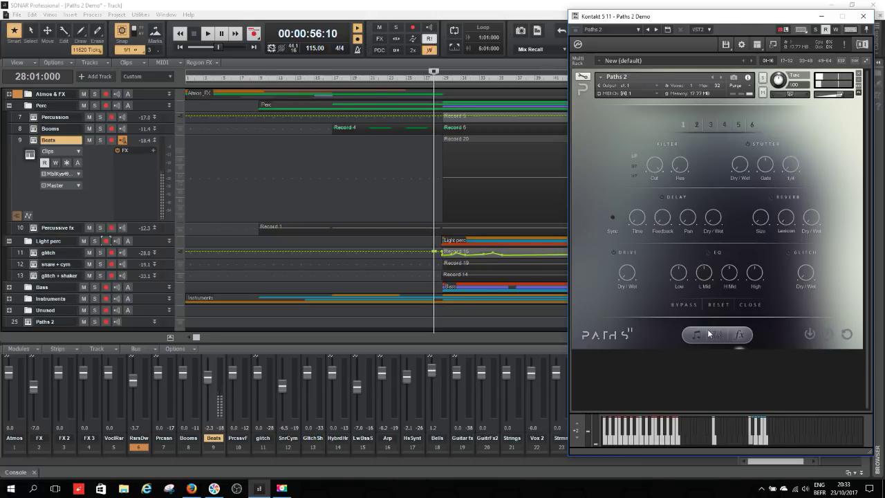
{"action": "left_click", "coordinate": [687, 307]}
{"action": "left_click", "coordinate": [686, 308]}
{"action": "left_click", "coordinate": [864, 16]}
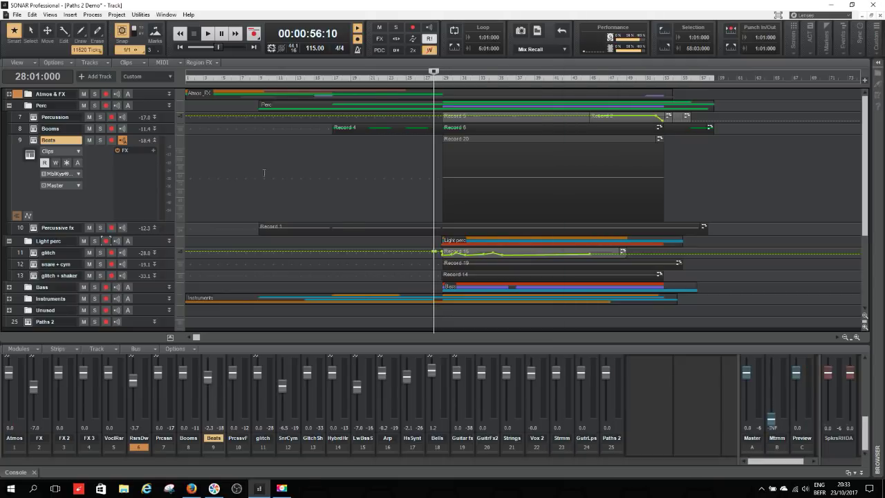
{"action": "left_click_drag", "start_coordinate": [84, 222], "coordinate": [84, 146]}
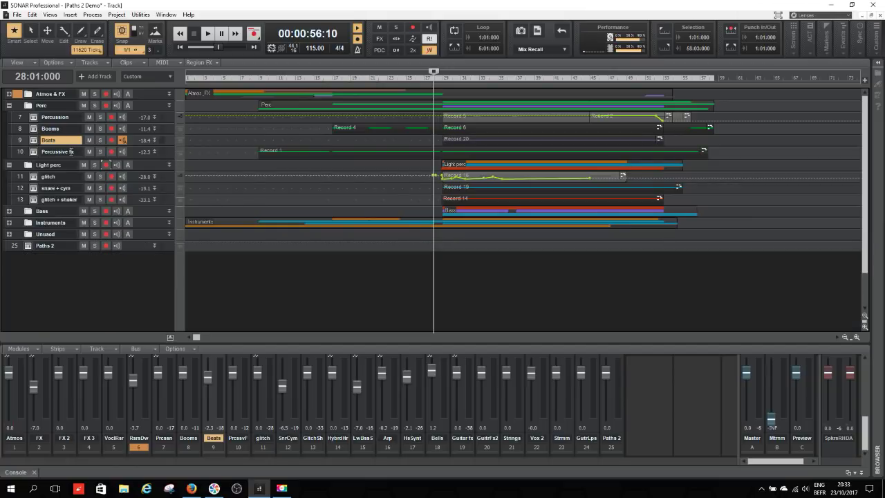
- Open the Percussive fx instrument, audition its track soloed from measure 8, then unsolo it and shrink the enlarged track
{"action": "left_click", "coordinate": [31, 152]}
{"action": "left_click", "coordinate": [101, 152]}
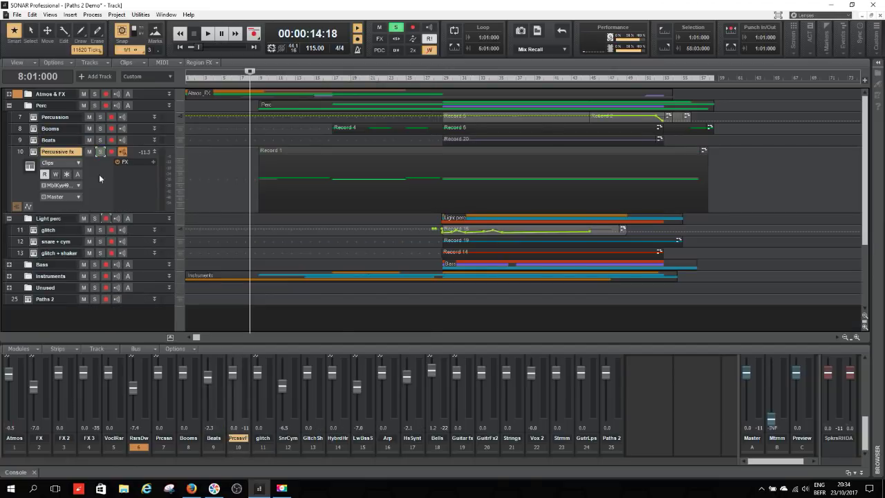
{"action": "left_click", "coordinate": [101, 151]}
{"action": "left_click_drag", "start_coordinate": [98, 214], "coordinate": [93, 152]}
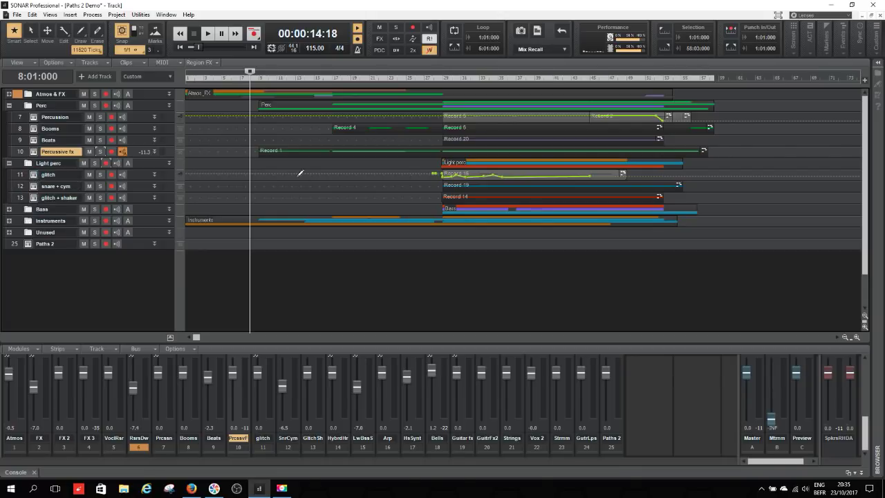
- Enlarge the glitch track to show its volume automation, move the playhead to measure 28 and open its Kontakt window
{"action": "left_click_drag", "start_coordinate": [131, 180], "coordinate": [134, 244]}
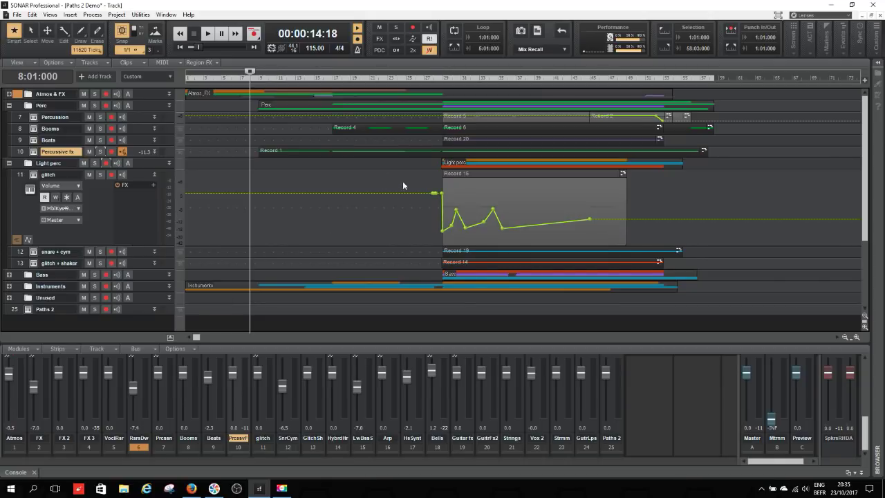
{"action": "left_click", "coordinate": [429, 87]}
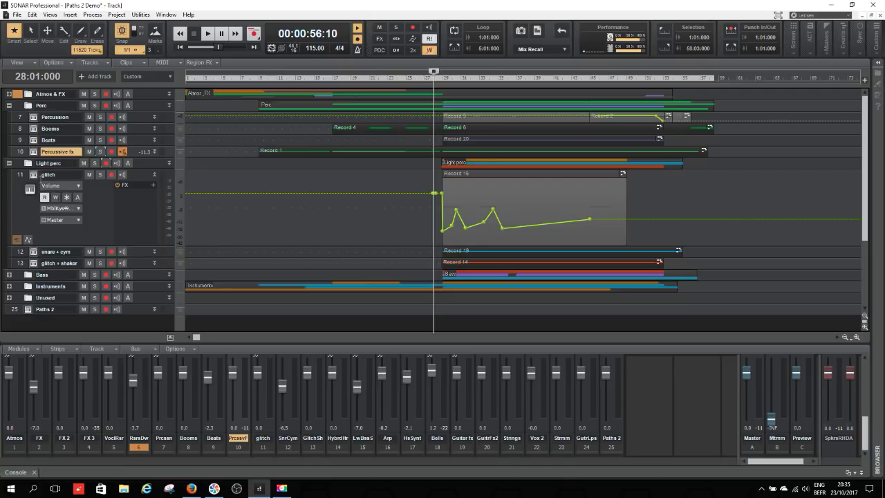
{"action": "left_click", "coordinate": [29, 188]}
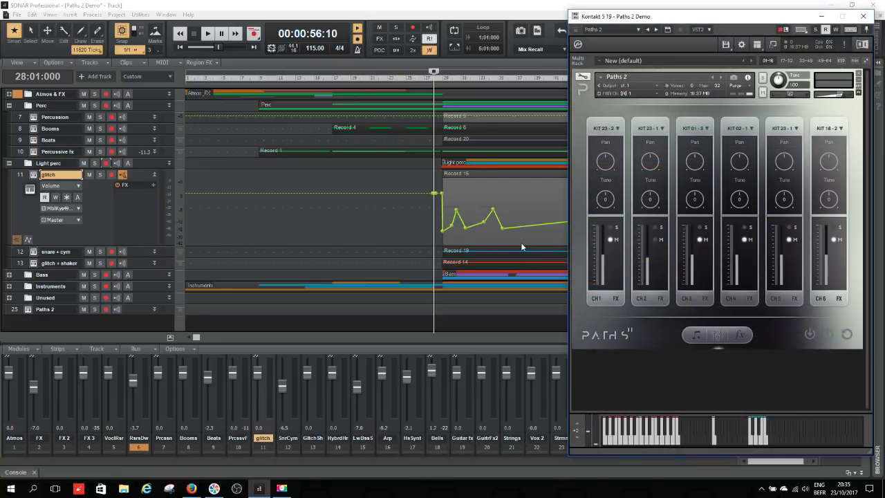
- Solo the glitch track, play it from measure 28 and stop the playback
{"action": "left_click", "coordinate": [101, 175]}
{"action": "key", "text": "space"}
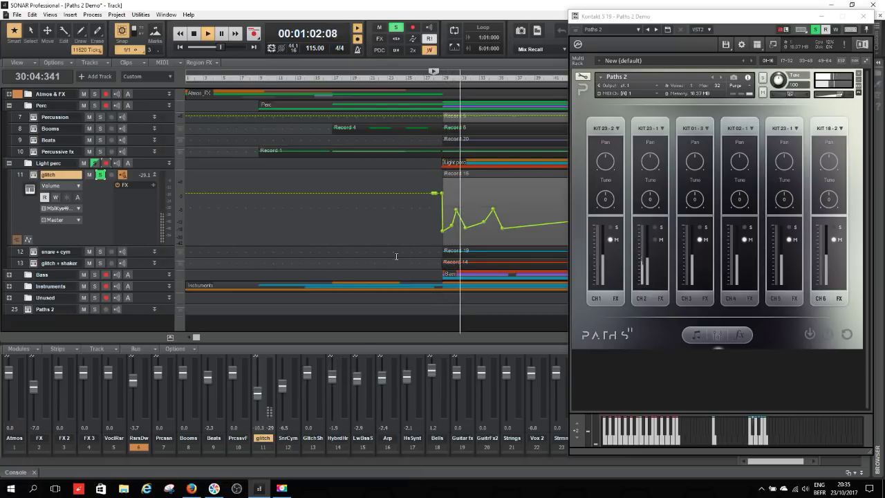
{"action": "key", "text": "space"}
- Solo the Perc, Light perc and Bass folders, play them together from measure 28 and stop the playback
{"action": "mouse_move", "coordinate": [456, 213]}
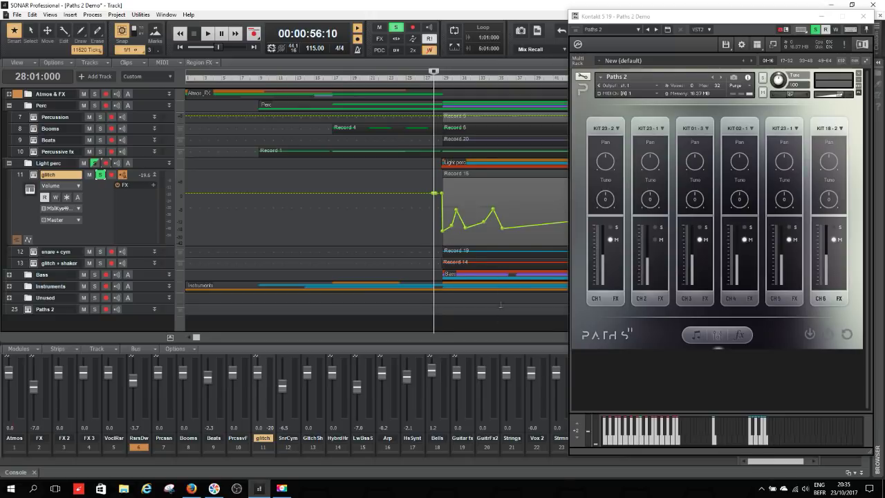
{"action": "left_click", "coordinate": [100, 175]}
{"action": "left_click", "coordinate": [95, 162]}
{"action": "left_click", "coordinate": [95, 106]}
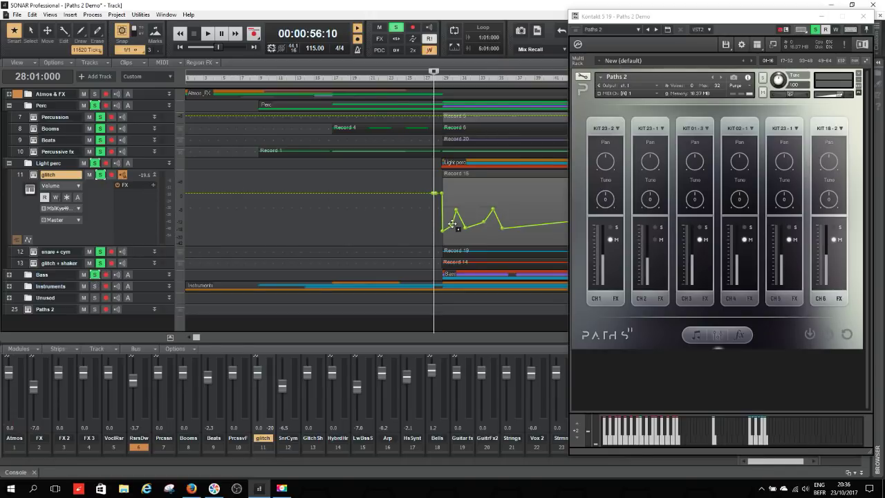
{"action": "key", "text": "space"}
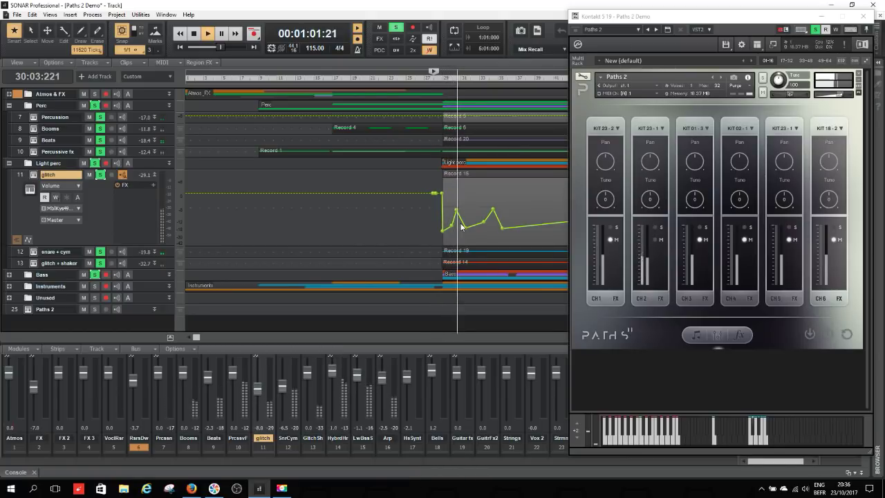
{"action": "key", "text": "space"}
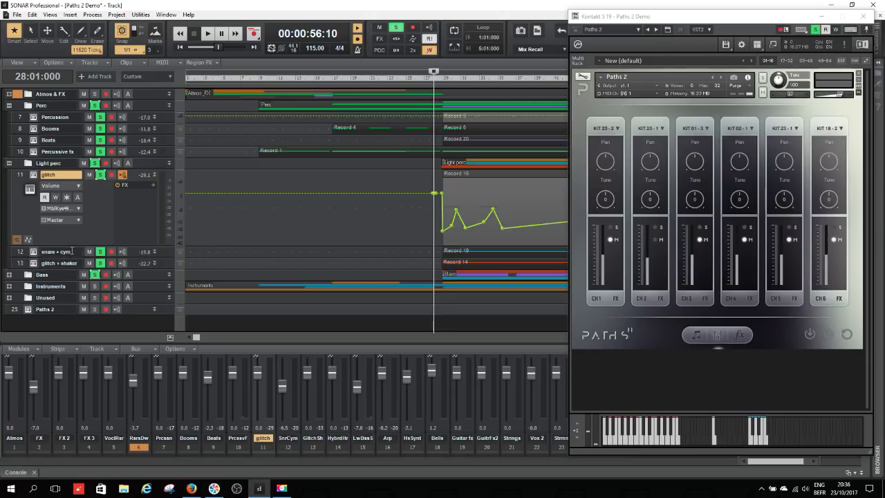
- Expand the Bass folder, raise the first peak of the glitch track's volume automation and play the soloed tracks from measure 28
{"action": "left_click", "coordinate": [9, 275]}
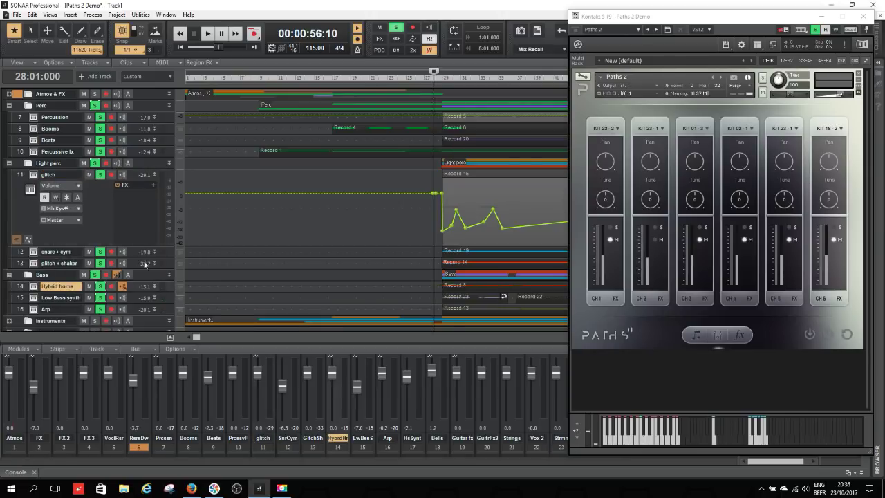
{"action": "mouse_move", "coordinate": [454, 211]}
{"action": "left_mouse_down"}
{"action": "mouse_move", "coordinate": [461, 204]}
{"action": "mouse_move", "coordinate": [451, 202]}
{"action": "mouse_move", "coordinate": [460, 203]}
{"action": "left_mouse_up"}
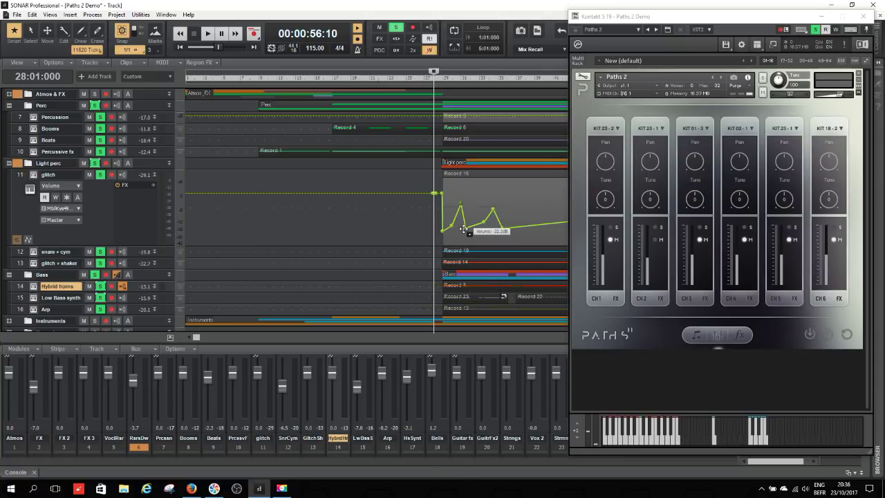
{"action": "key", "text": "space"}
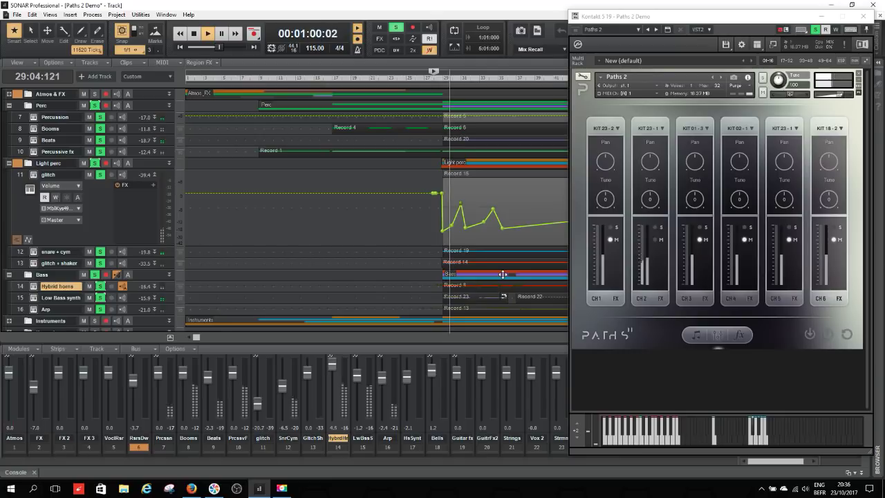
{"action": "key", "text": "space"}
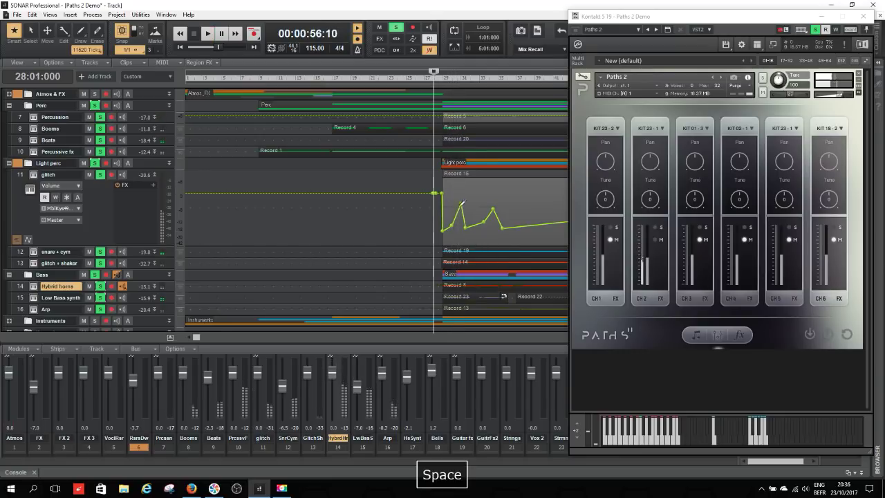
- Raise the glitch volume automation just before its first peak to the peak's level and audition it from measure 28
{"action": "mouse_move", "coordinate": [458, 203]}
{"action": "mouse_move", "coordinate": [458, 204]}
{"action": "left_mouse_down"}
{"action": "mouse_move", "coordinate": [462, 225]}
{"action": "mouse_move", "coordinate": [462, 208]}
{"action": "mouse_move", "coordinate": [452, 202]}
{"action": "left_mouse_up"}
{"action": "key", "text": "space"}
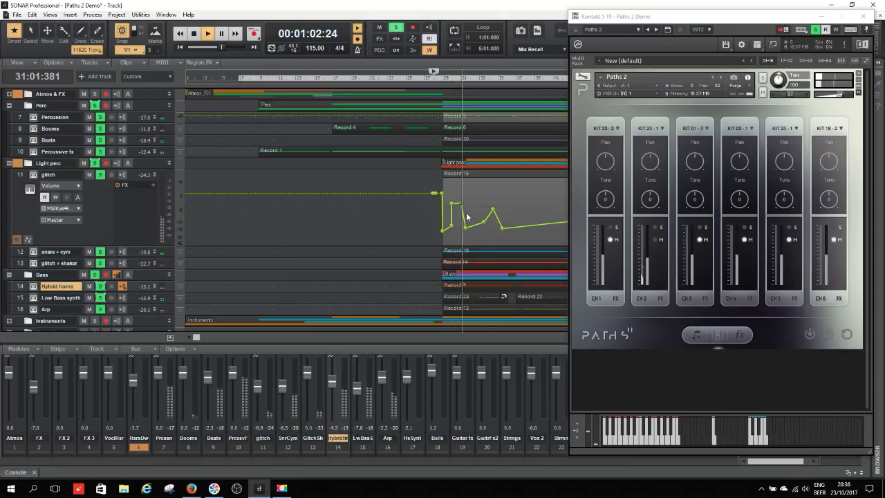
{"action": "key", "text": "space"}
- Raise the first peak of the glitch volume automation above the node before it and play the change from measure 28
{"action": "mouse_move", "coordinate": [454, 201]}
{"action": "left_click_drag", "start_coordinate": [455, 202], "coordinate": [460, 195]}
{"action": "key", "text": "space"}
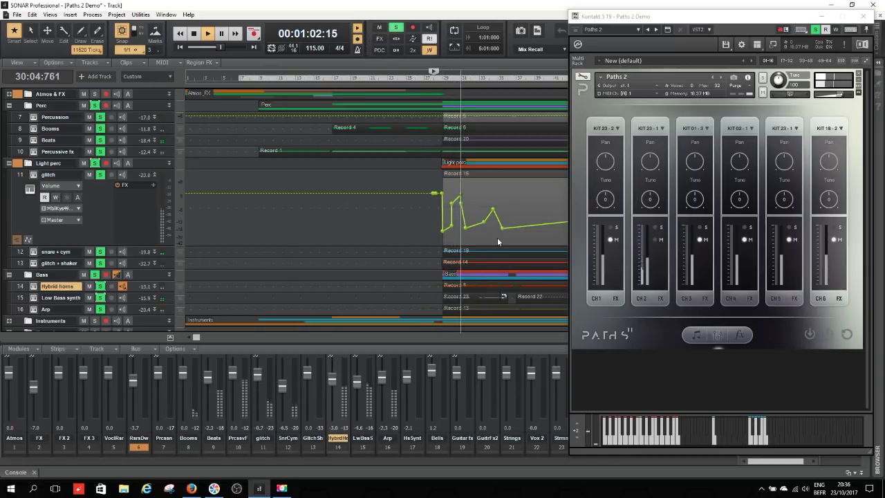
{"action": "key", "text": "space"}
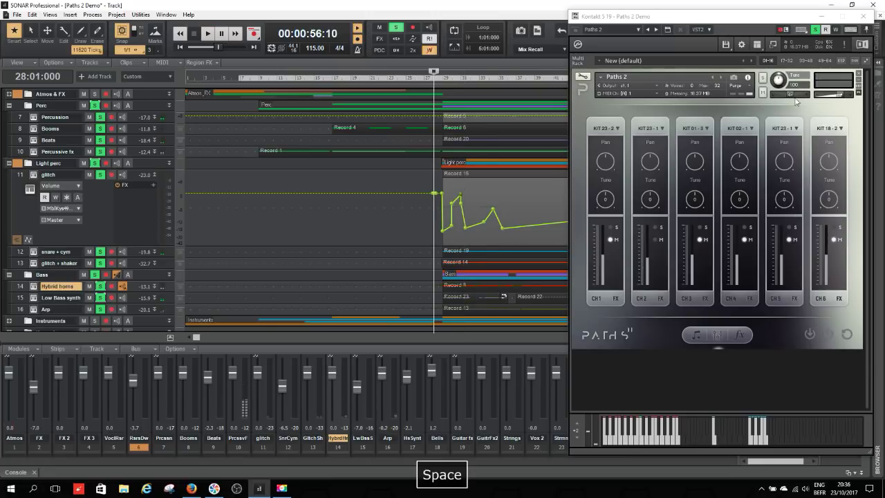
- Close the glitch instrument and unsolo the Perc, Light perc and Bass folders
{"action": "left_click", "coordinate": [863, 16]}
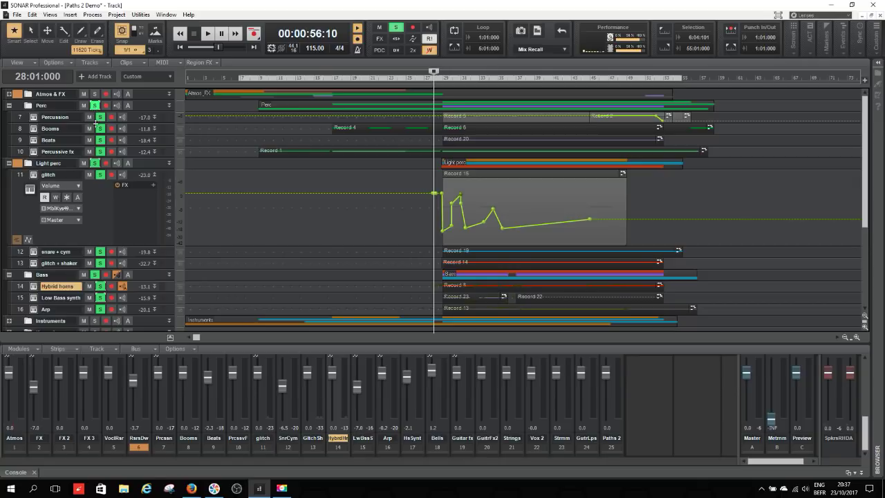
{"action": "left_click", "coordinate": [95, 105]}
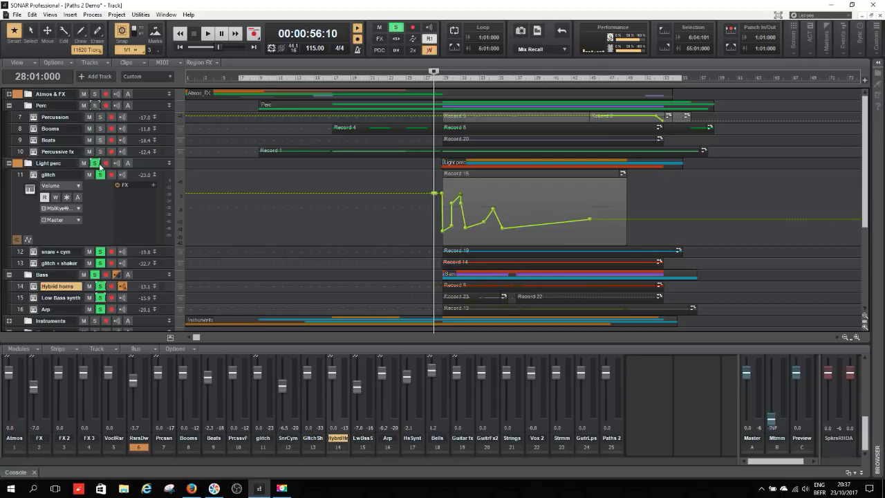
{"action": "left_click", "coordinate": [95, 275]}
{"action": "left_click", "coordinate": [95, 274]}
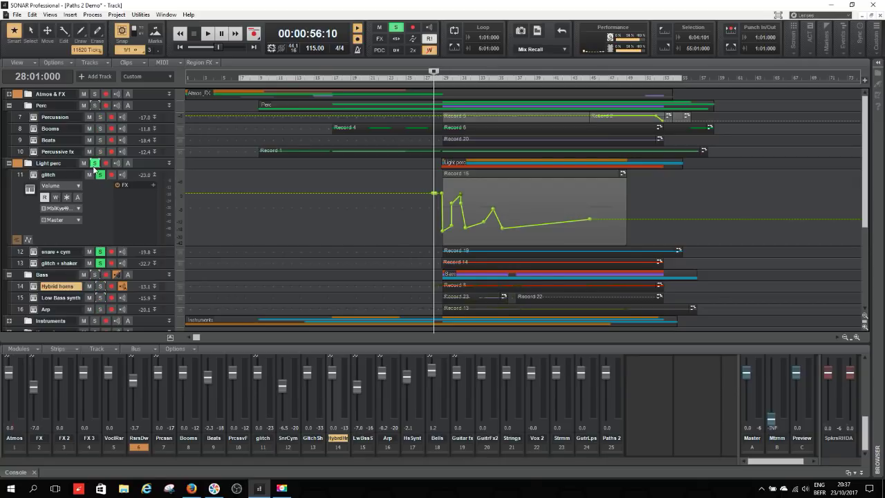
{"action": "left_click", "coordinate": [100, 252]}
- Shrink the glitch track, enlarge snare + cym and open its instrument to compare channel 1 with effects bypassed and active
{"action": "left_click_drag", "start_coordinate": [98, 247], "coordinate": [88, 209]}
{"action": "left_click", "coordinate": [35, 187]}
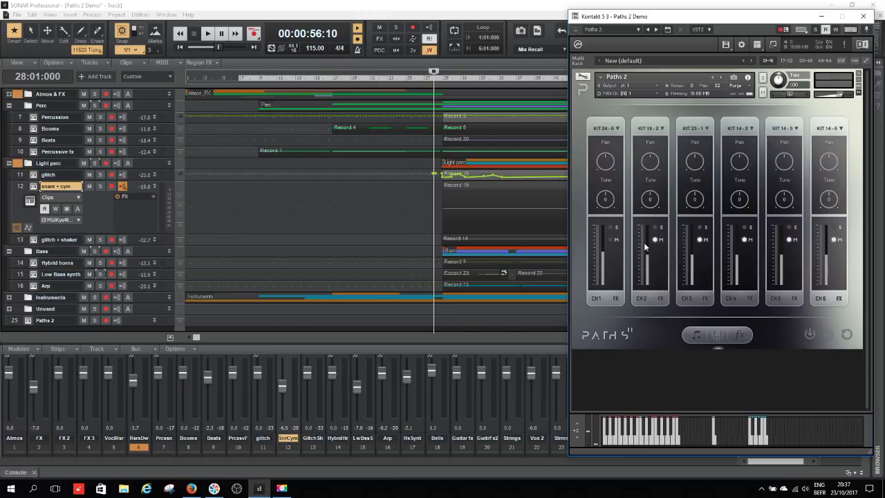
{"action": "left_click", "coordinate": [617, 297]}
{"action": "left_click", "coordinate": [683, 305]}
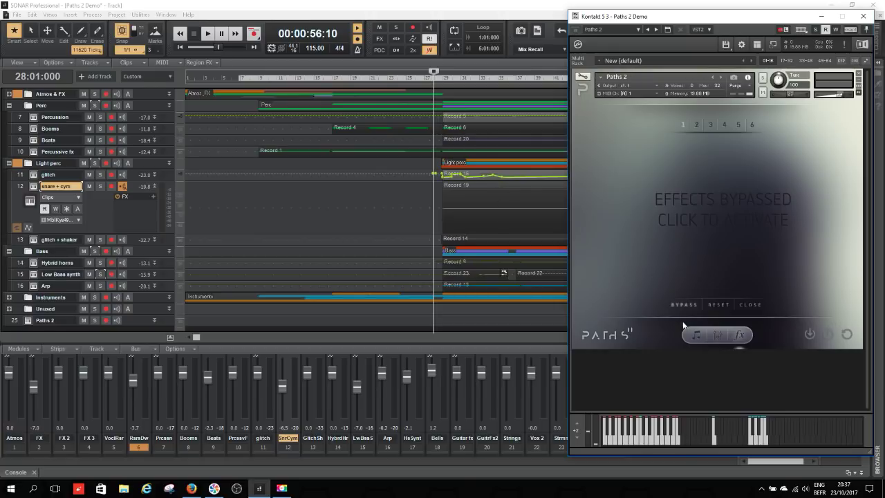
{"action": "left_click", "coordinate": [682, 306]}
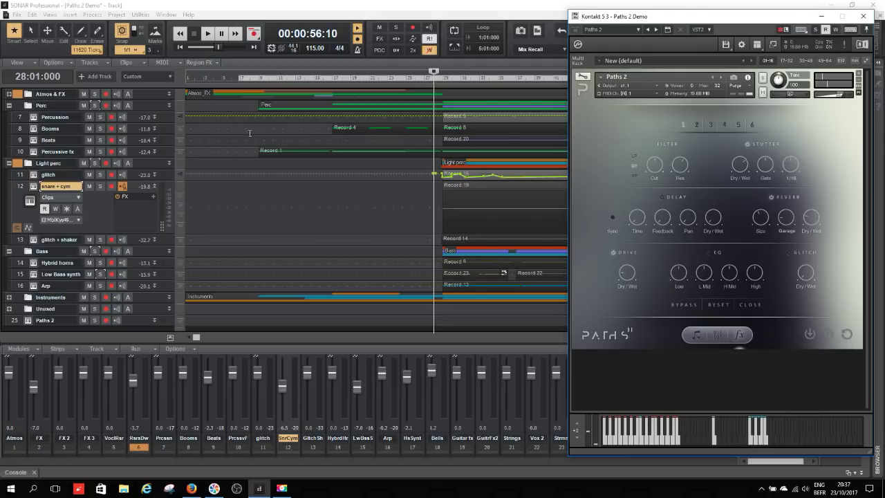
- Play the full mix from measure 28 with the snare + cym volume raised to 1.3, stop playback and close the instrument
{"action": "key", "text": "space"}
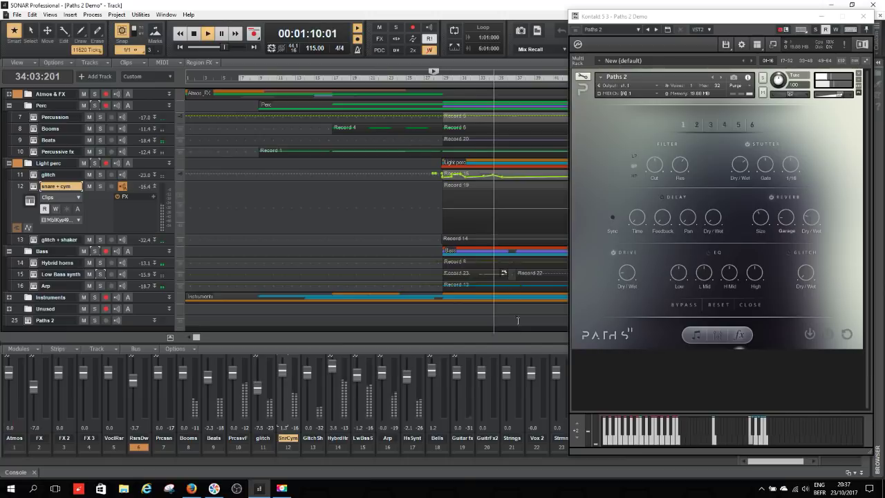
{"action": "key", "text": "space"}
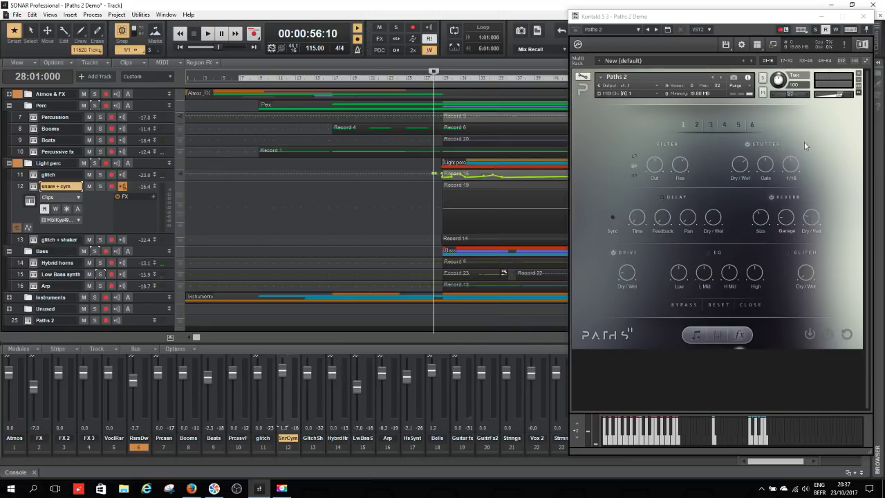
{"action": "left_click", "coordinate": [871, 17]}
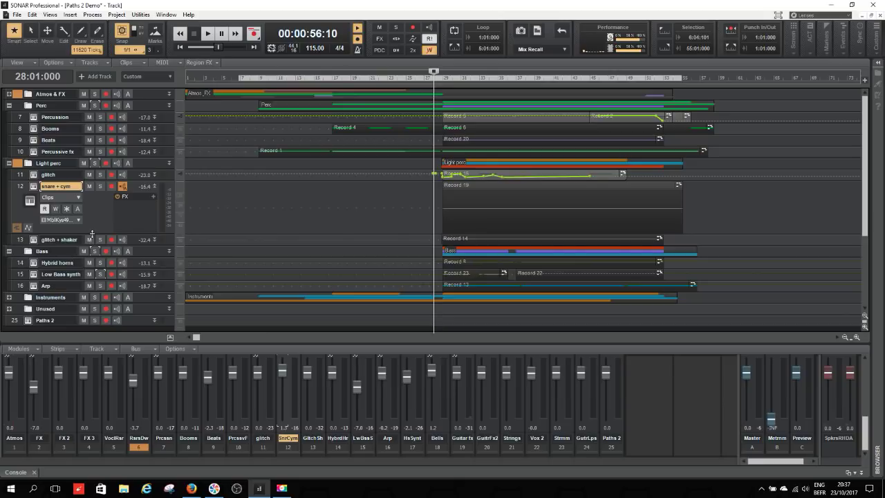
- Enlarge the glitch + shaker track instead of snare + cym and open its instrument to compare channel 2 with effects bypassed and active
{"action": "left_click_drag", "start_coordinate": [93, 230], "coordinate": [131, 252]}
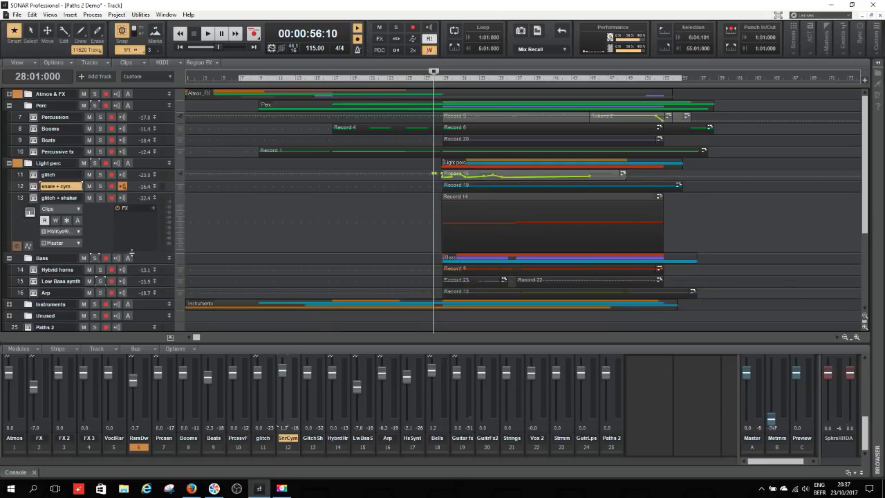
{"action": "left_click", "coordinate": [32, 199]}
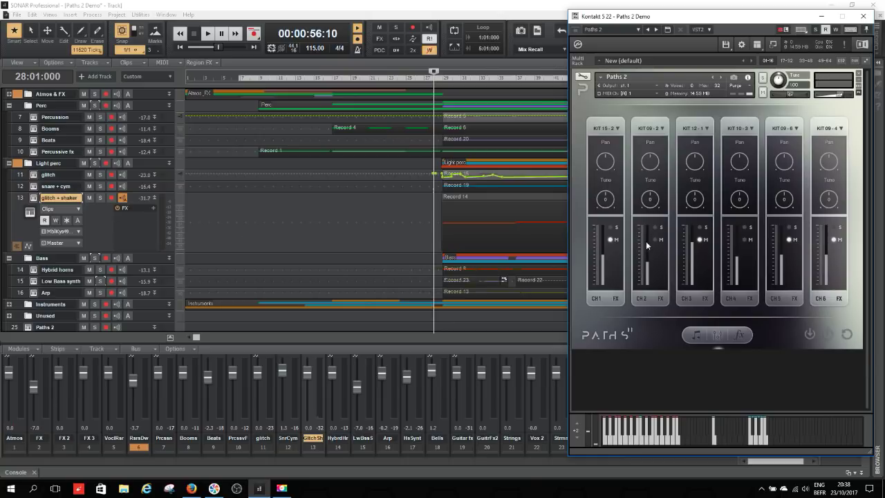
{"action": "left_click", "coordinate": [661, 298]}
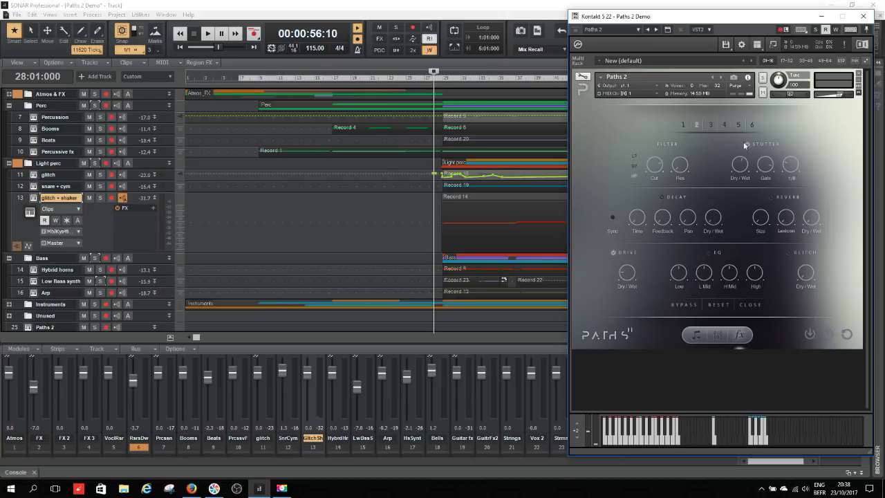
{"action": "left_click", "coordinate": [724, 125]}
{"action": "left_click", "coordinate": [697, 126]}
{"action": "left_click", "coordinate": [684, 306]}
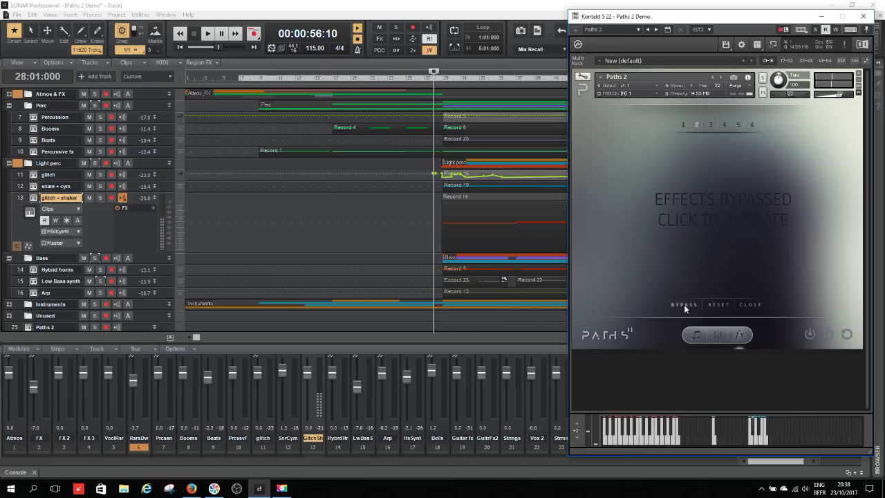
{"action": "left_click", "coordinate": [684, 305]}
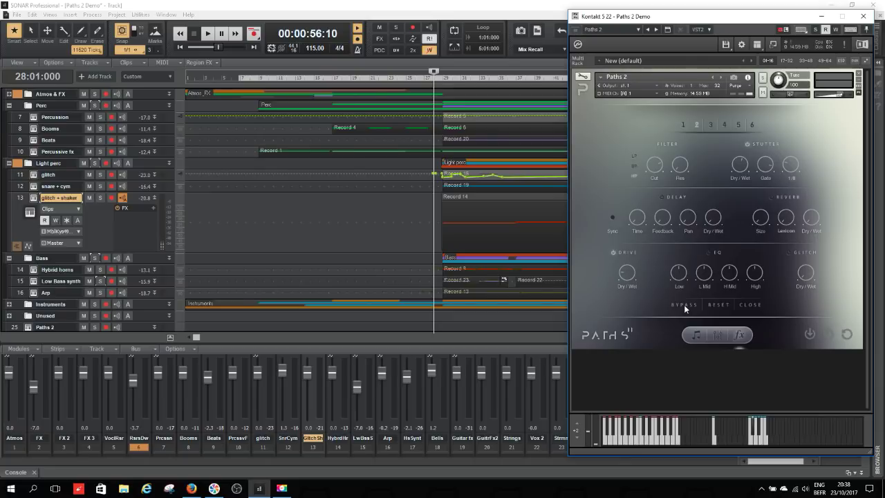
- Compare channel 4 of the glitch + shaker instrument with its effects bypassed and active
{"action": "left_click", "coordinate": [725, 125]}
{"action": "left_click", "coordinate": [684, 305]}
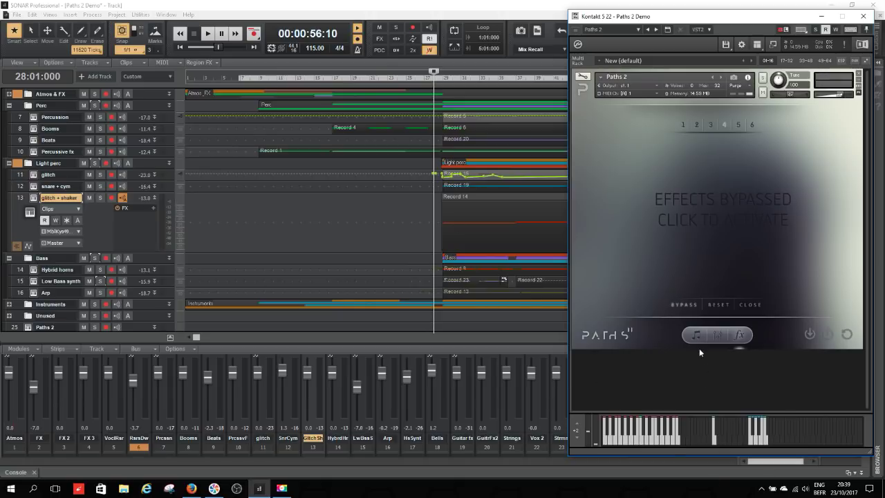
{"action": "left_click", "coordinate": [680, 307]}
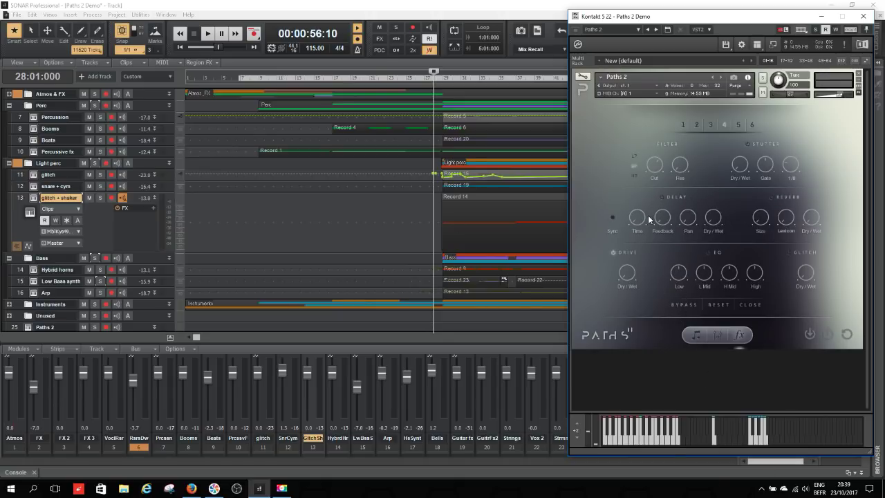
- Close the glitch + shaker instrument, shrink its track and collapse the Perc, Light perc and Bass folders
{"action": "left_click", "coordinate": [864, 23]}
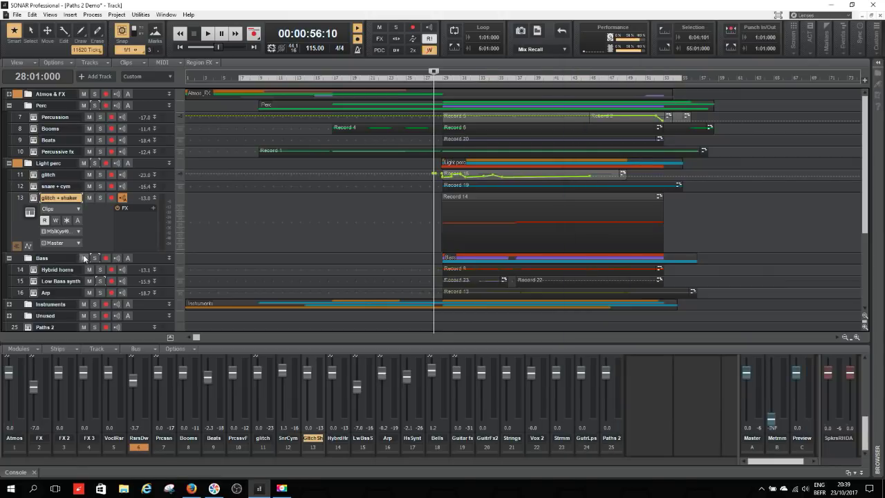
{"action": "left_click_drag", "start_coordinate": [86, 252], "coordinate": [77, 192]}
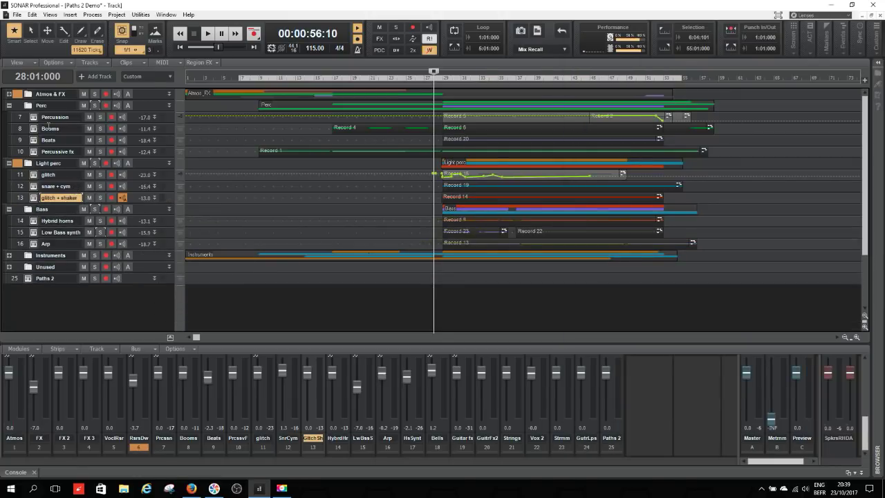
{"action": "left_click", "coordinate": [9, 106]}
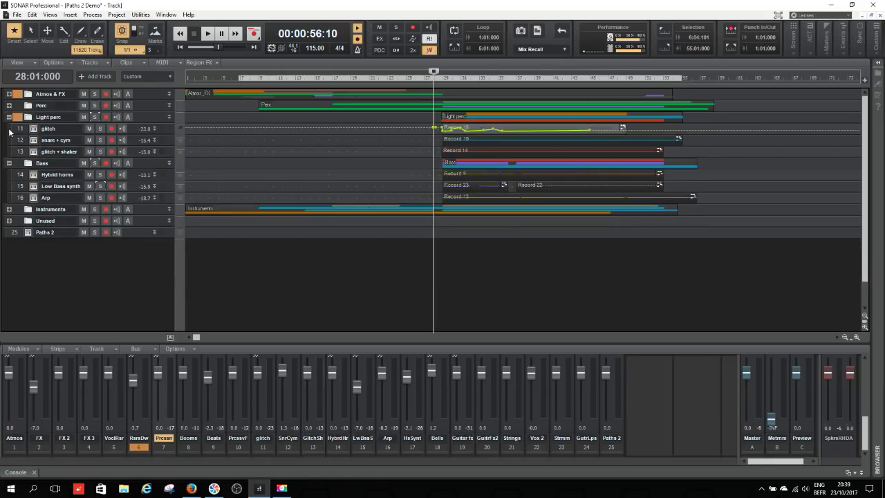
{"action": "left_click", "coordinate": [9, 118]}
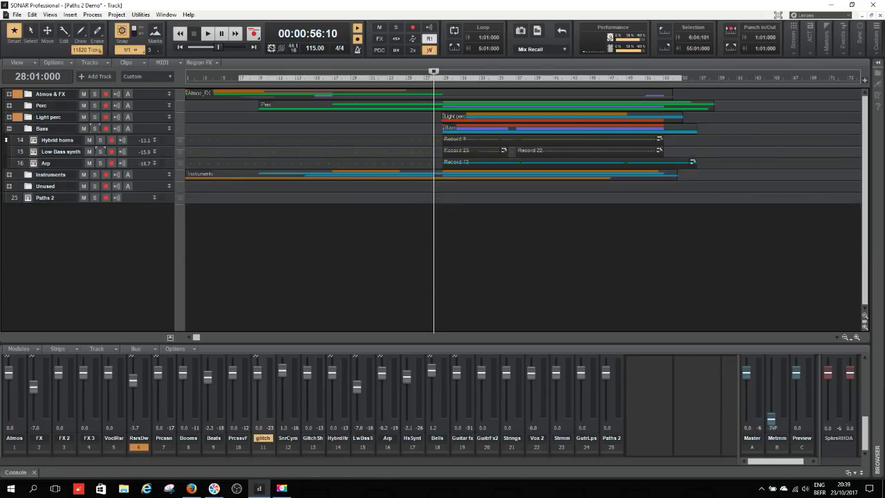
{"action": "left_click", "coordinate": [9, 129]}
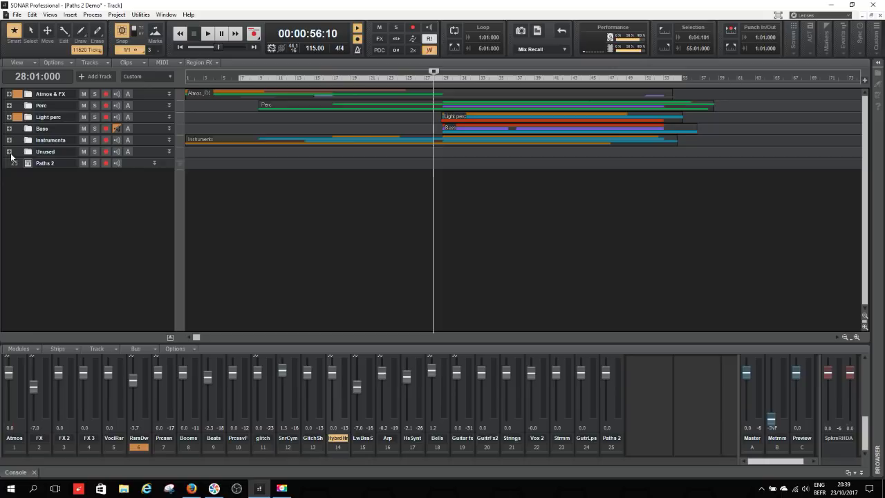
- Expand the Unused folder, view the Strings instrument and replace it with the Vox 2 instrument window
{"action": "left_click", "coordinate": [9, 152]}
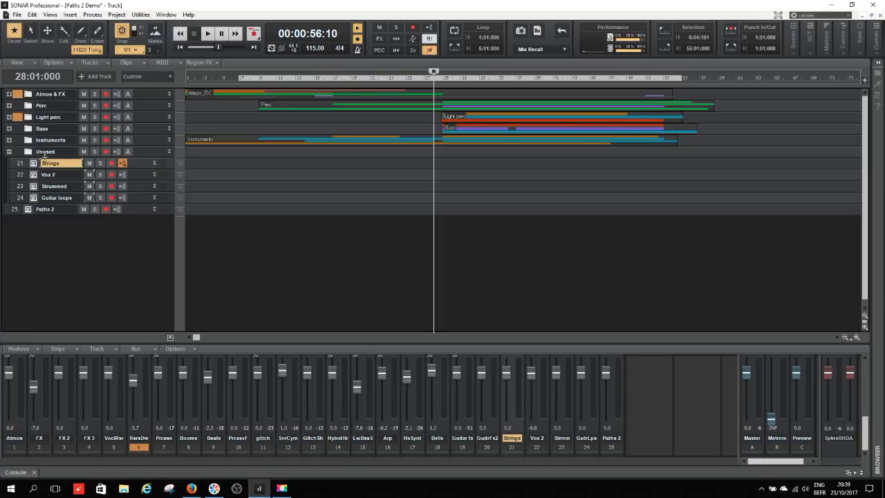
{"action": "left_click", "coordinate": [35, 166]}
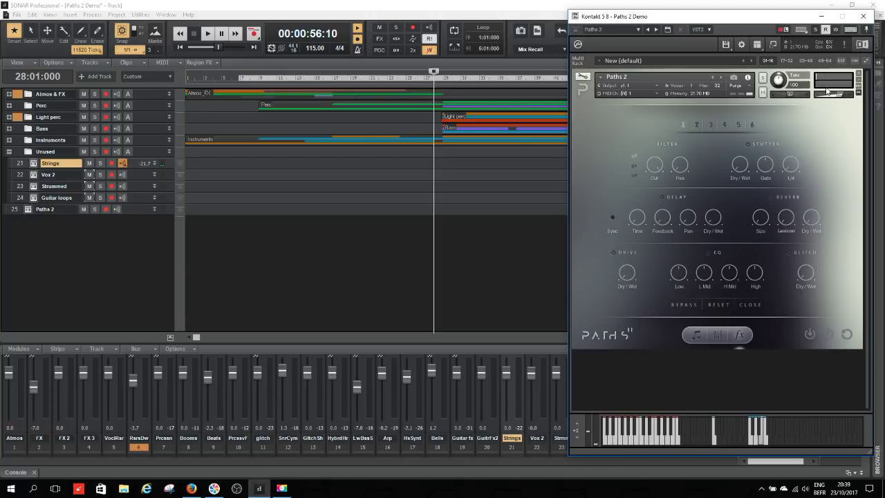
{"action": "left_click", "coordinate": [864, 15]}
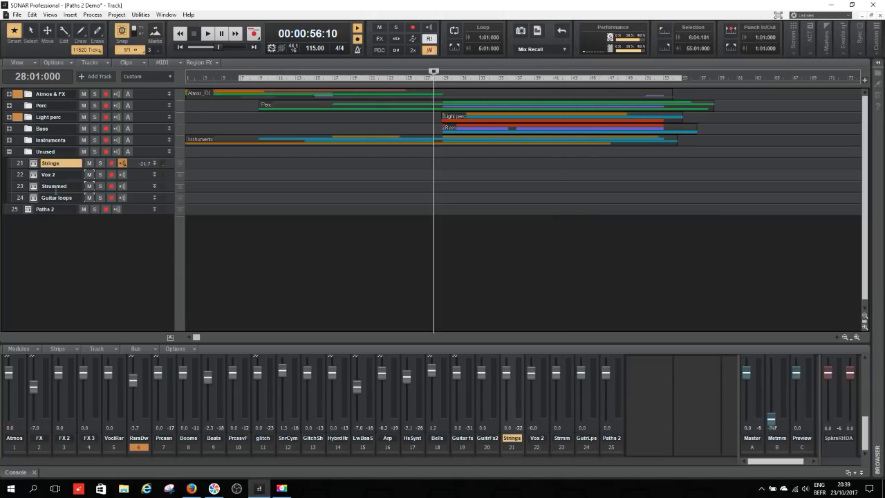
{"action": "left_click", "coordinate": [33, 174]}
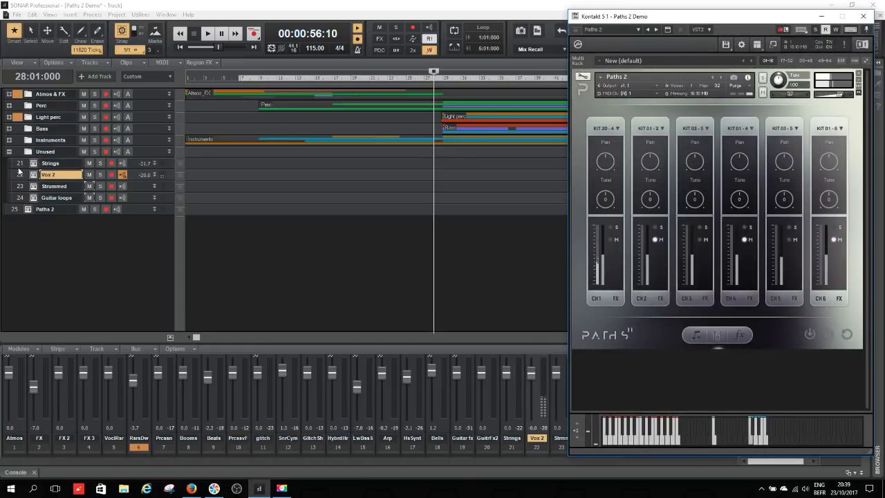
- Expand the Atmos & FX folder, open the Vocal Riser instrument and unmute its channels 2, 3, 5 and 6
{"action": "left_click", "coordinate": [10, 96]}
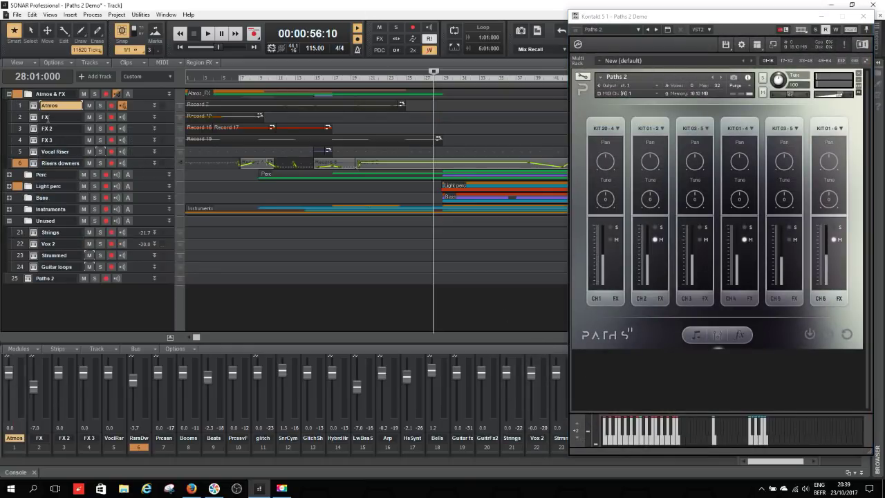
{"action": "left_click", "coordinate": [32, 153]}
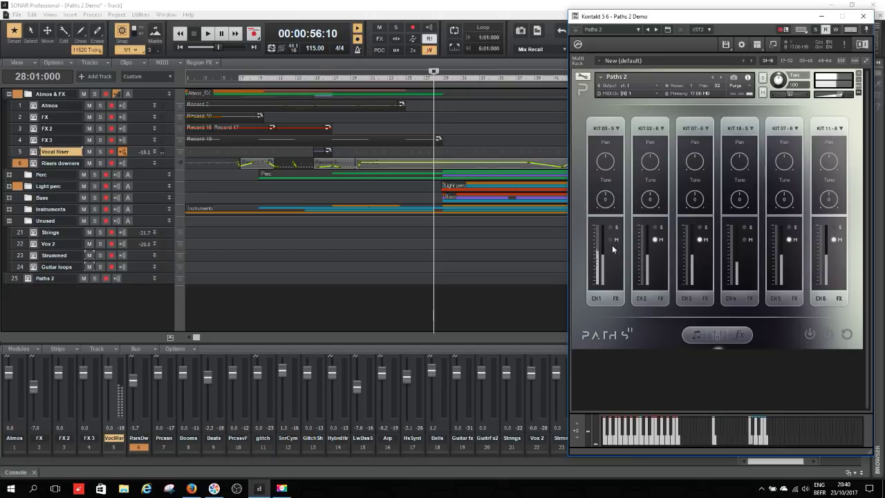
{"action": "left_click", "coordinate": [655, 239]}
{"action": "left_click", "coordinate": [833, 240]}
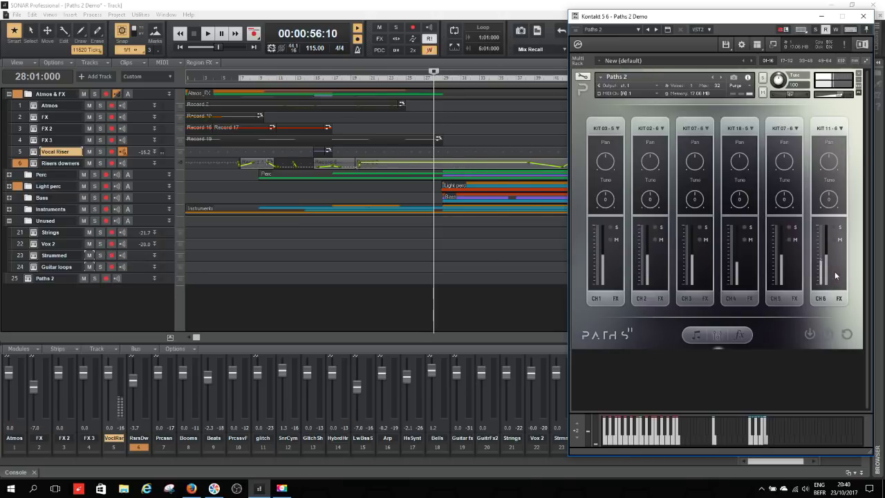
- View the effects page of the Vocal Riser instrument, close its window and collapse the Atmos & FX folder
{"action": "left_click", "coordinate": [740, 334]}
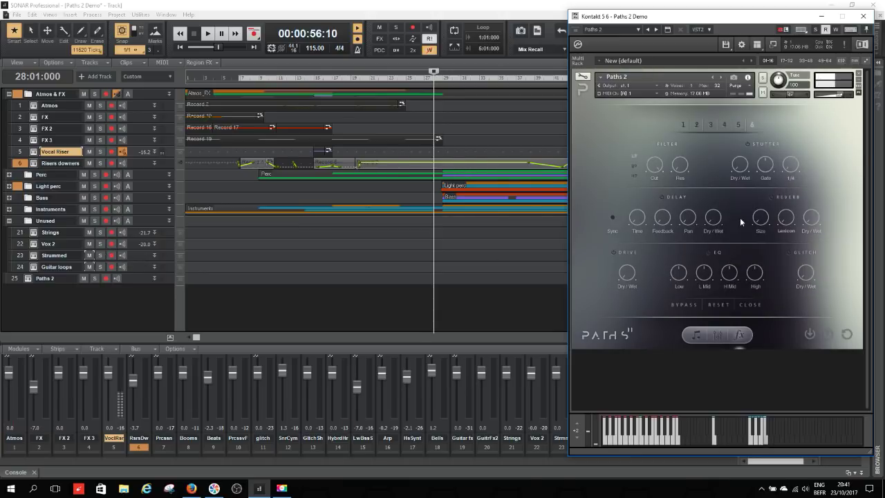
{"action": "left_click", "coordinate": [863, 16]}
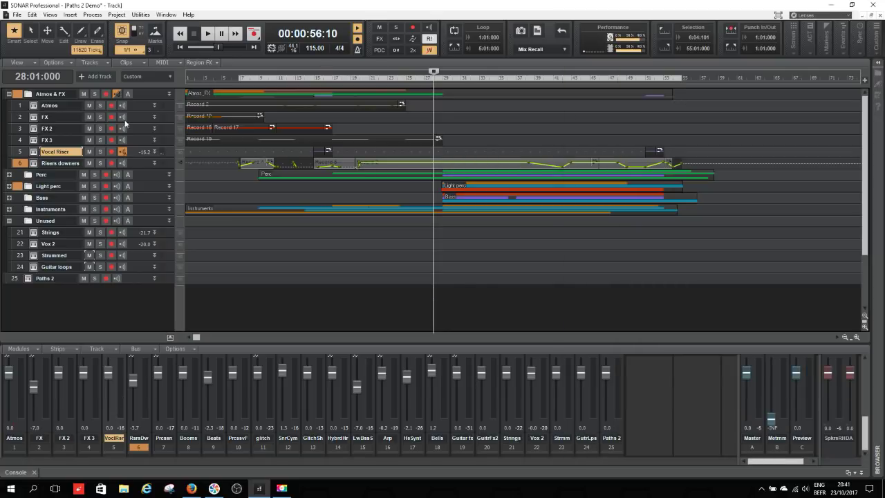
{"action": "left_click", "coordinate": [9, 94]}
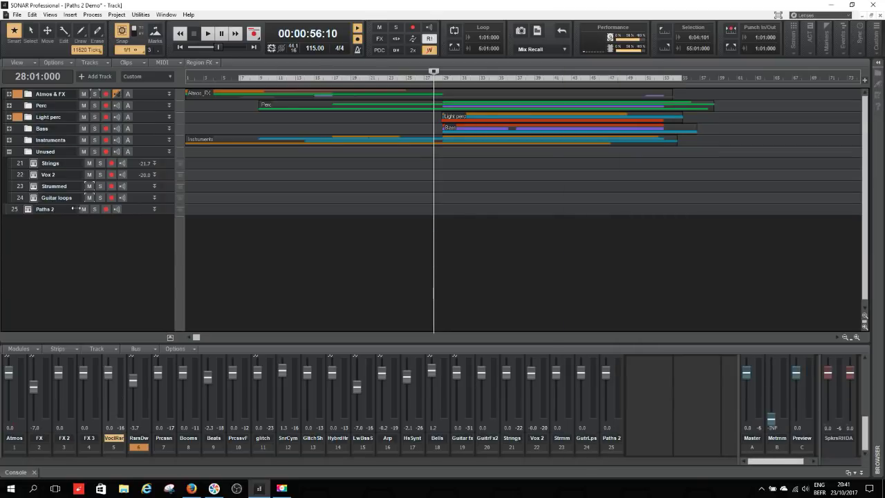
- Open the Strummed instrument, toggle channel 2's mute, unmute channels 4 and 6, and close its window
{"action": "left_click", "coordinate": [34, 186]}
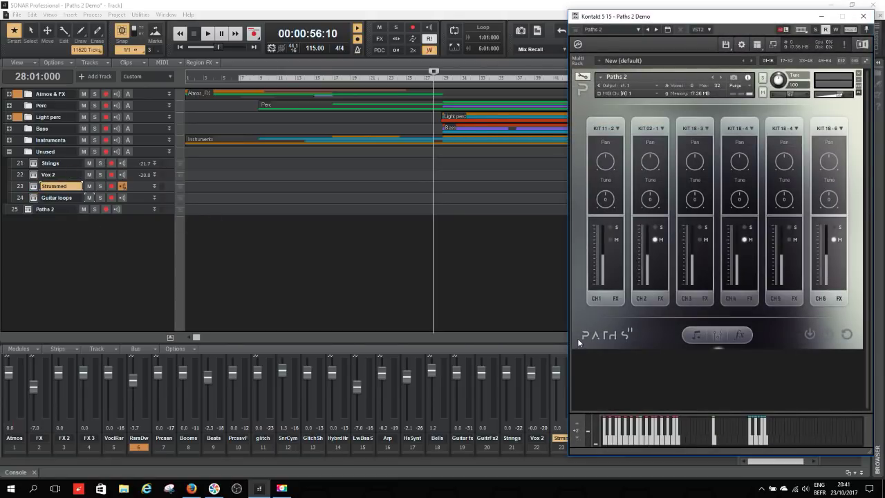
{"action": "left_click", "coordinate": [661, 240]}
{"action": "left_click", "coordinate": [660, 240]}
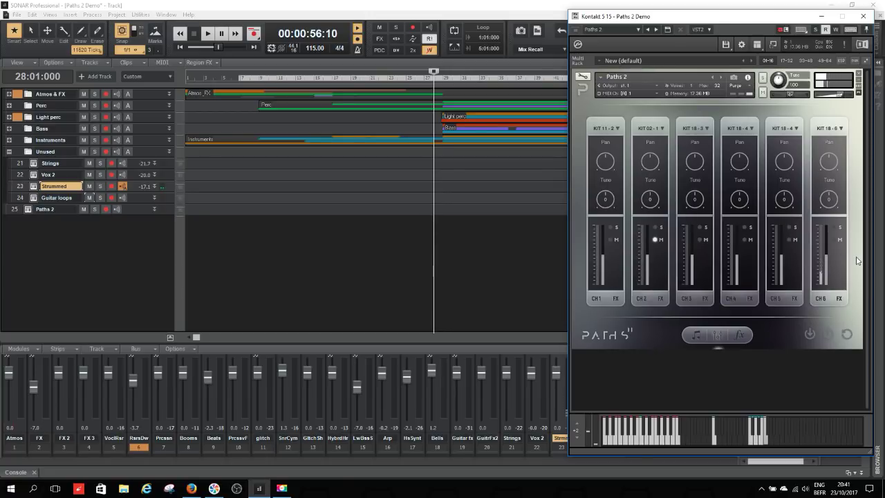
{"action": "left_click", "coordinate": [864, 17]}
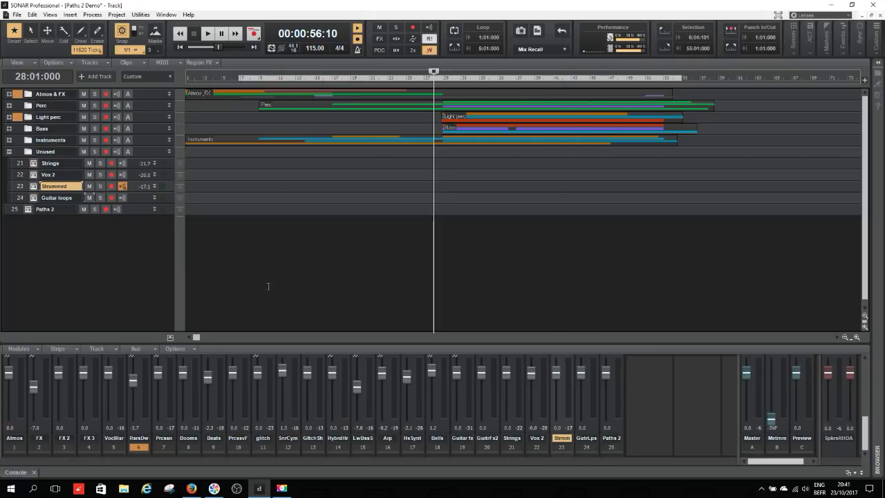
- Show the Guitar loops instrument, close its window and collapse the Unused folder
{"action": "left_click", "coordinate": [32, 197]}
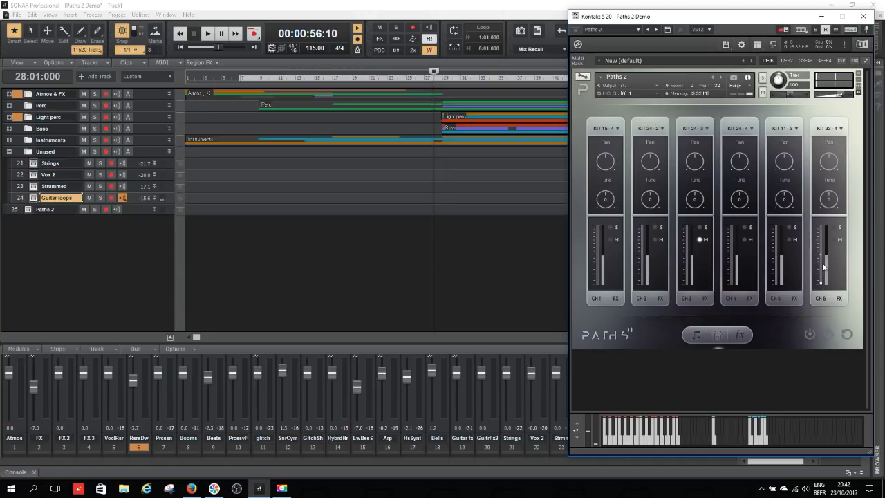
{"action": "left_click", "coordinate": [863, 16]}
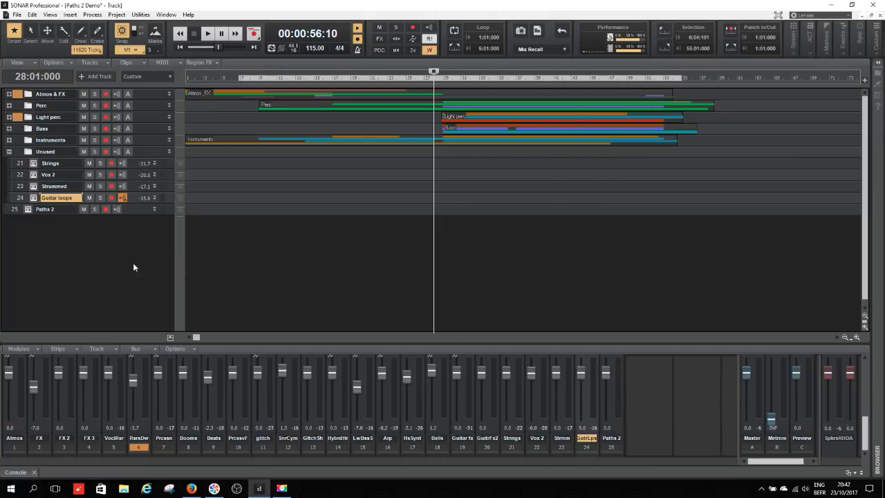
{"action": "left_click", "coordinate": [9, 151]}
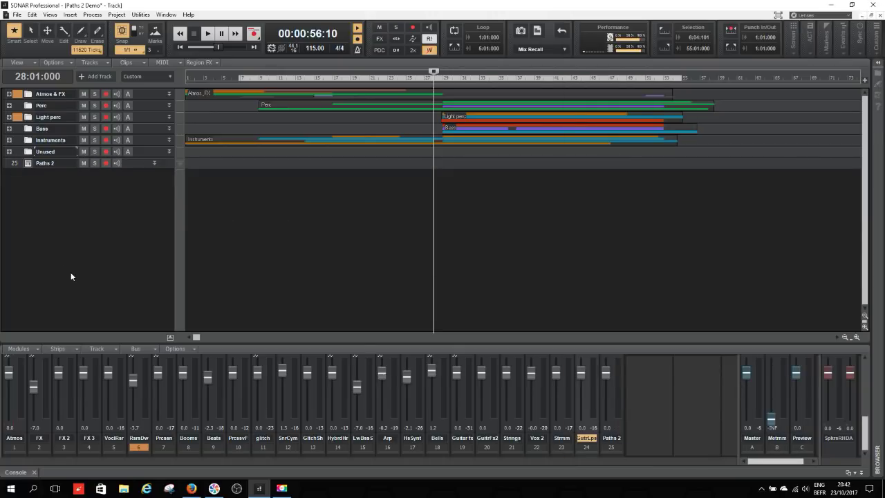
- Open the main page of the Paths 2 track's instrument and audition kits with Section Select, including Kits 07, 06, 05 and 13
{"action": "left_click", "coordinate": [28, 163]}
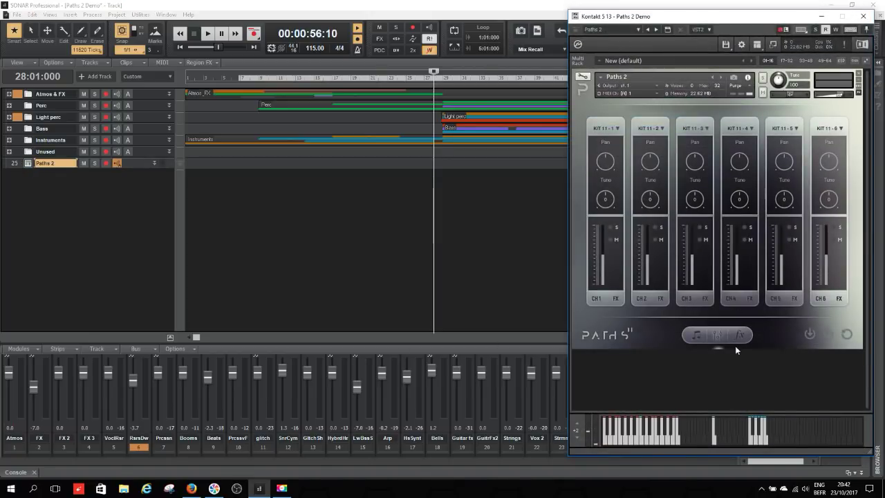
{"action": "left_click", "coordinate": [697, 335]}
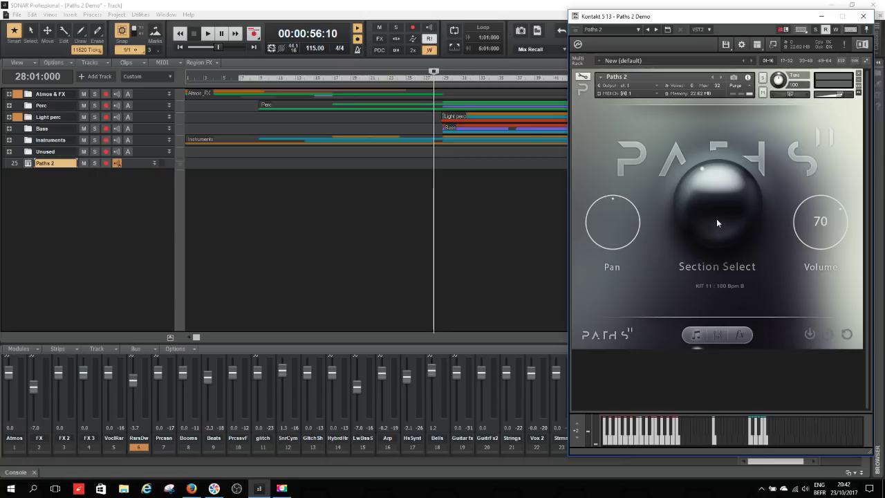
{"action": "left_click_drag", "start_coordinate": [714, 191], "coordinate": [717, 254]}
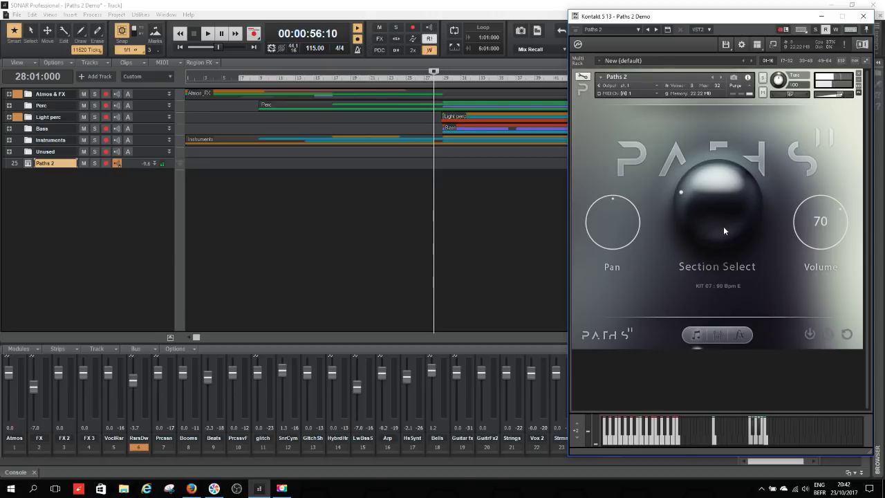
{"action": "mouse_move", "coordinate": [724, 226]}
{"action": "left_mouse_down"}
{"action": "mouse_move", "coordinate": [734, 212]}
{"action": "mouse_move", "coordinate": [736, 225]}
{"action": "left_mouse_up"}
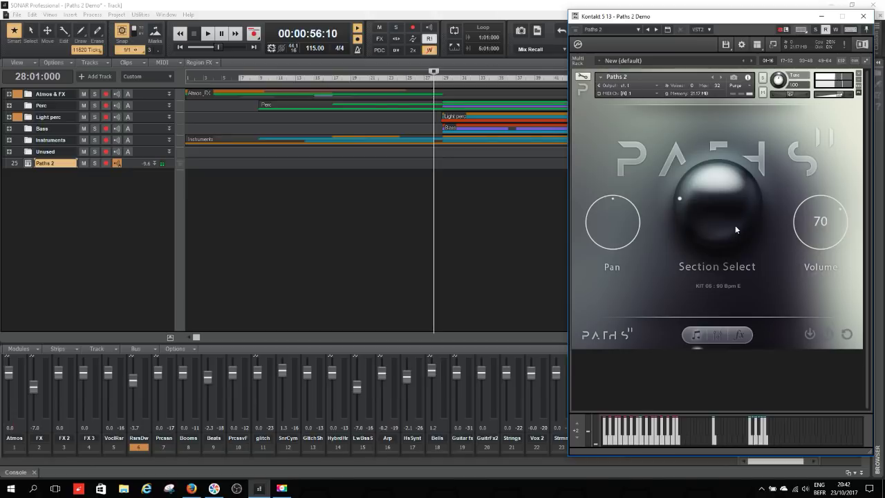
{"action": "left_click_drag", "start_coordinate": [736, 215], "coordinate": [737, 225]}
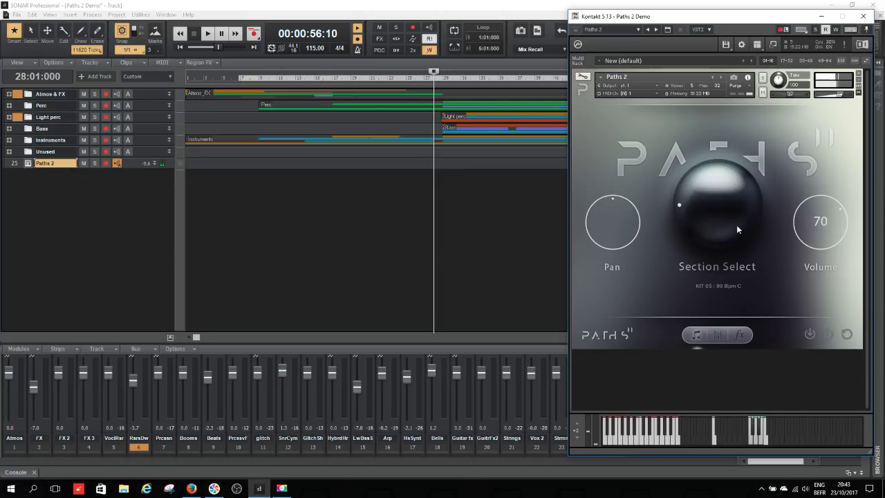
{"action": "left_click_drag", "start_coordinate": [737, 224], "coordinate": [723, 141]}
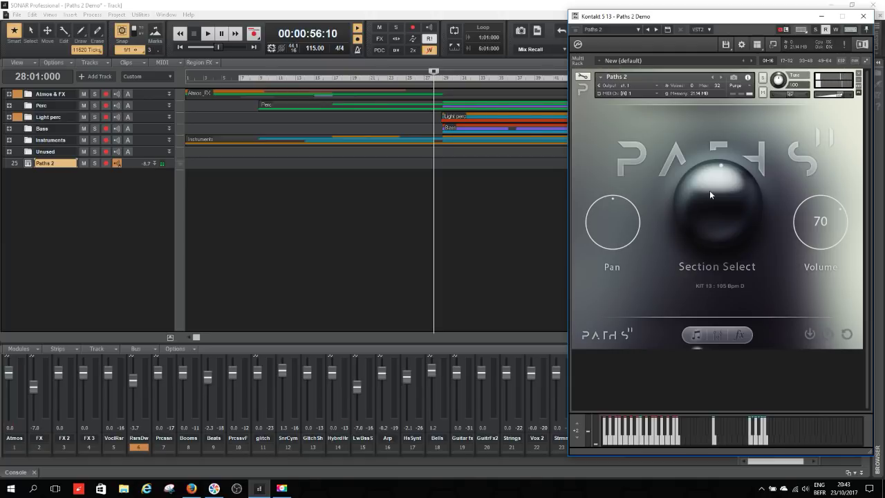
{"action": "left_click_drag", "start_coordinate": [707, 226], "coordinate": [706, 202]}
{"action": "left_click_drag", "start_coordinate": [706, 200], "coordinate": [711, 188]}
- Close the Paths 2 instrument window and switch to the Audiomodern Paths 2 product page in Firefox
{"action": "left_click", "coordinate": [866, 16]}
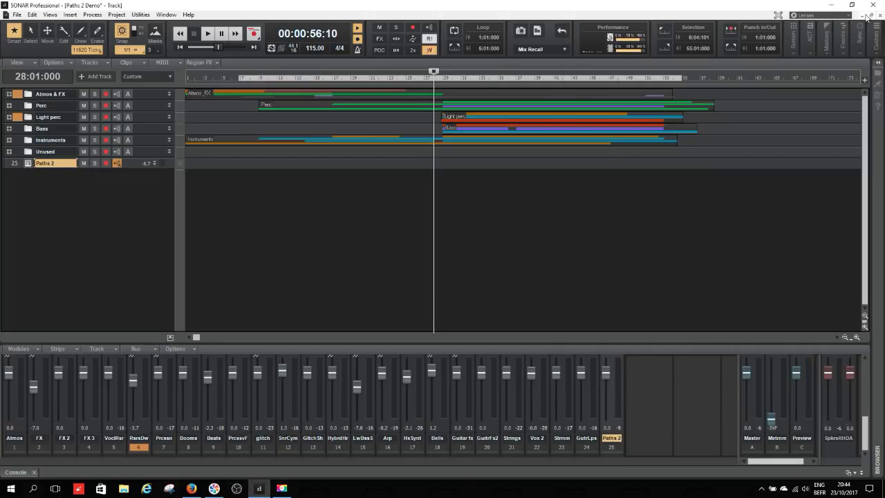
{"action": "left_click", "coordinate": [191, 488]}
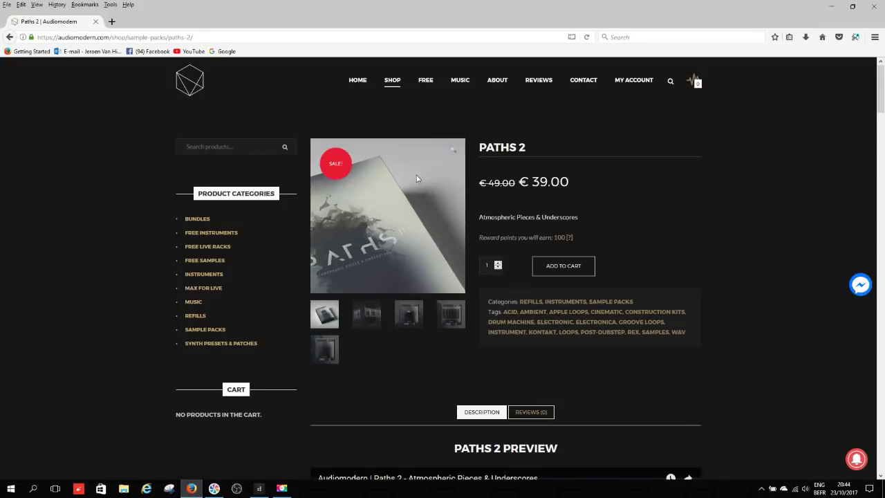